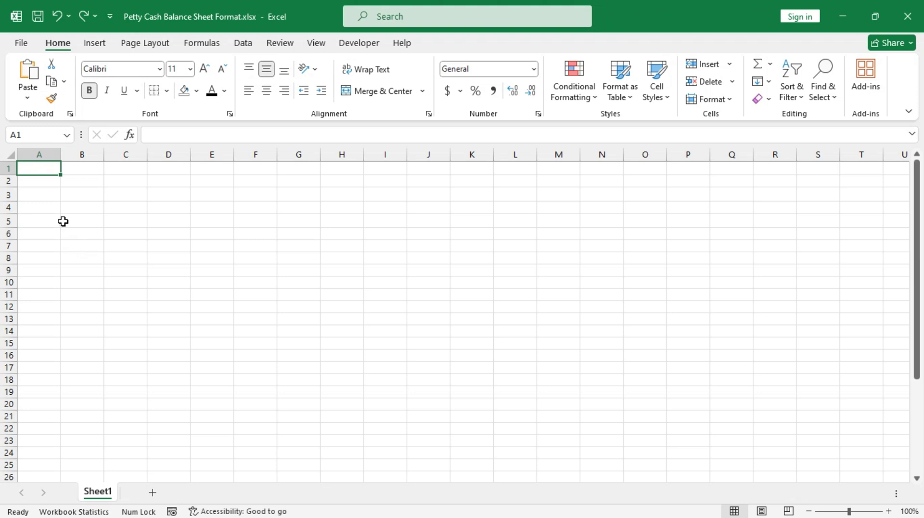
Enter the title "Petty Cash Balance Sheet" in A1 and set its font size to 20
{"action": "type", "text": "Petty Cash B"}
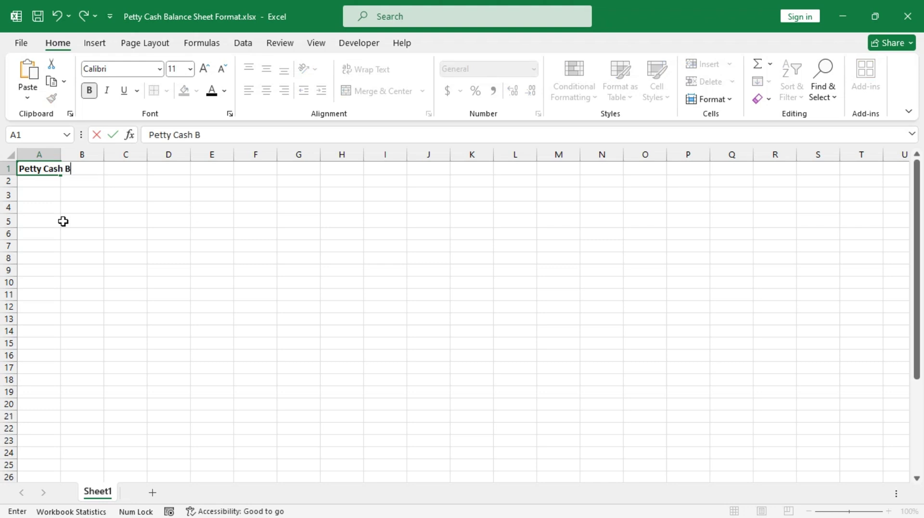
{"action": "type", "text": "alance Sheet"}
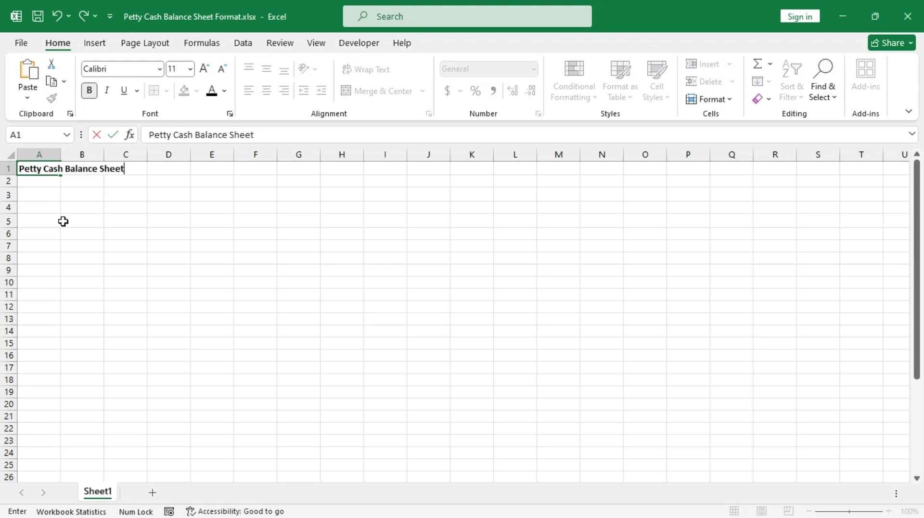
{"action": "key", "text": "ctrl+Return"}
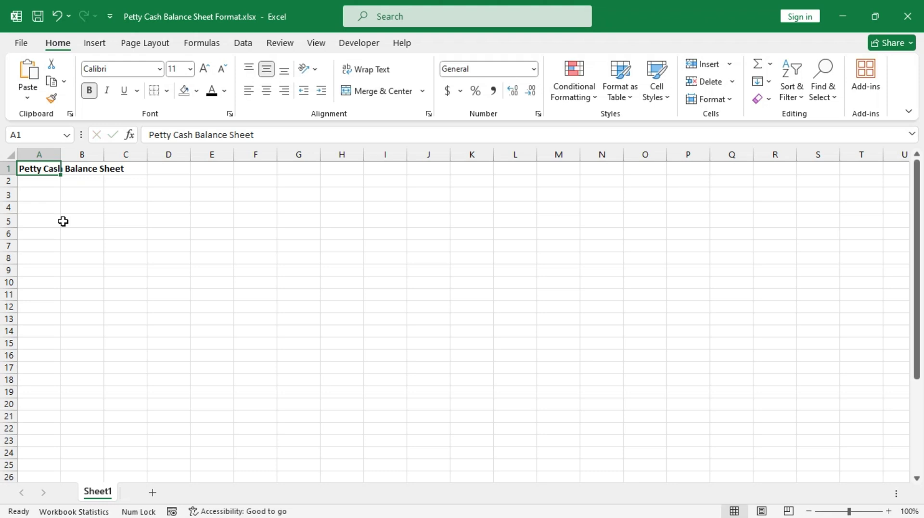
{"action": "left_click", "coordinate": [190, 69]}
{"action": "left_click", "coordinate": [179, 199]}
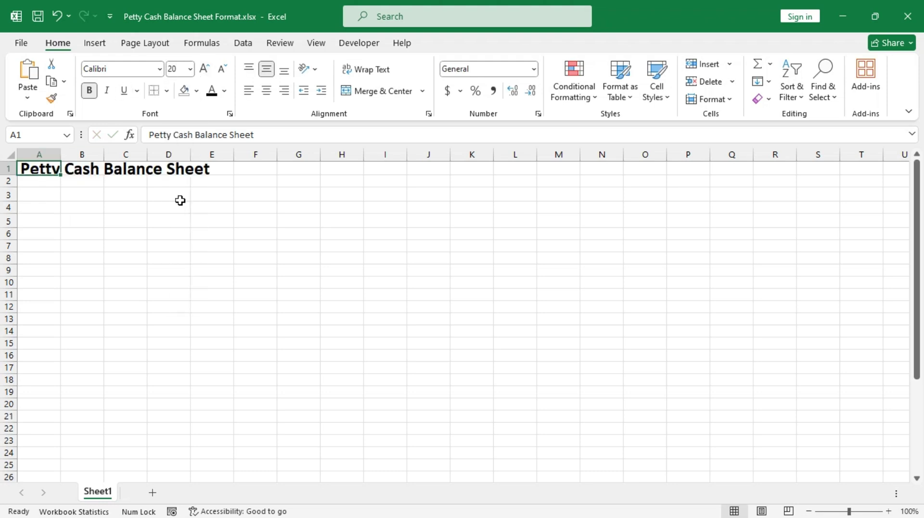
Set the height of row 1 to 28
{"action": "right_click", "coordinate": [10, 169]}
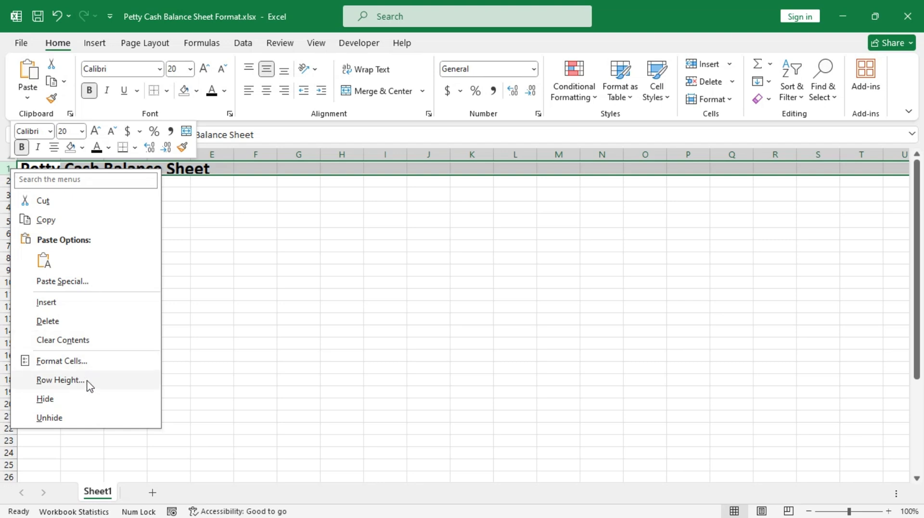
{"action": "left_click", "coordinate": [86, 385]}
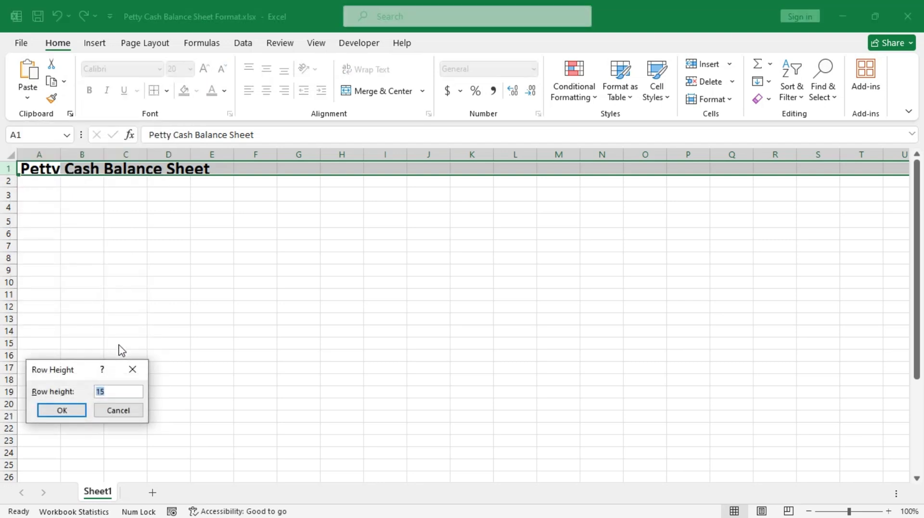
{"action": "type", "text": "28"}
{"action": "key", "text": "Return"}
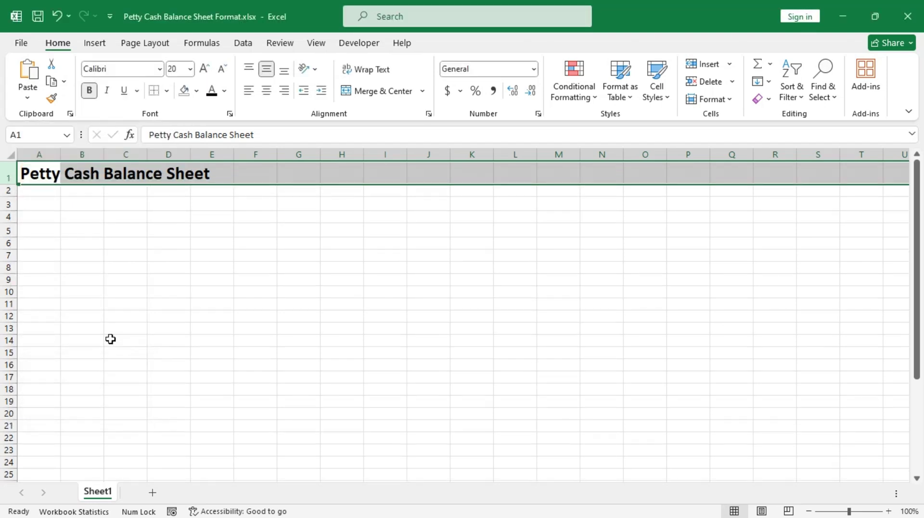
Merge and center the title across A1:J1, and widen columns A through J equally
{"action": "left_click_drag", "start_coordinate": [41, 172], "coordinate": [424, 171]}
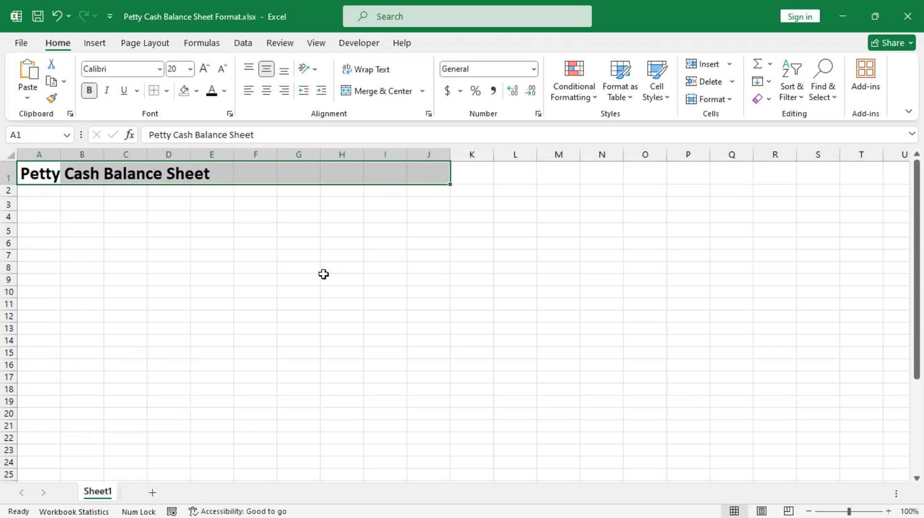
{"action": "left_click", "coordinate": [374, 93]}
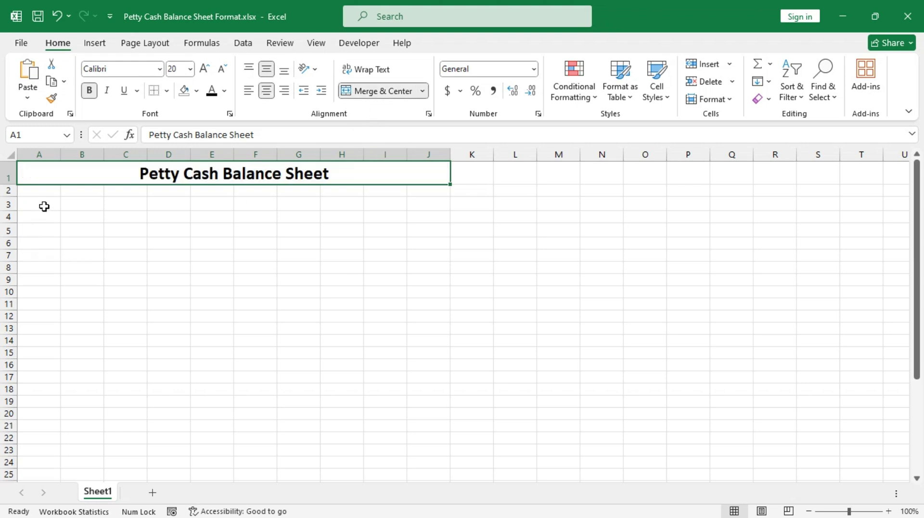
{"action": "left_click_drag", "start_coordinate": [43, 154], "coordinate": [425, 155]}
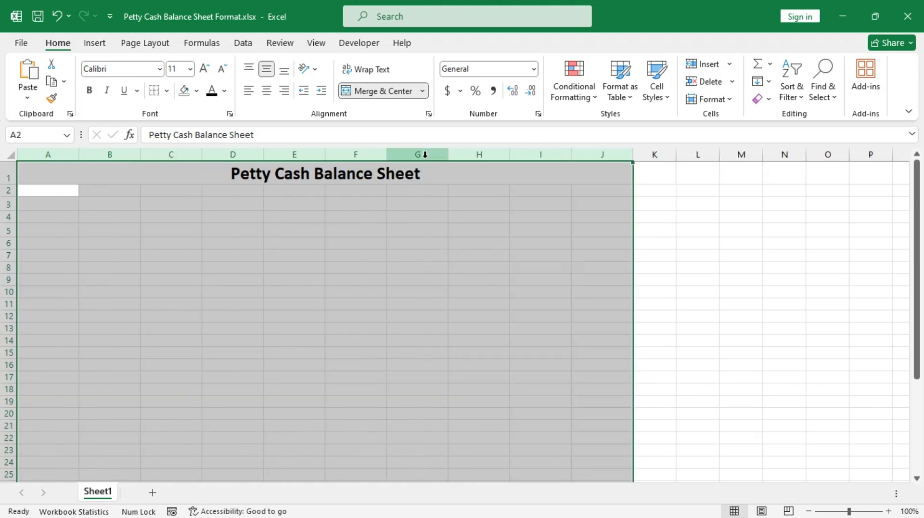
{"action": "left_click_drag", "start_coordinate": [507, 155], "coordinate": [527, 157]}
Enter the label "Select Month" in cell A3
{"action": "left_click", "coordinate": [60, 205]}
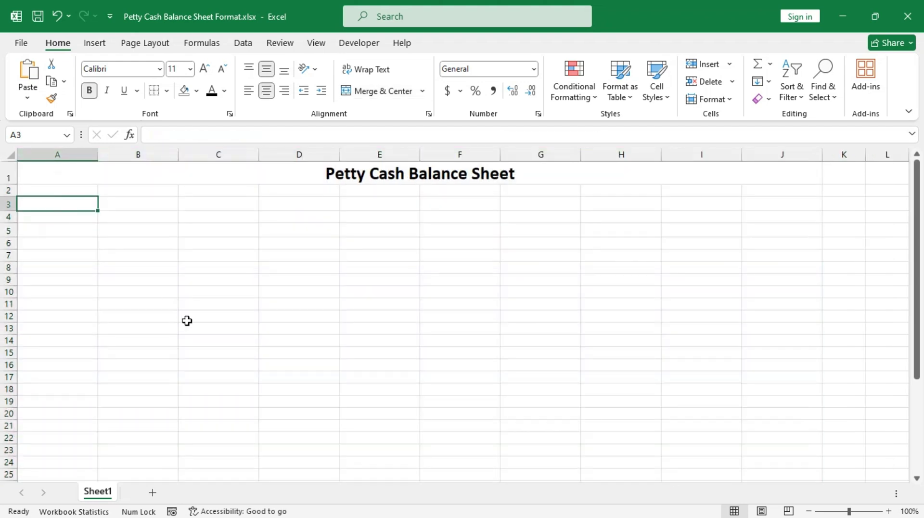
{"action": "type", "text": "Sele"}
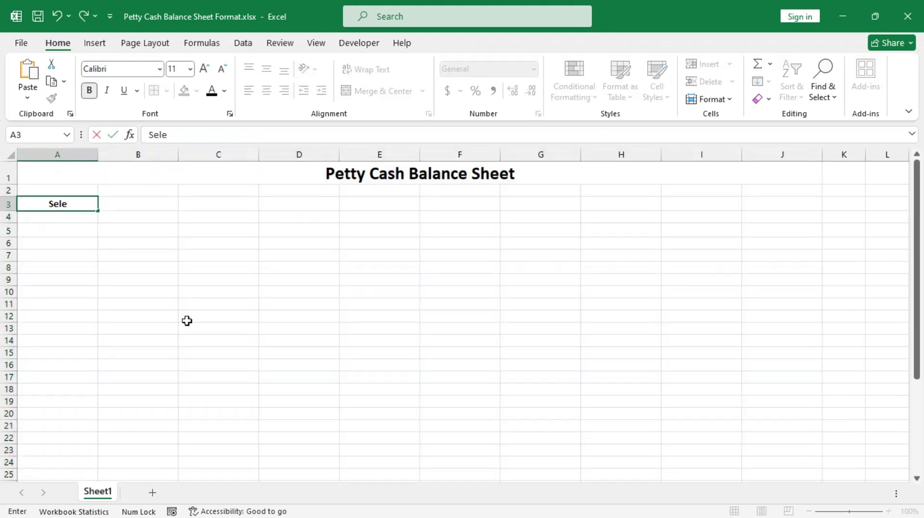
{"action": "type", "text": "ct Month"}
{"action": "key", "text": "Tab"}
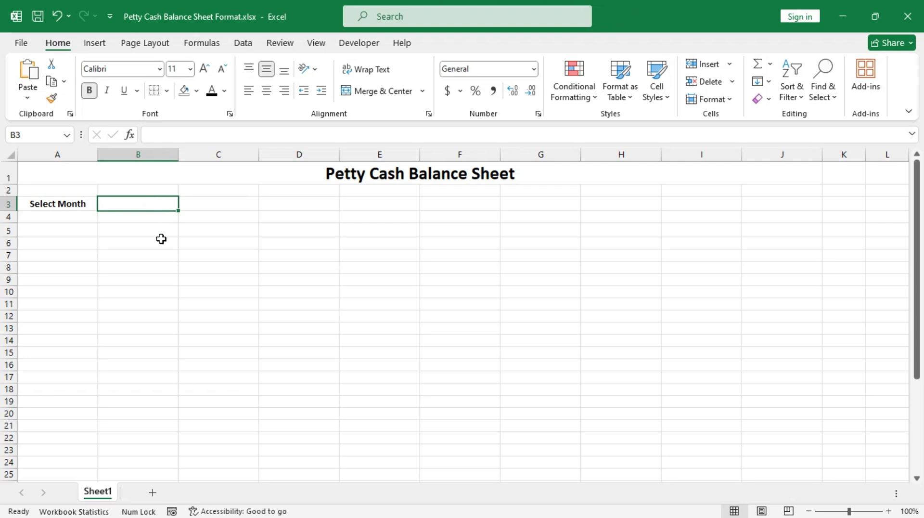
Enter Aug 2024 in C5 and fill the monthly series down to C16
{"action": "left_click", "coordinate": [203, 204]}
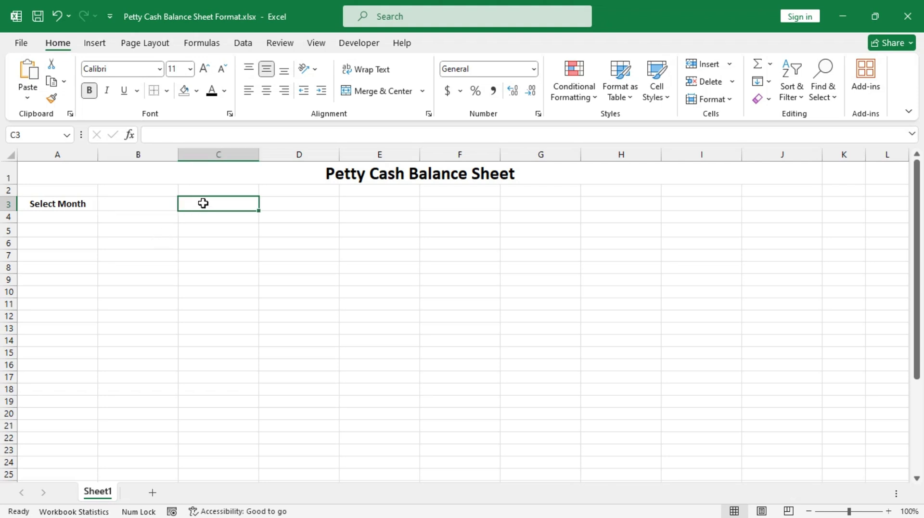
{"action": "left_click", "coordinate": [186, 232]}
{"action": "type", "text": "Au"}
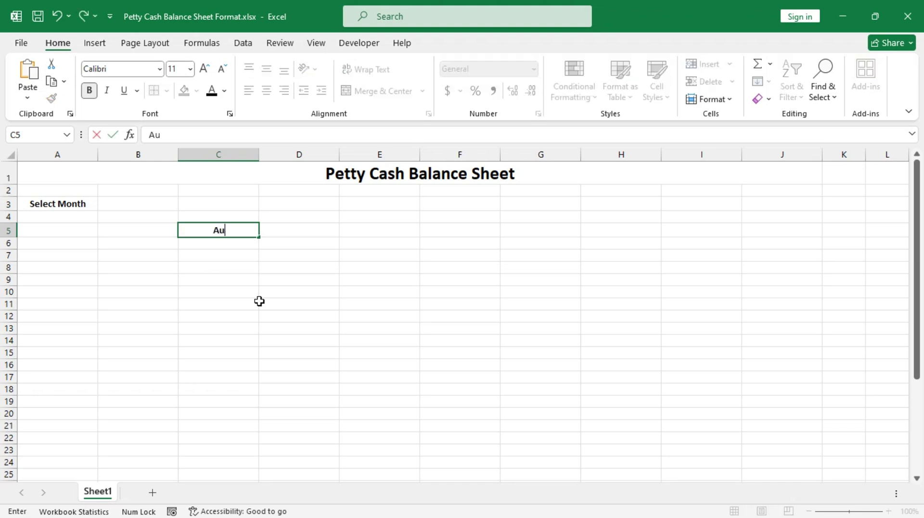
{"action": "type", "text": "g 2024"}
{"action": "key", "text": "Return"}
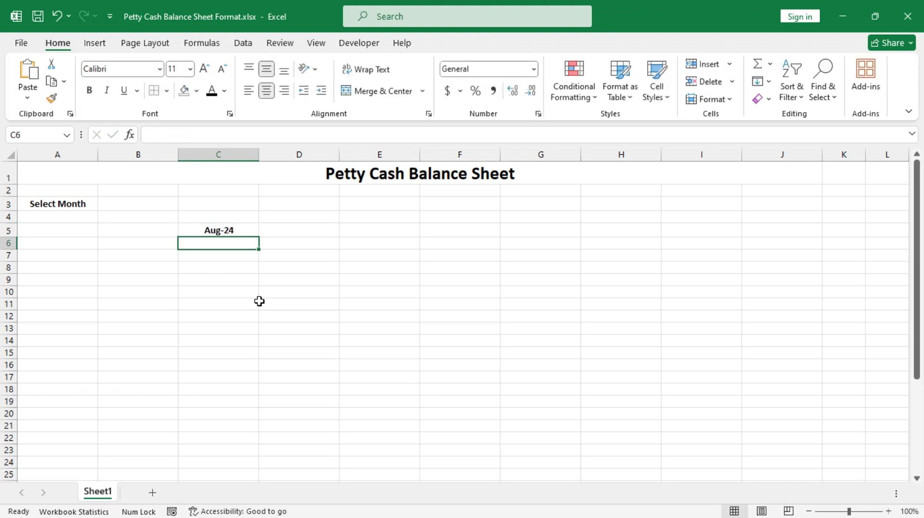
{"action": "left_click", "coordinate": [243, 230]}
{"action": "left_click_drag", "start_coordinate": [260, 239], "coordinate": [261, 372]}
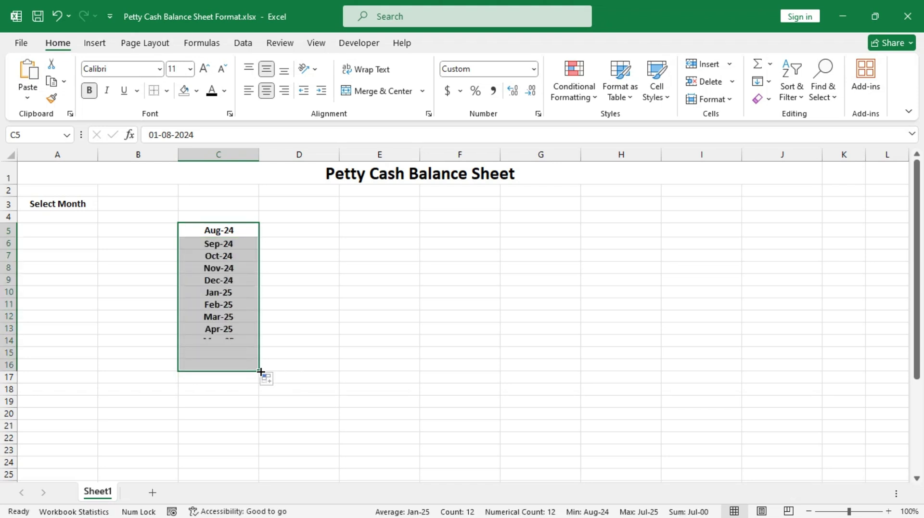
Enter =TEXT(C5,"mmmm yyyy") in D5 and fill the formula down to D16
{"action": "left_click", "coordinate": [295, 228]}
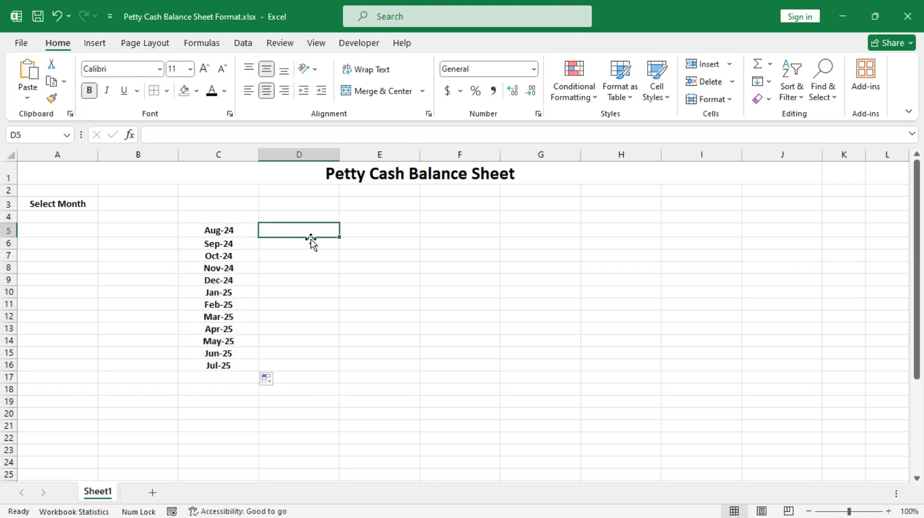
{"action": "type", "text": "="}
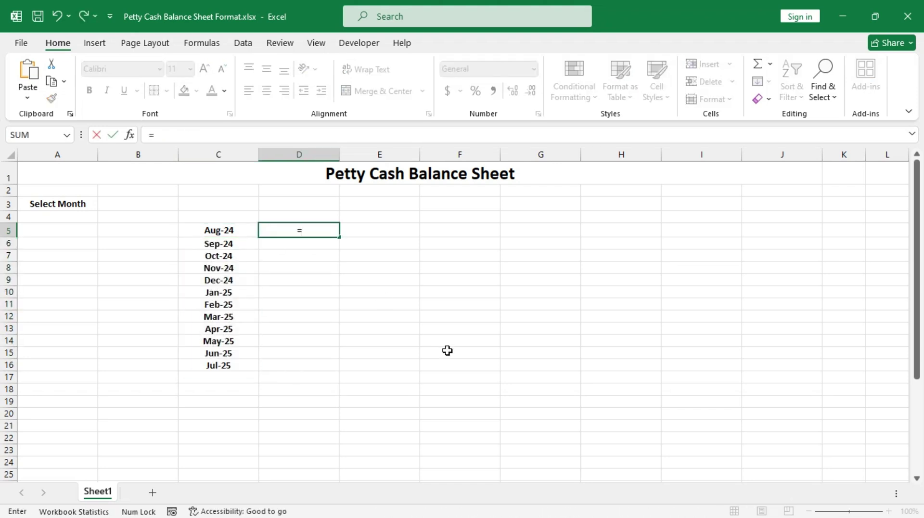
{"action": "type", "text": "text"}
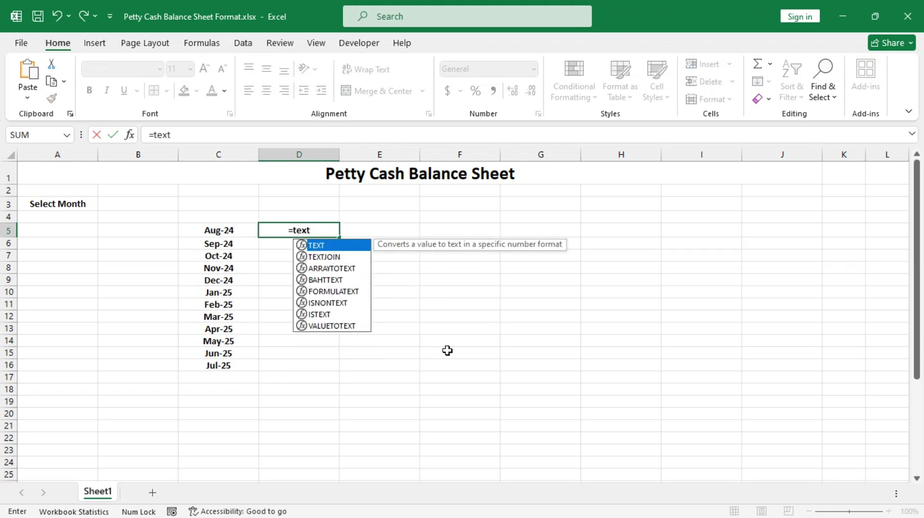
{"action": "key", "text": "Tab"}
{"action": "key", "text": "Left"}
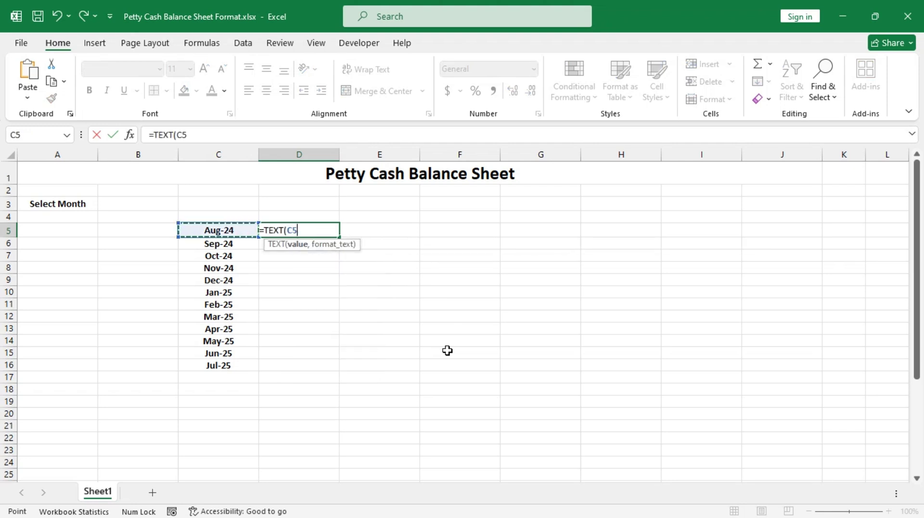
{"action": "type", "text": ",\"mmmm"}
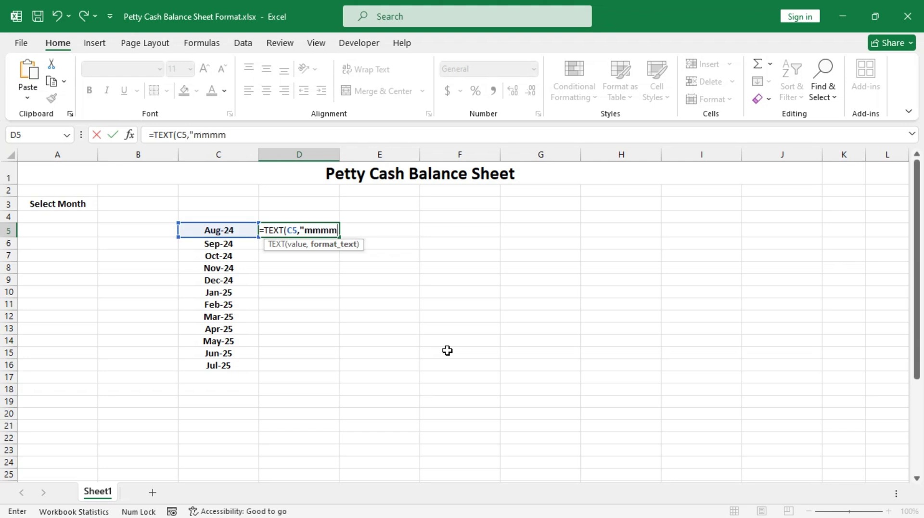
{"action": "type", "text": " yyyy"}
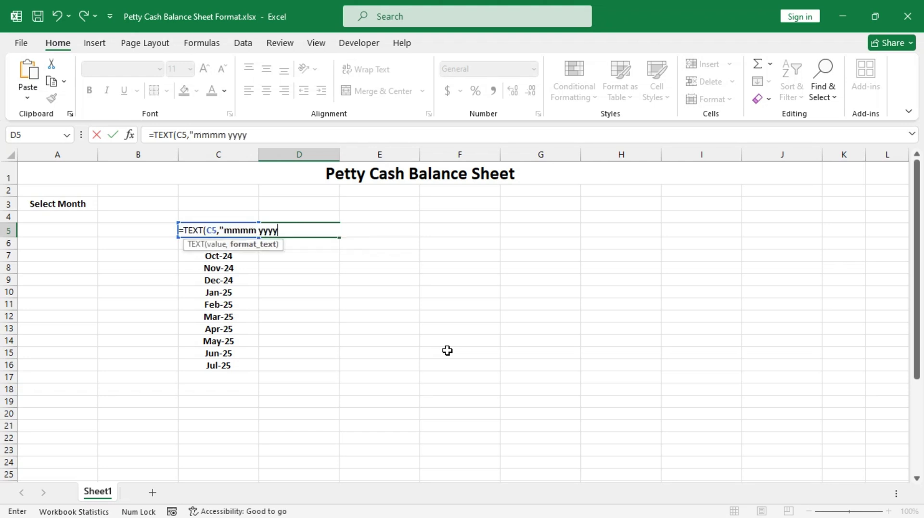
{"action": "type", "text": "\""}
{"action": "key", "text": "Return"}
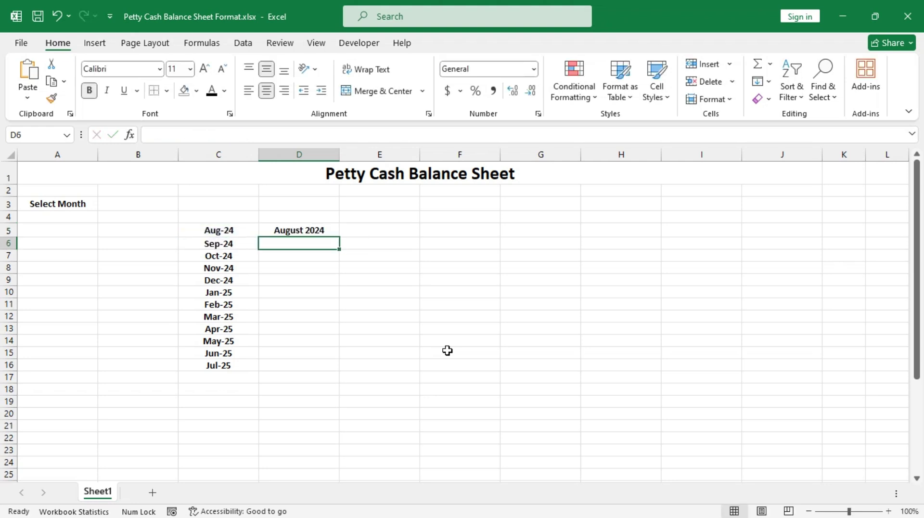
{"action": "left_click", "coordinate": [323, 230]}
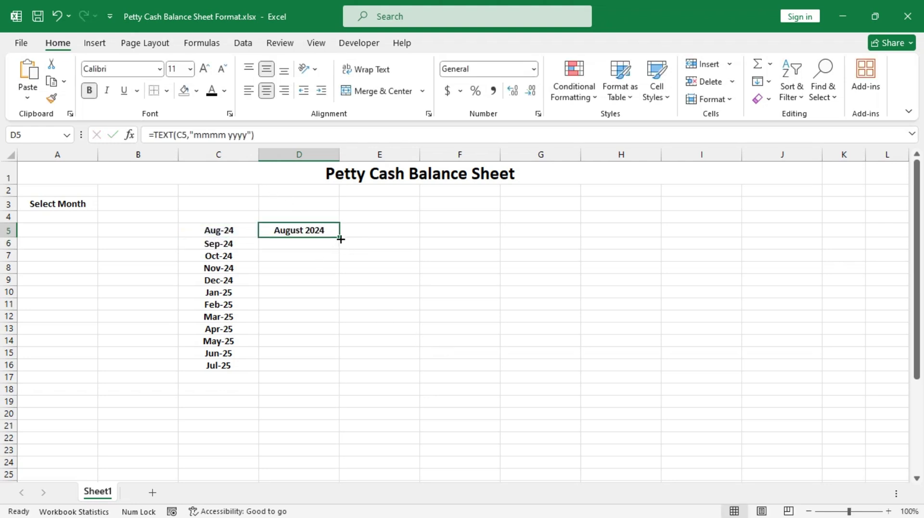
{"action": "double_click", "coordinate": [340, 239]}
Join the month names in E5 with the formula =TEXTJOIN(",",TRUE,D5:D16)
{"action": "left_click", "coordinate": [378, 233]}
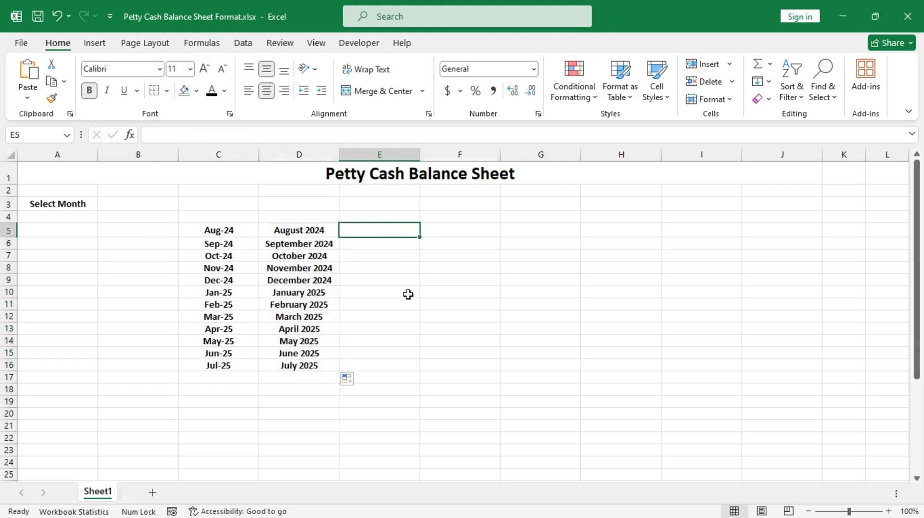
{"action": "type", "text": "="}
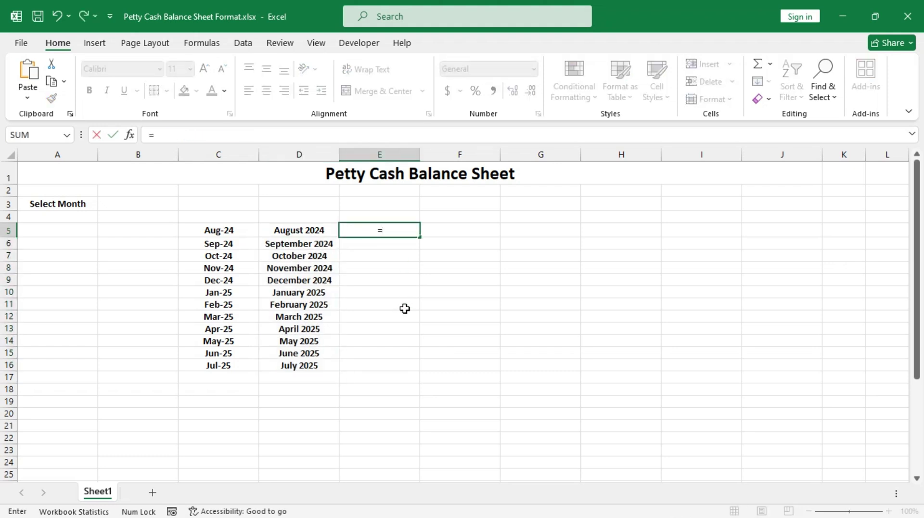
{"action": "type", "text": "textj"}
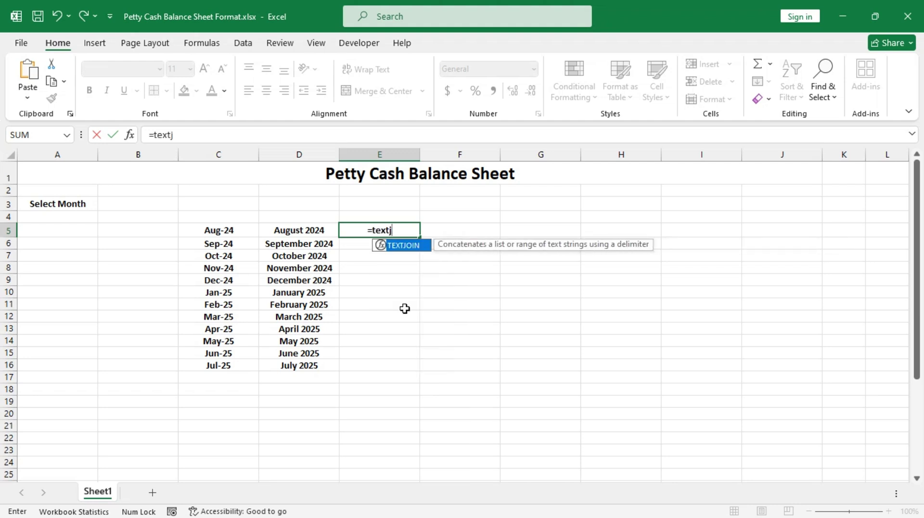
{"action": "key", "text": "Tab"}
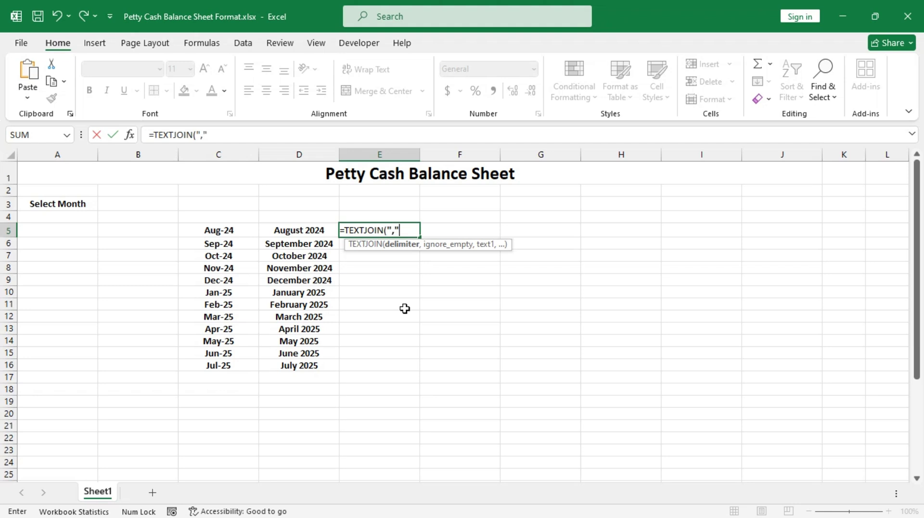
{"action": "type", "text": "\",\","}
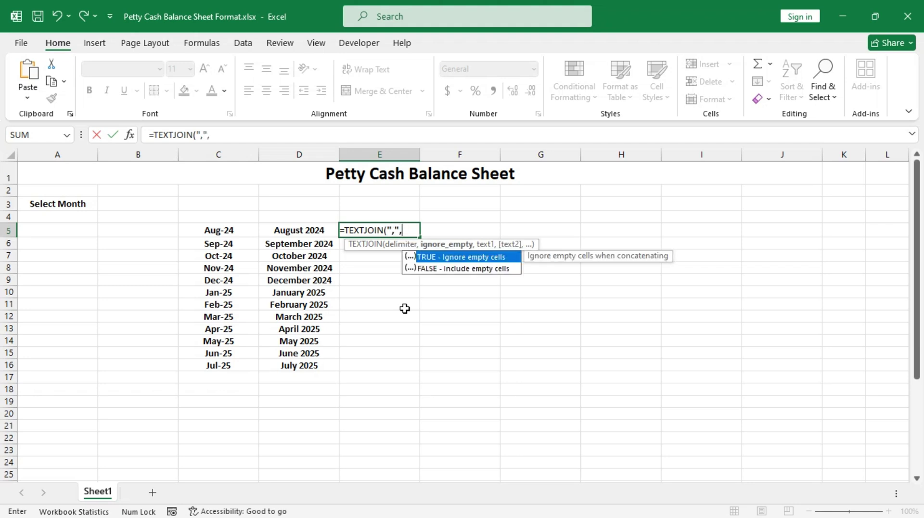
{"action": "key", "text": "Tab"}
{"action": "type", "text": ","}
{"action": "key", "text": "Left"}
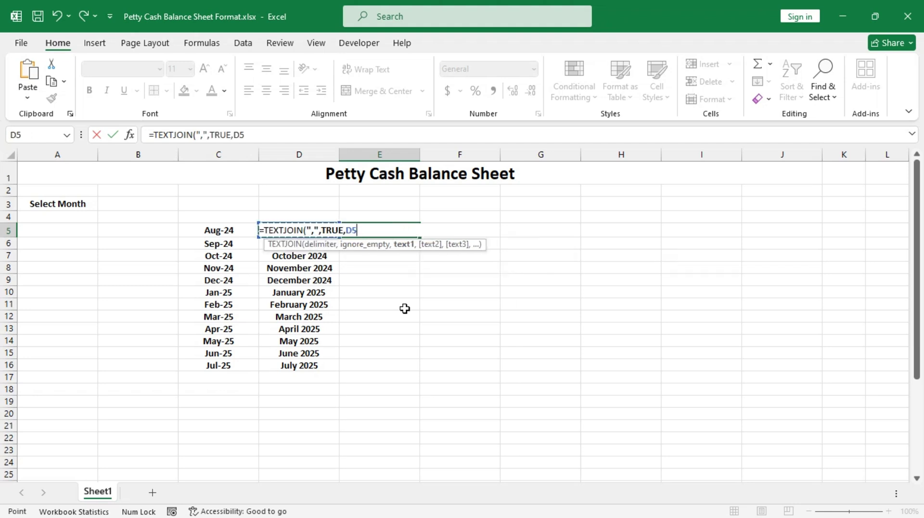
{"action": "key", "text": "shift+Down"}
{"action": "key", "text": "shift+Down"}
{"action": "key", "text": "shift+Down"}
{"action": "key", "text": "shift+Down"}
{"action": "key", "text": "shift+Down"}
{"action": "key", "text": "shift+Down"}
{"action": "key", "text": "shift+Down"}
{"action": "key", "text": "shift+Down"}
{"action": "key", "text": "shift+Down"}
{"action": "key", "text": "shift+Down"}
{"action": "key", "text": "shift+Down"}
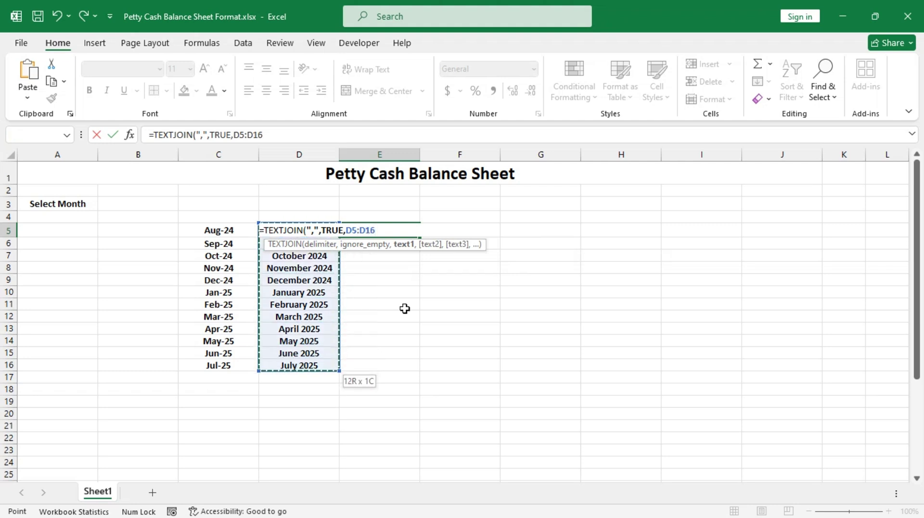
{"action": "key", "text": "Return"}
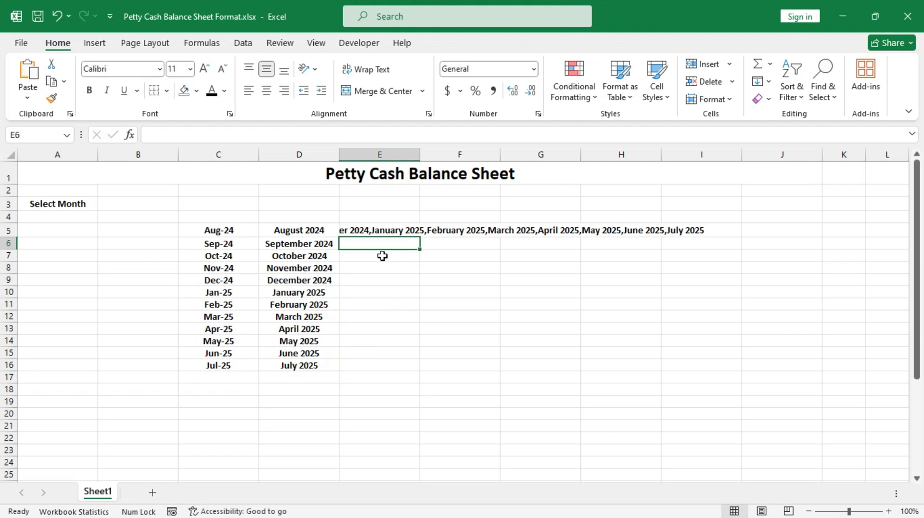
Replace the TEXTJOIN formula in E5 with its plain text by copying the cell and pasting it back as values
{"action": "left_click", "coordinate": [375, 230]}
{"action": "key", "text": "ctrl+c"}
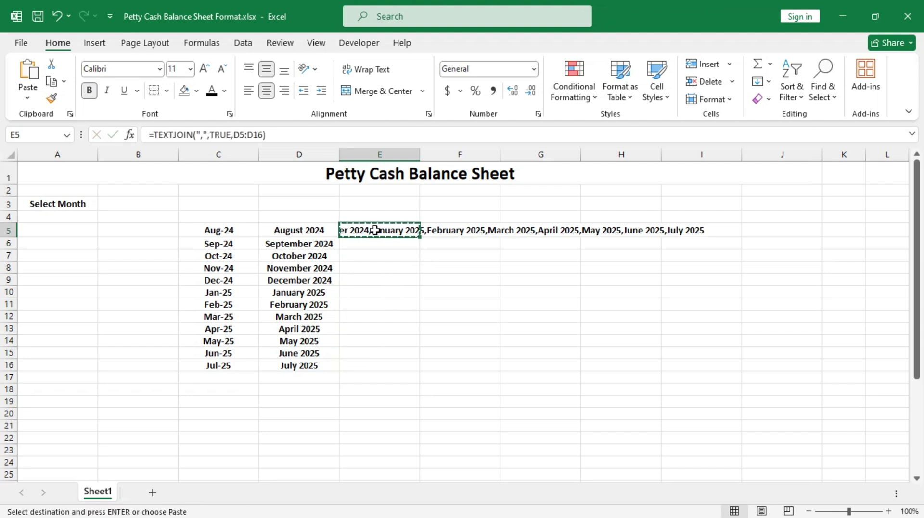
{"action": "right_click", "coordinate": [375, 230]}
{"action": "left_click", "coordinate": [424, 206]}
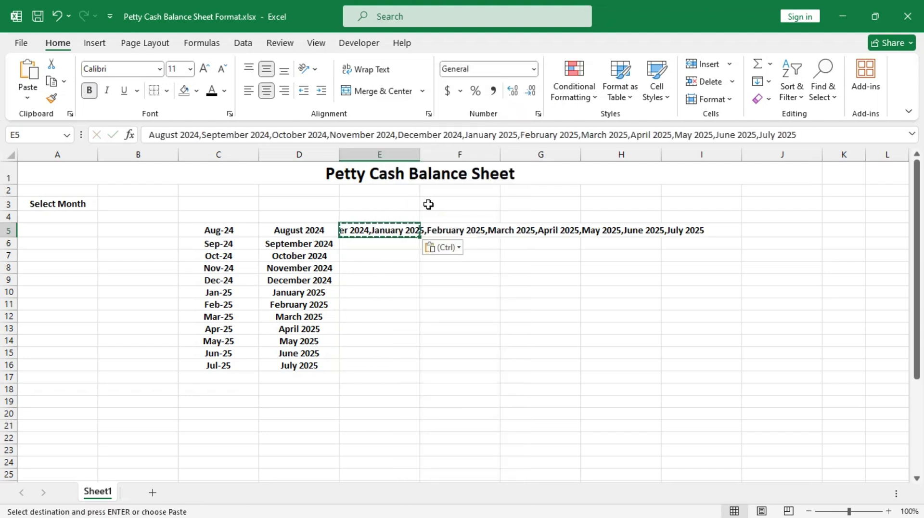
Copy the comma-separated month text from E5, and clear the helper data in C5:E16
{"action": "left_click", "coordinate": [766, 136]}
{"action": "left_click_drag", "start_coordinate": [766, 138], "coordinate": [136, 139]}
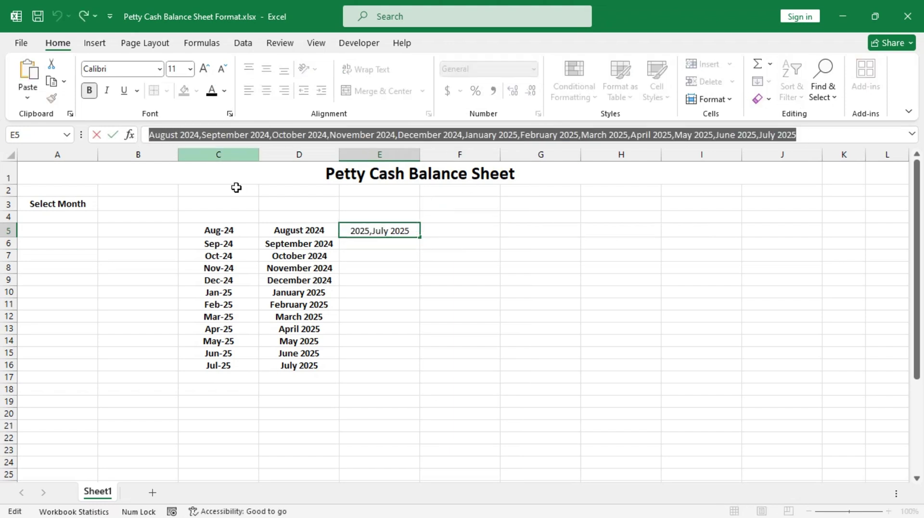
{"action": "left_click_drag", "start_coordinate": [212, 231], "coordinate": [356, 363]}
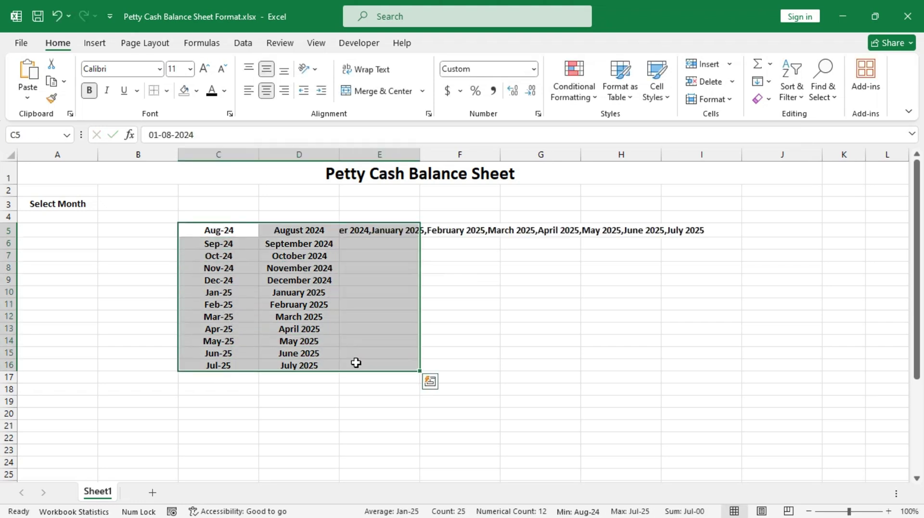
{"action": "key", "text": "Delete"}
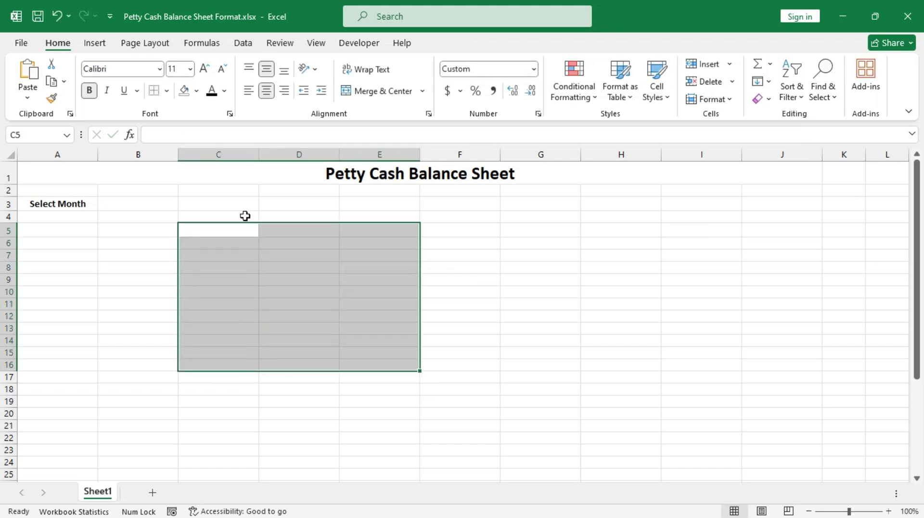
Add List data validation to B3 with the copied month text as its source, and choose Aug-2024 from the dropdown
{"action": "left_click", "coordinate": [139, 204]}
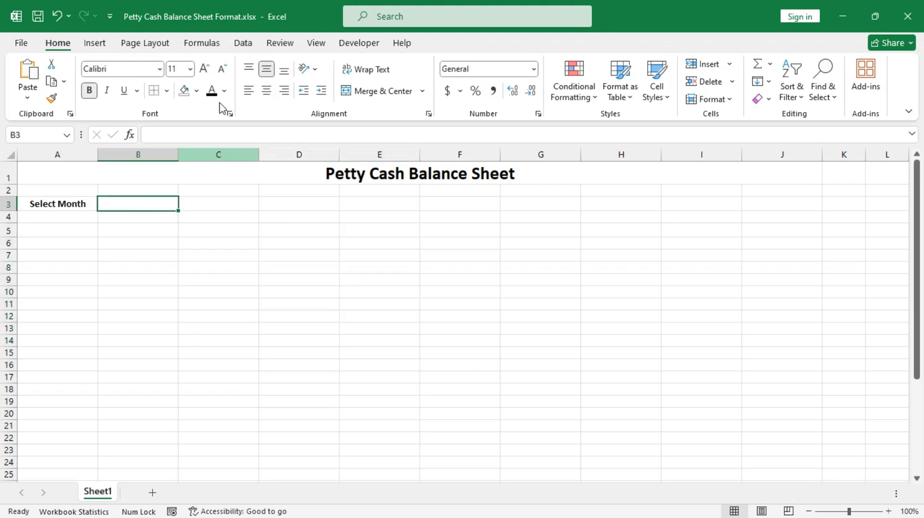
{"action": "left_click", "coordinate": [242, 46]}
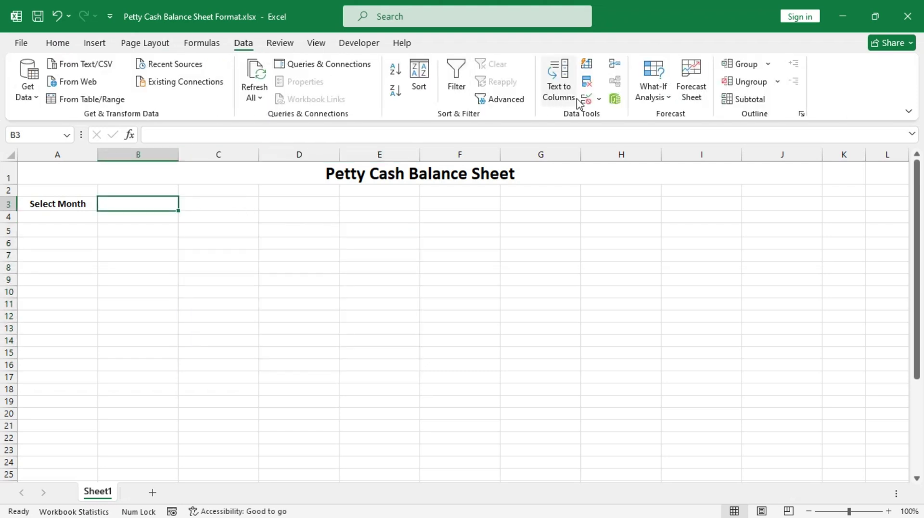
{"action": "left_click", "coordinate": [584, 99]}
{"action": "left_click", "coordinate": [209, 225]}
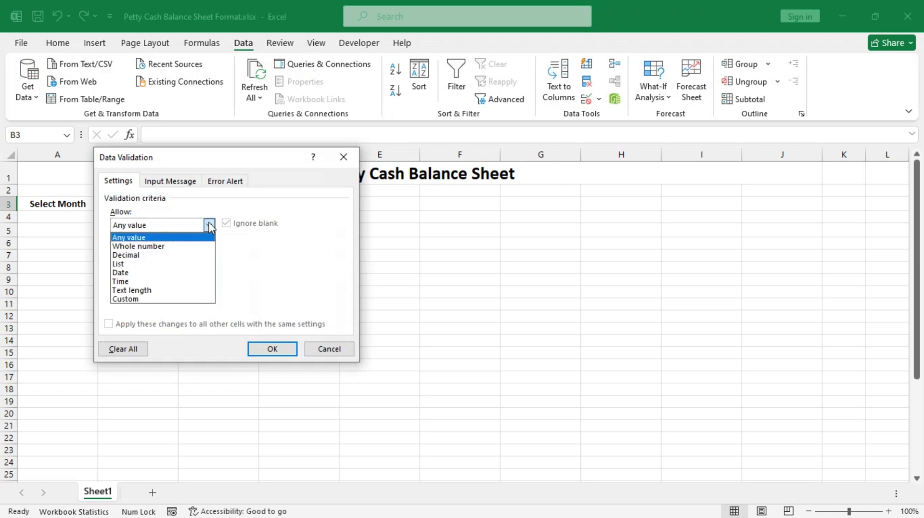
{"action": "left_click", "coordinate": [155, 266]}
{"action": "left_click", "coordinate": [144, 279]}
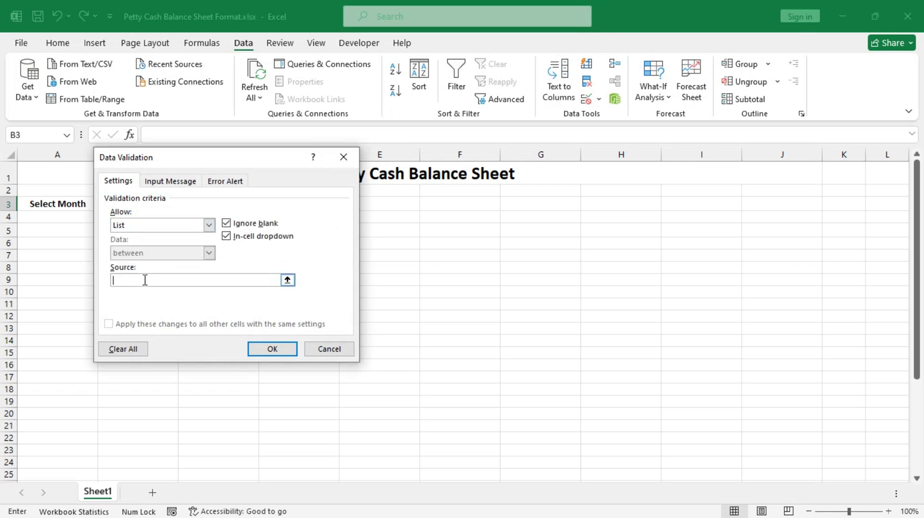
{"action": "key", "text": "ctrl+v"}
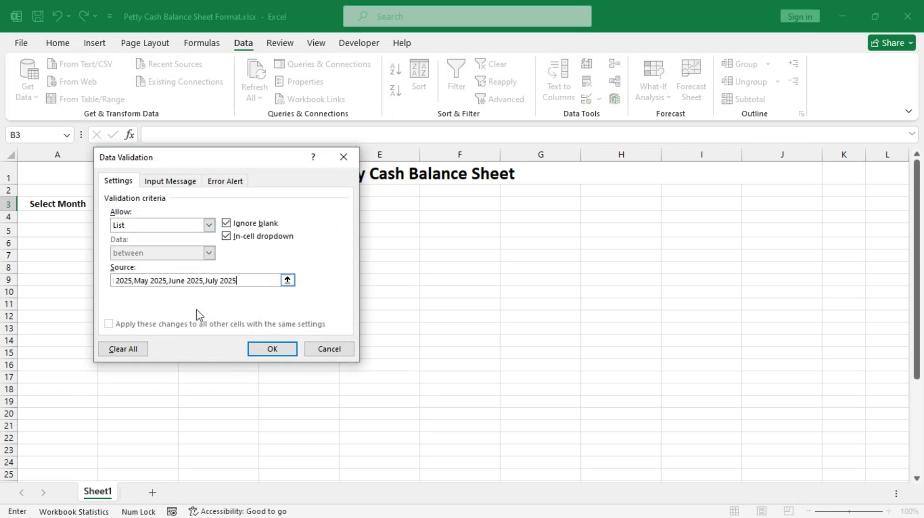
{"action": "left_click", "coordinate": [272, 349]}
{"action": "left_click", "coordinate": [184, 204]}
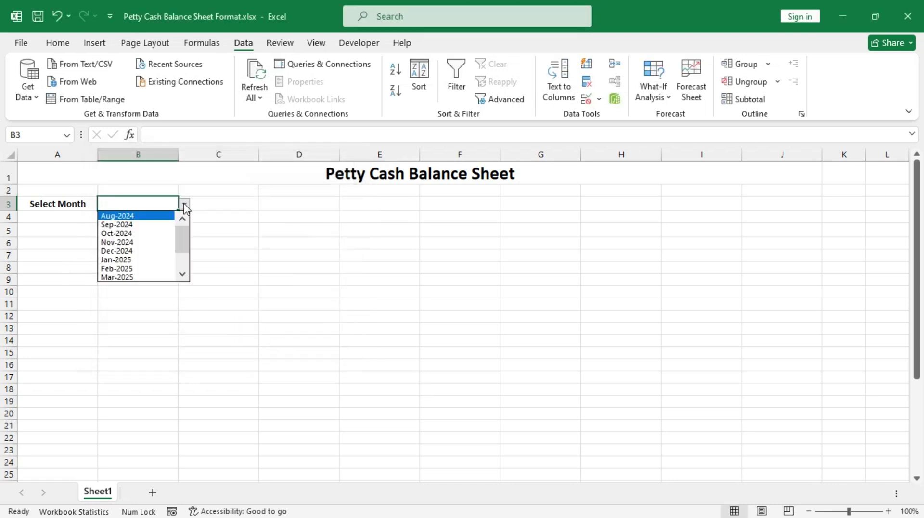
{"action": "left_click", "coordinate": [161, 217]}
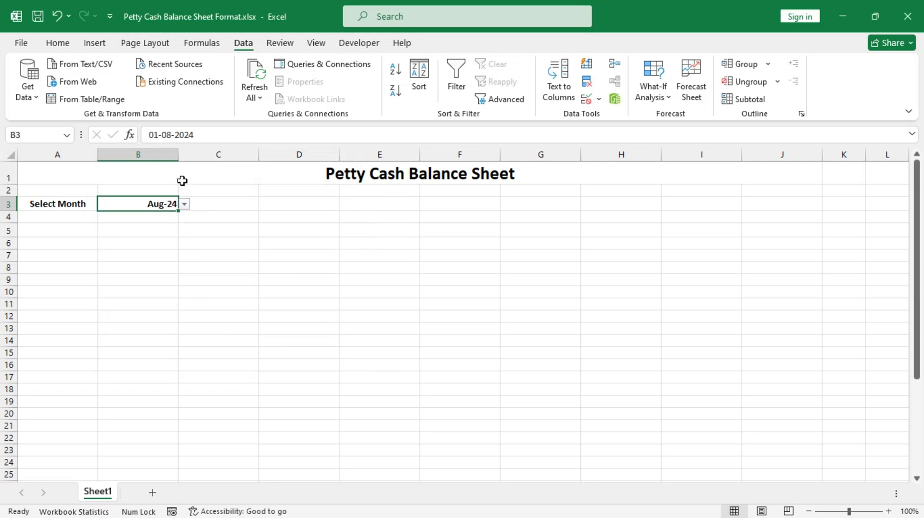
Apply the custom number format mmmm yyyy to the month in B3 and center it horizontally
{"action": "left_click", "coordinate": [57, 43]}
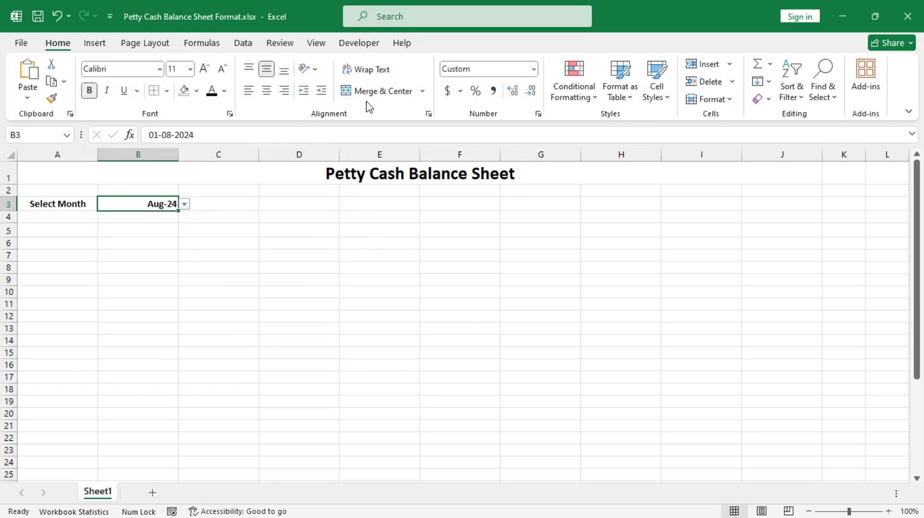
{"action": "left_click", "coordinate": [538, 114]}
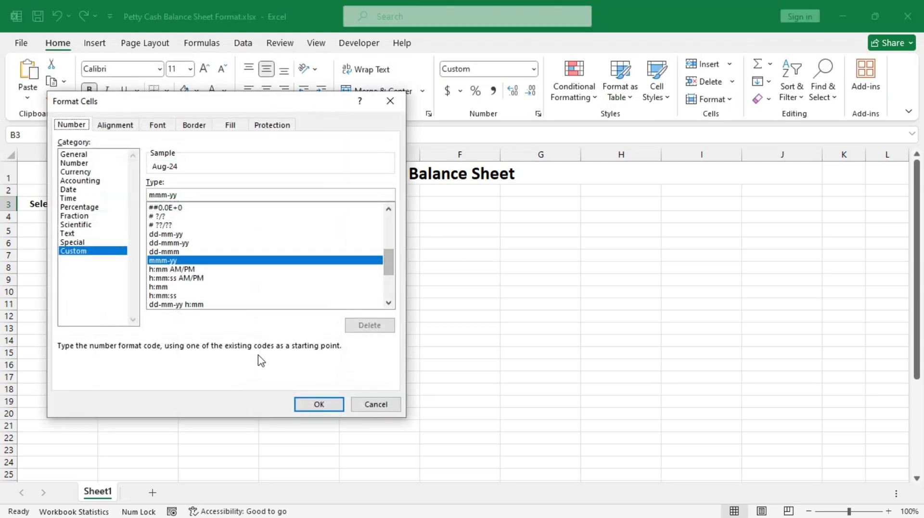
{"action": "left_click_drag", "start_coordinate": [190, 195], "coordinate": [138, 193]}
{"action": "type", "text": "m"}
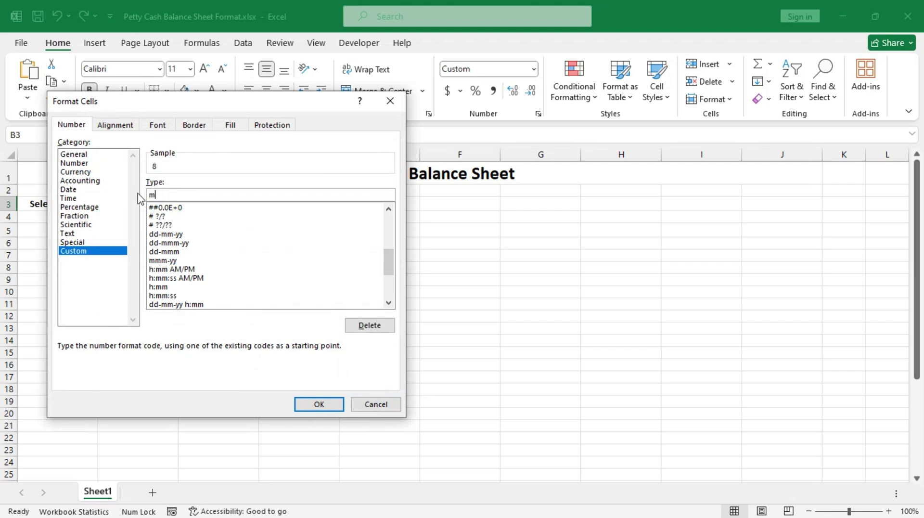
{"action": "type", "text": "mmm yyyy"}
{"action": "key", "text": "Return"}
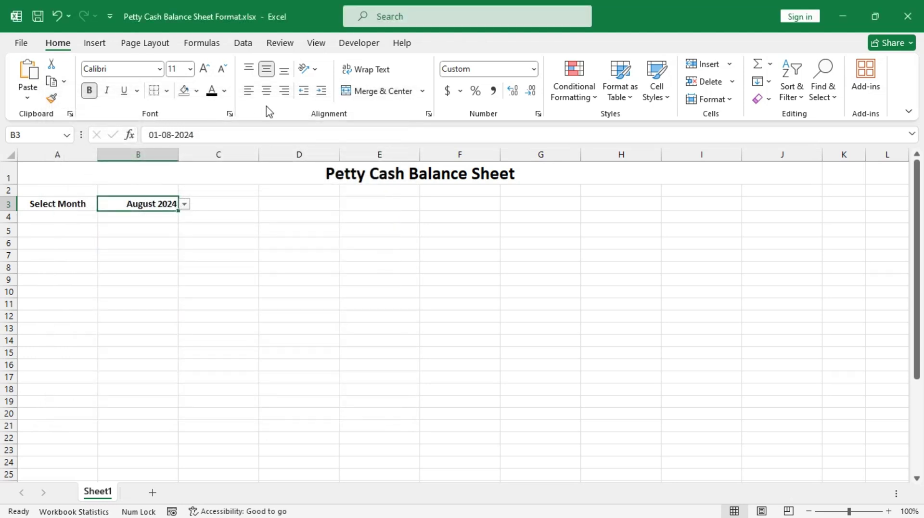
{"action": "left_click", "coordinate": [267, 91]}
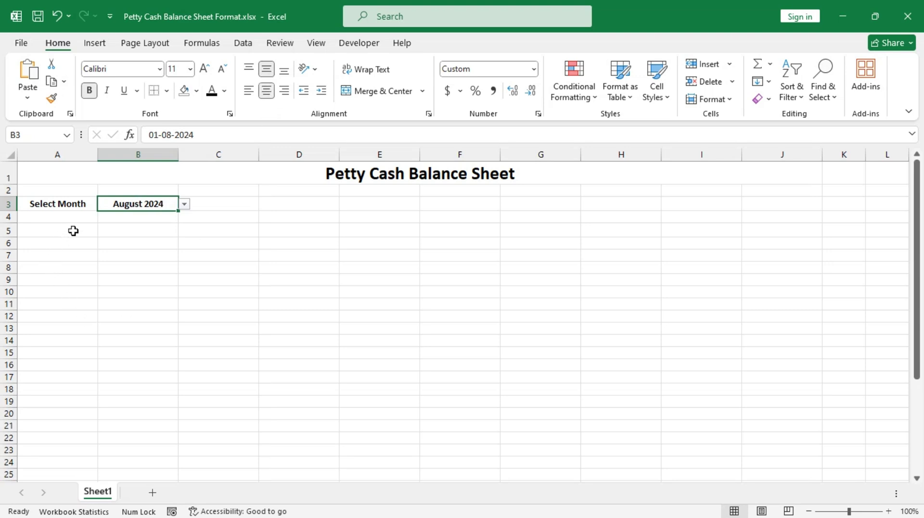
Enter the labels Starting Balance in D3 and Current Balance in F3
{"action": "left_click", "coordinate": [282, 205]}
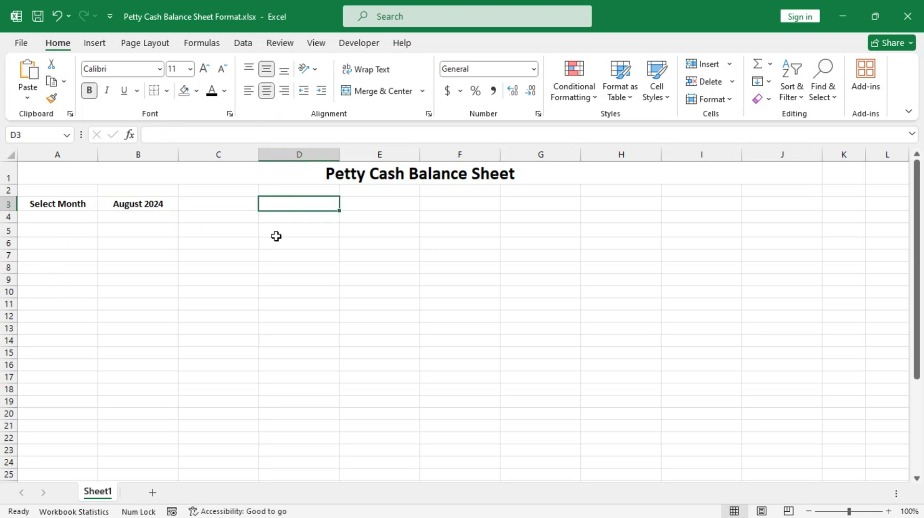
{"action": "type", "text": "S"}
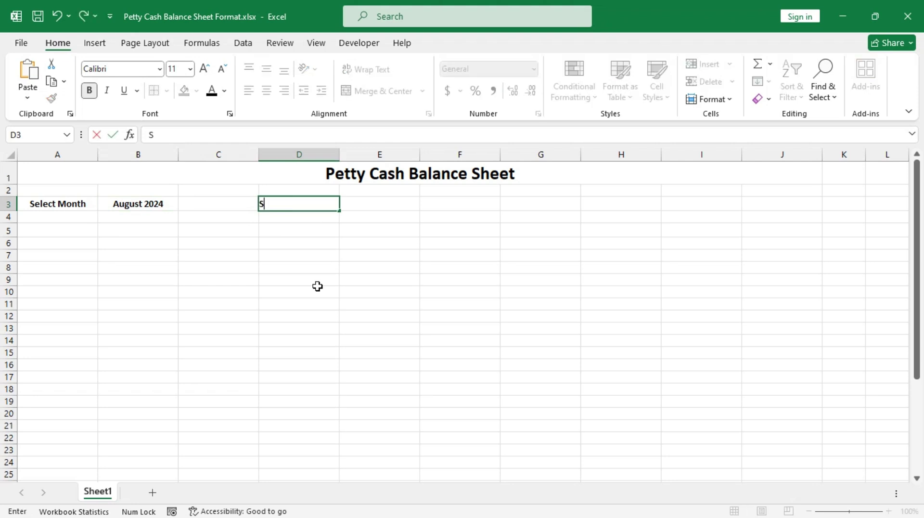
{"action": "type", "text": "tarting Balance"}
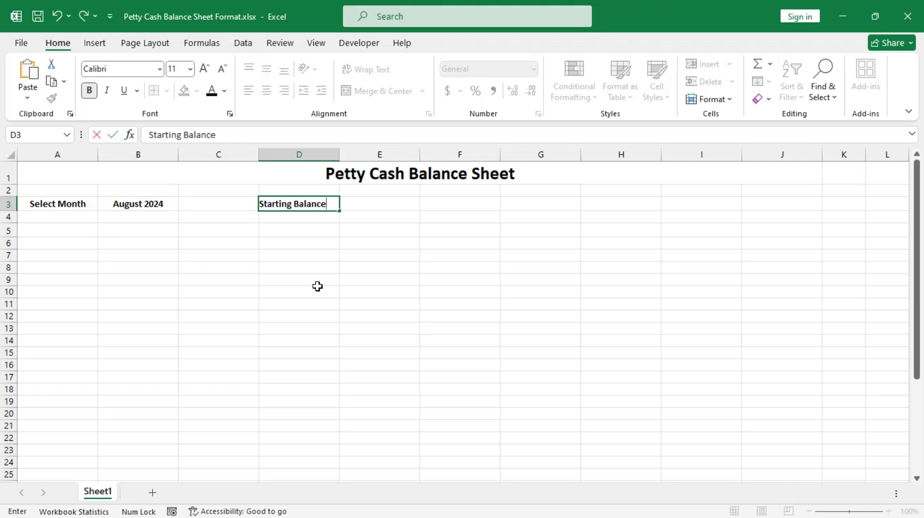
{"action": "key", "text": "Tab"}
{"action": "key", "text": "Tab"}
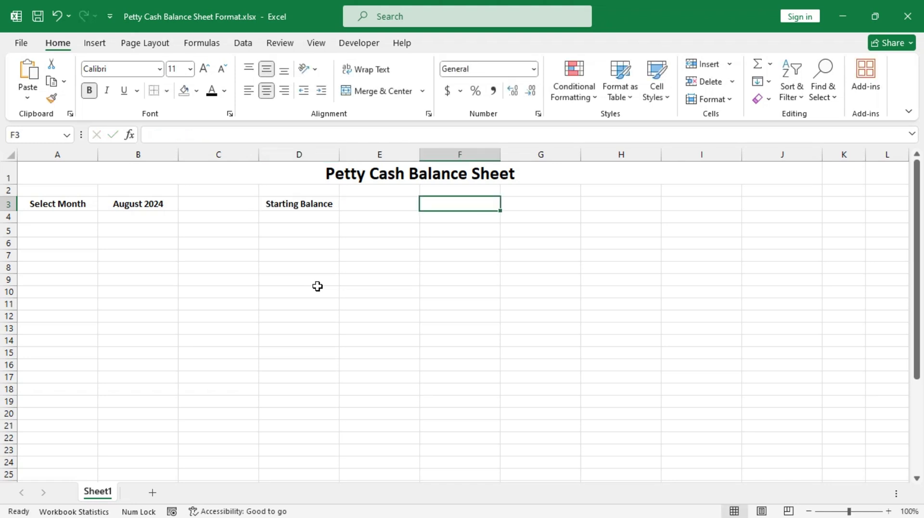
{"action": "type", "text": "C"}
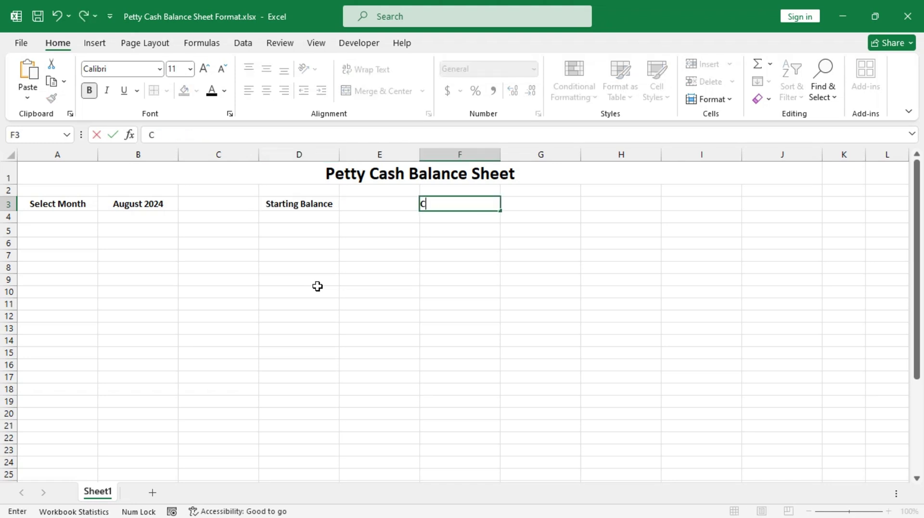
{"action": "type", "text": "urrent Balance"}
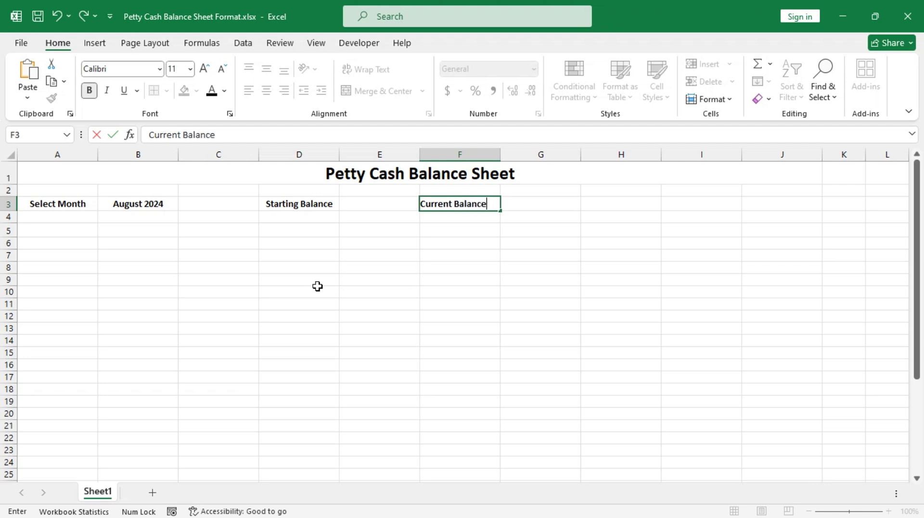
{"action": "key", "text": "Tab"}
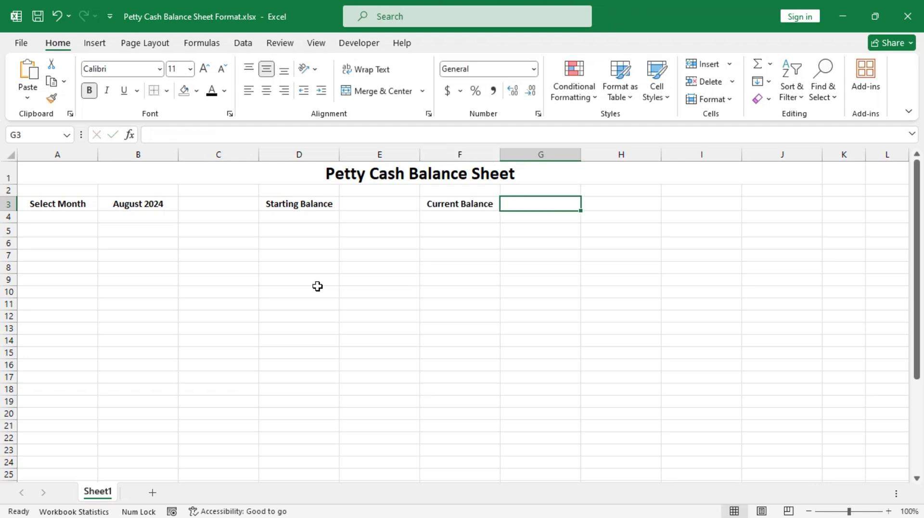
{"action": "key", "text": "Tab"}
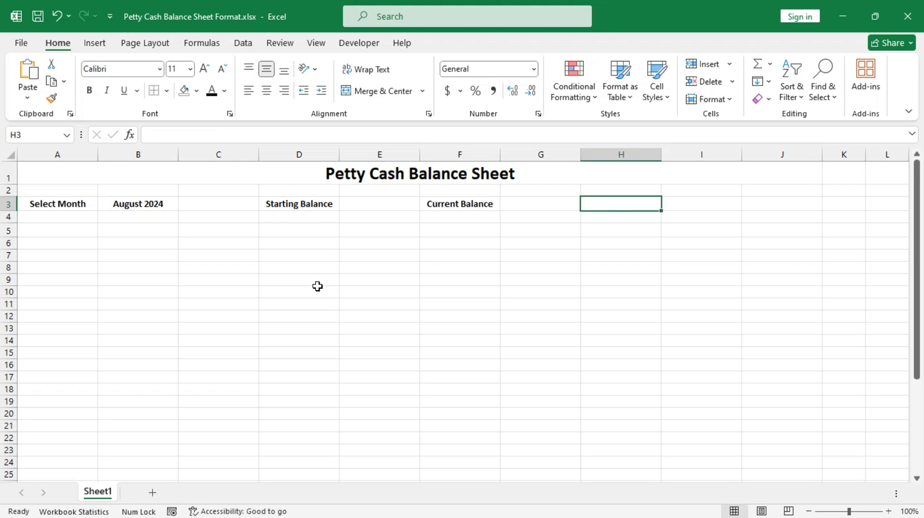
{"action": "left_click_drag", "start_coordinate": [311, 204], "coordinate": [440, 206]}
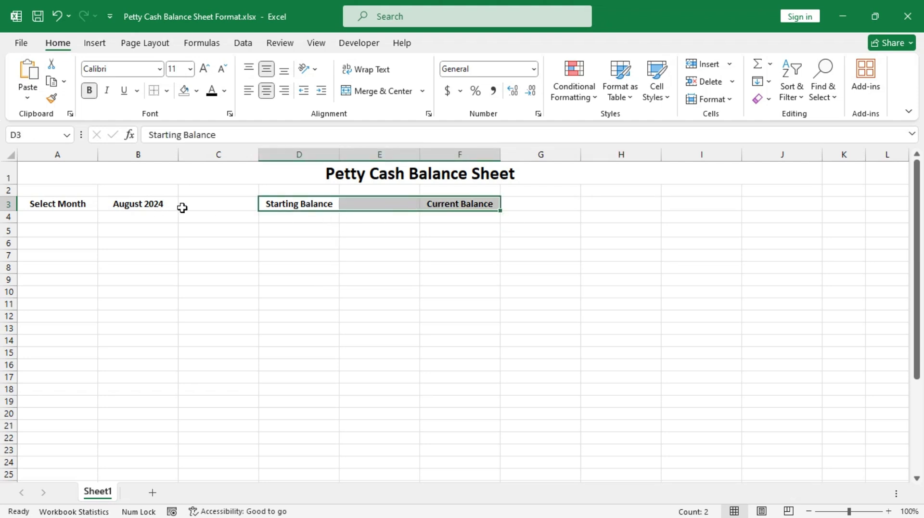
{"action": "left_click_drag", "start_coordinate": [320, 204], "coordinate": [488, 201]}
{"action": "left_click", "coordinate": [402, 202]}
{"action": "left_click", "coordinate": [547, 202]}
{"action": "left_click", "coordinate": [631, 204]}
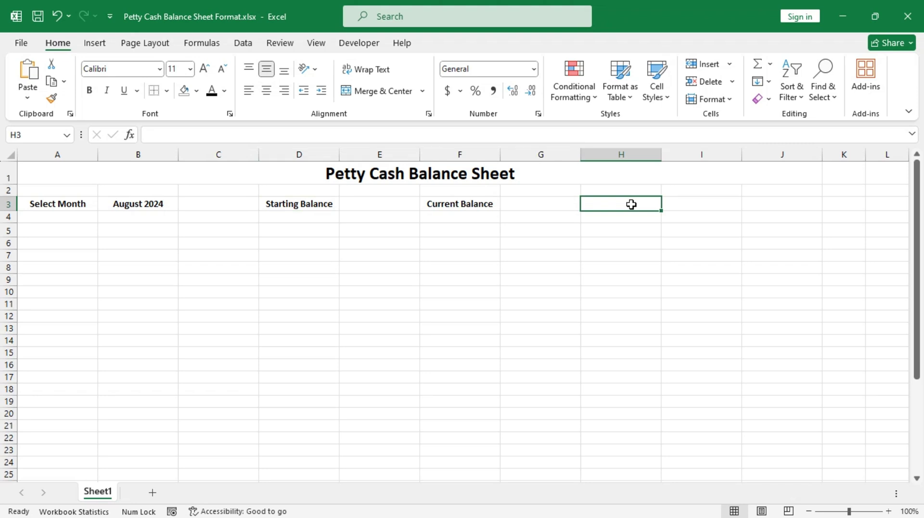
Enter the label Cashier in I3
{"action": "left_click", "coordinate": [691, 201]}
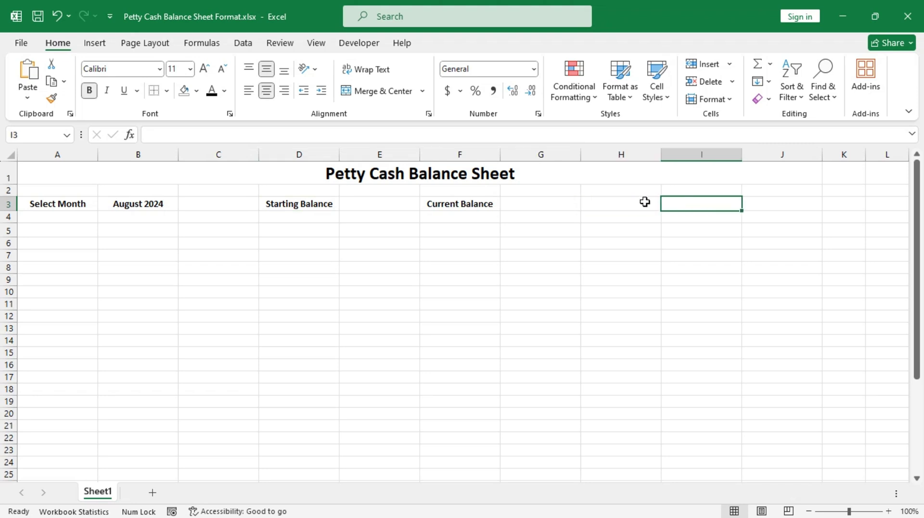
{"action": "type", "text": "C"}
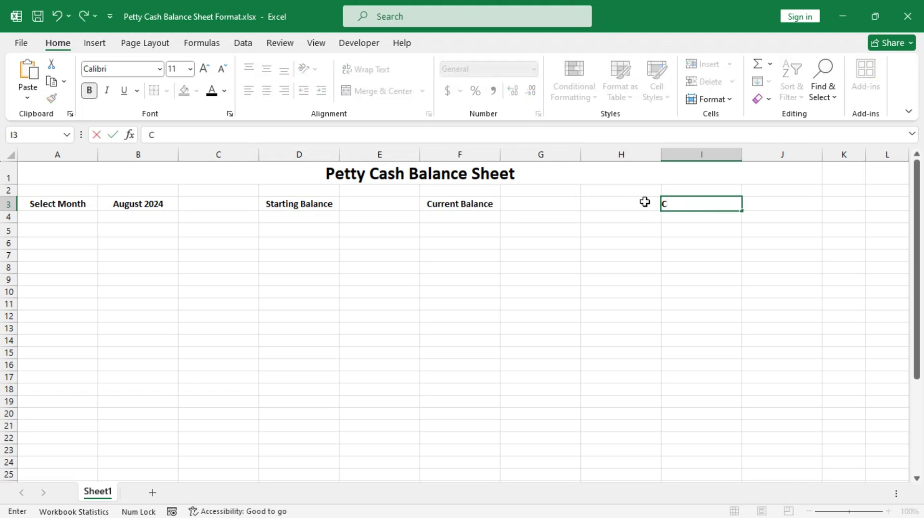
{"action": "type", "text": "shier"}
{"action": "key", "text": "Tab"}
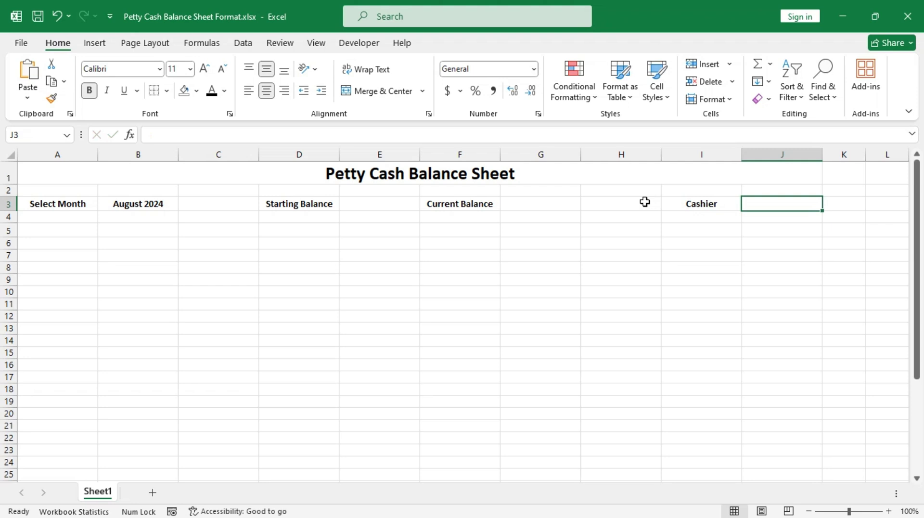
Enter the column headers Date, Deposits and Details in A5, B5 and C5
{"action": "left_click", "coordinate": [76, 230]}
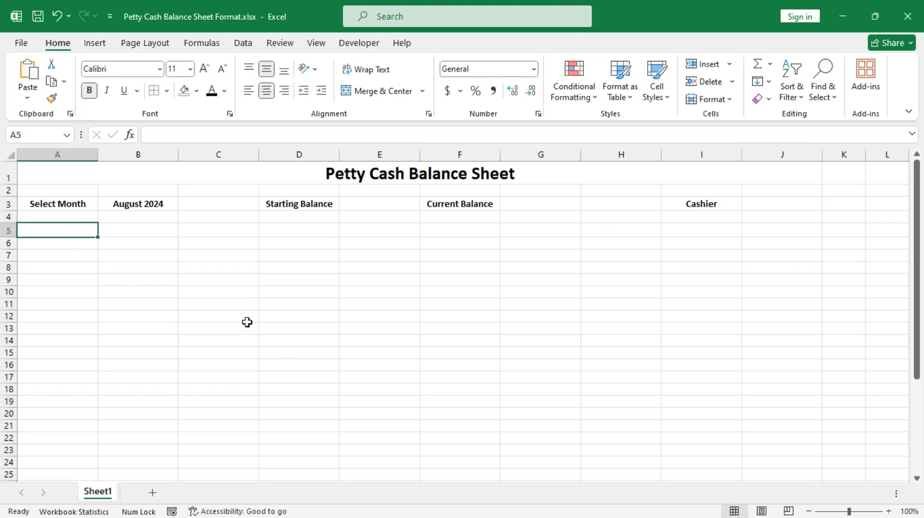
{"action": "type", "text": "Date"}
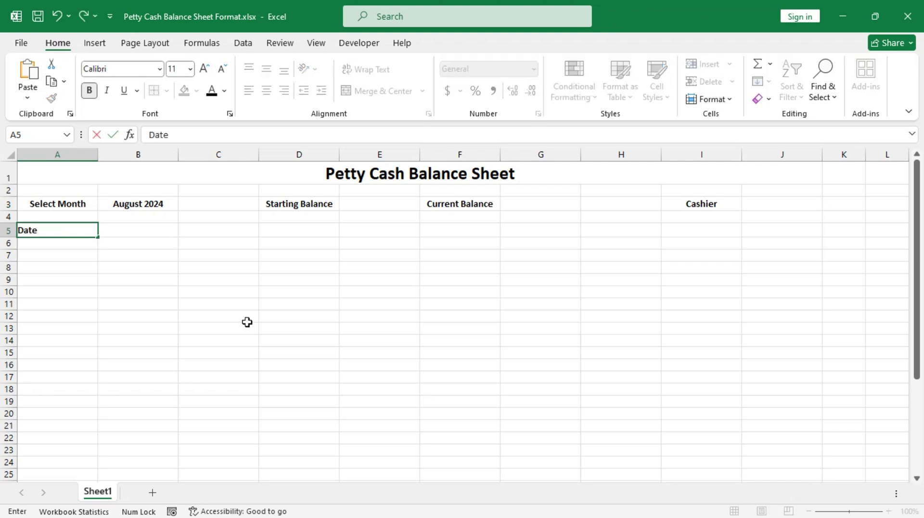
{"action": "key", "text": "Tab"}
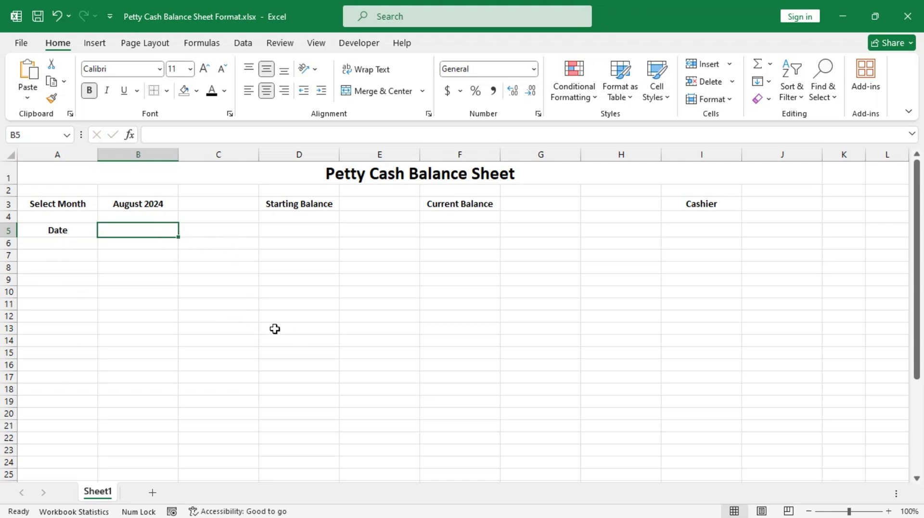
{"action": "type", "text": "D"}
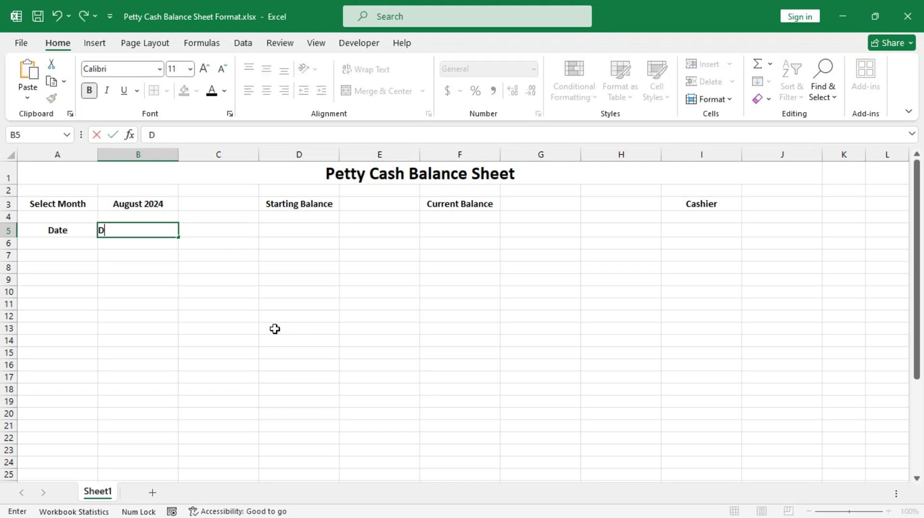
{"action": "type", "text": "eposits"}
{"action": "key", "text": "Tab"}
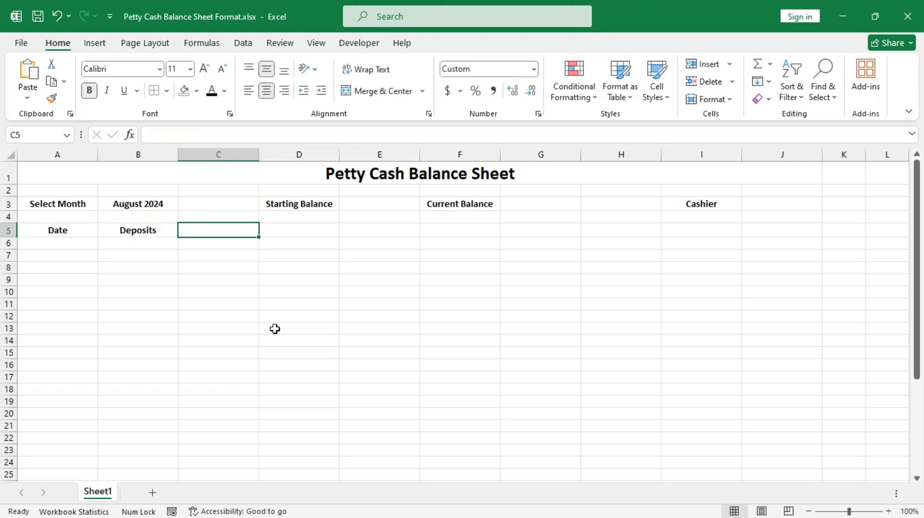
{"action": "type", "text": "De"}
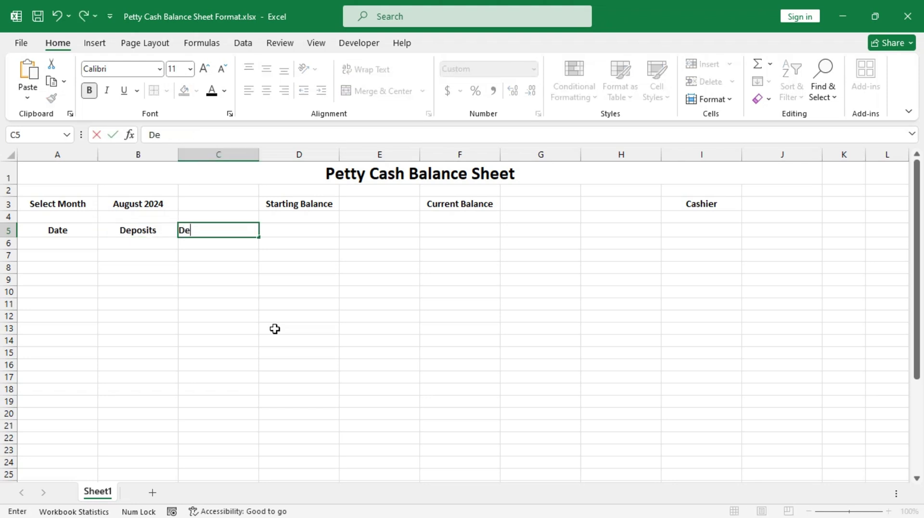
{"action": "type", "text": "tails"}
{"action": "key", "text": "Tab"}
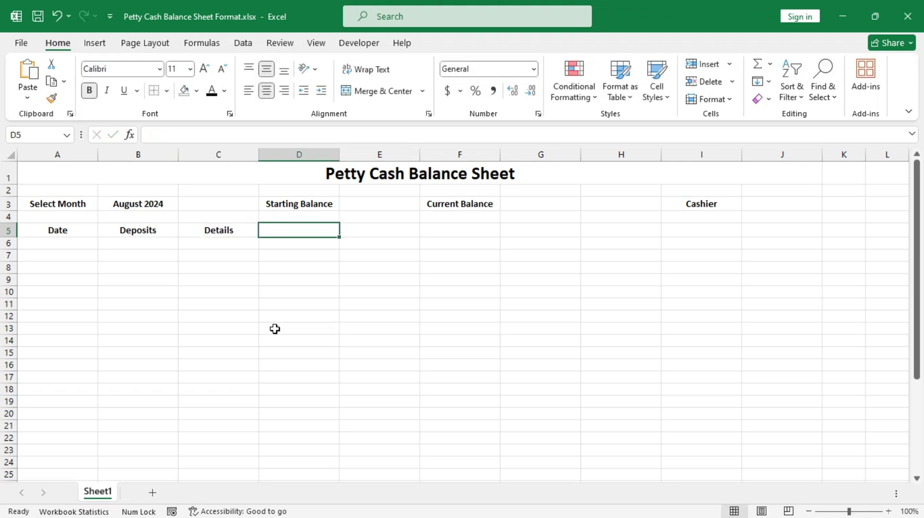
Enter the column headers Stationary, Cartage and Postage in D5, E5 and F5
{"action": "type", "text": "Stat"}
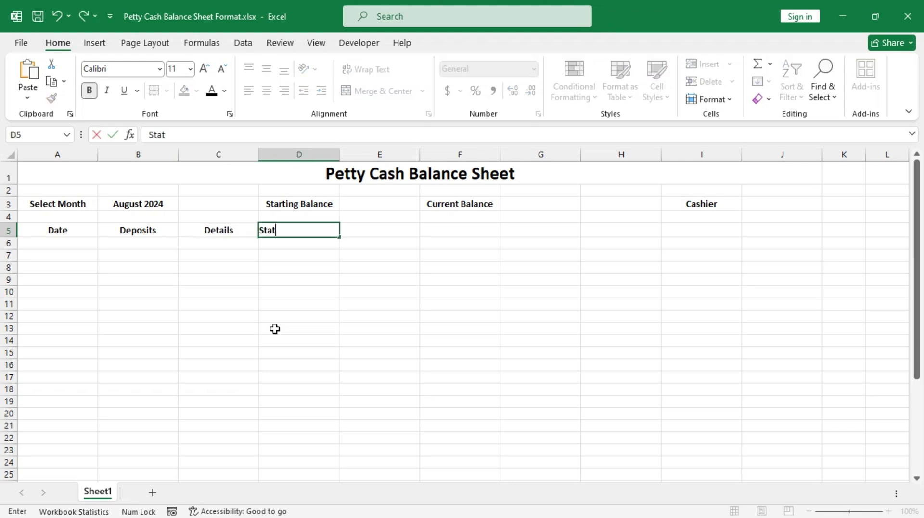
{"action": "type", "text": "ionary"}
{"action": "key", "text": "Tab"}
{"action": "type", "text": "Cartage"}
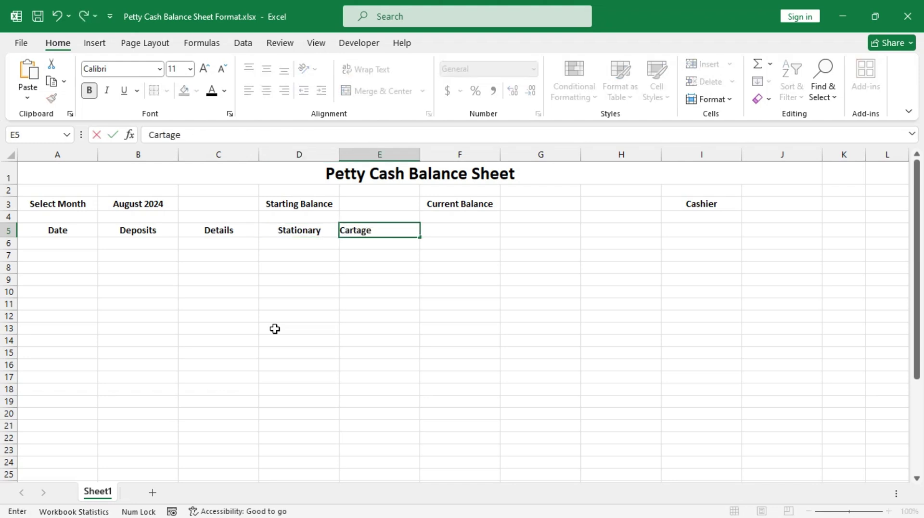
{"action": "key", "text": "Tab"}
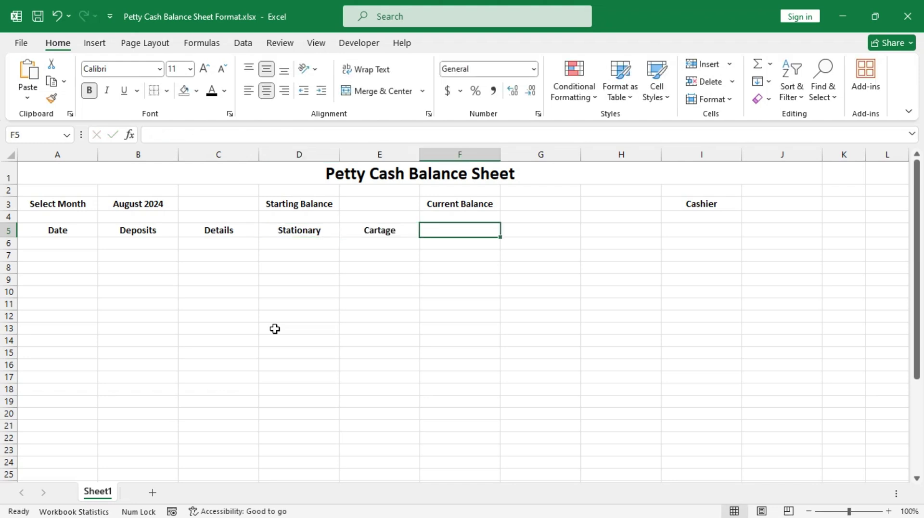
{"action": "type", "text": "Postage"}
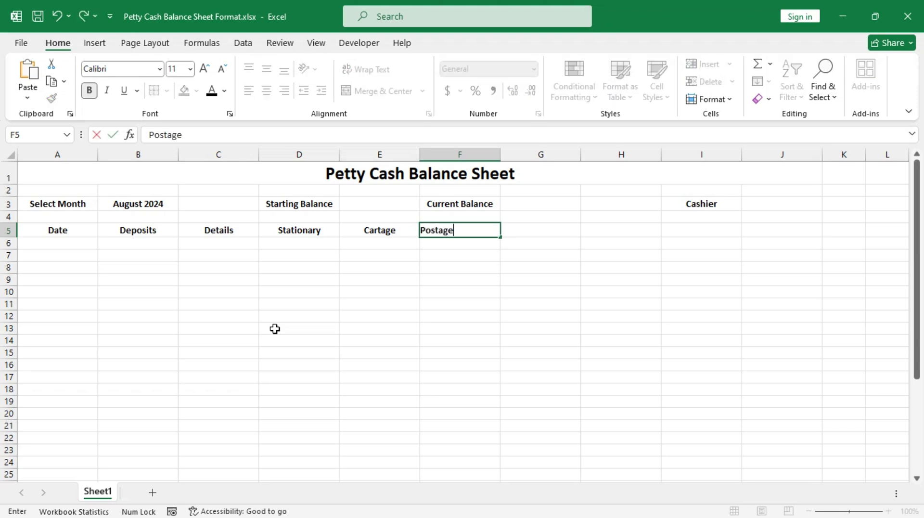
{"action": "key", "text": "Tab"}
Enter the column headers Printing, Loading, Miscellaneous and Total in G5 through J5
{"action": "type", "text": "Printing"}
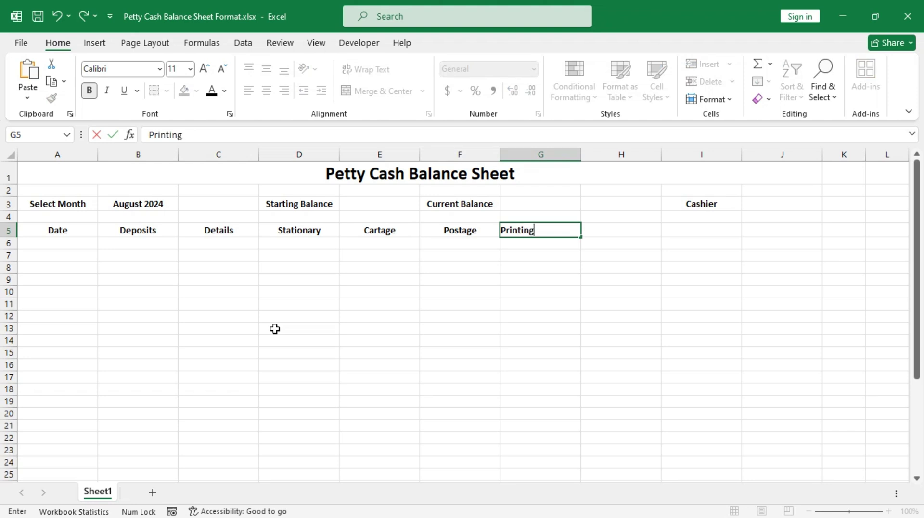
{"action": "key", "text": "Tab"}
{"action": "type", "text": "Load"}
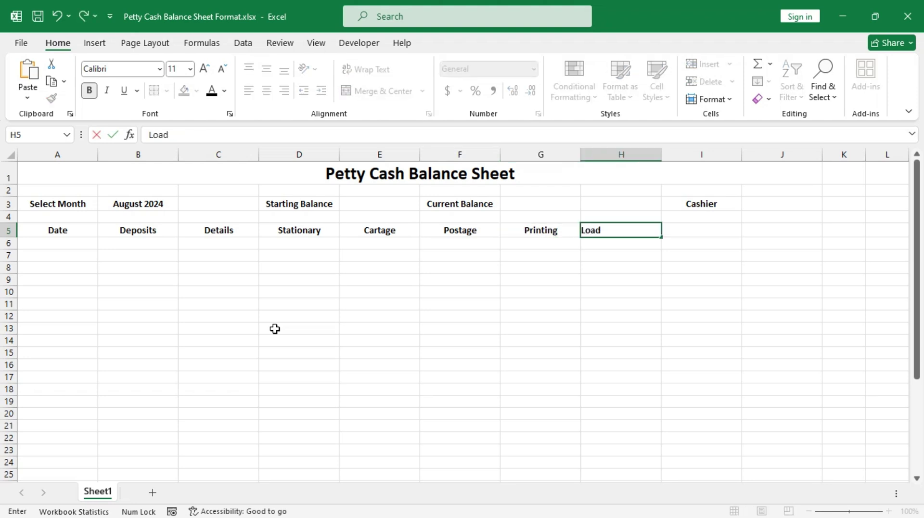
{"action": "type", "text": "ing"}
{"action": "key", "text": "Tab"}
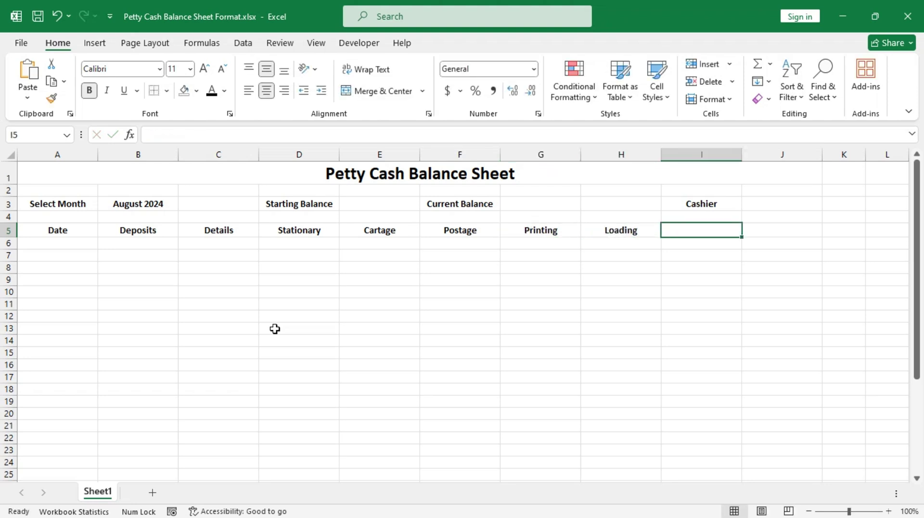
{"action": "type", "text": "Misce"}
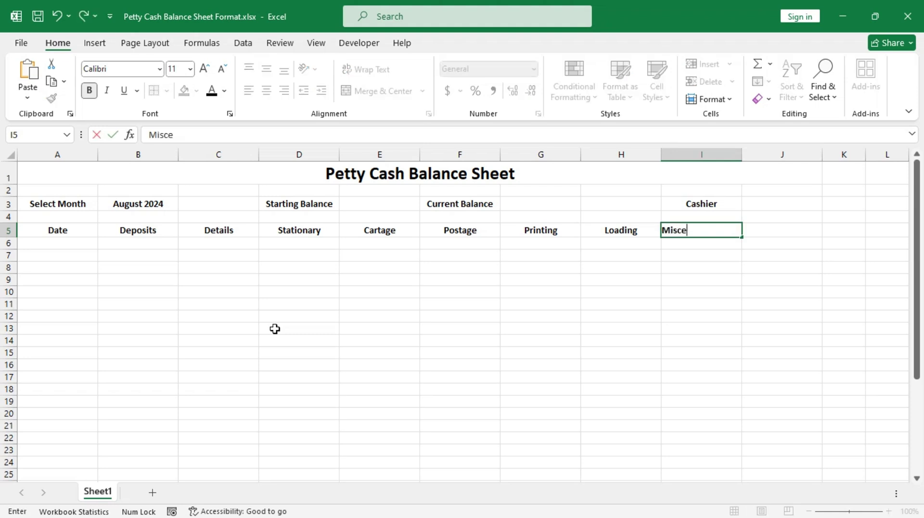
{"action": "type", "text": "llaneous"}
{"action": "key", "text": "Tab"}
{"action": "type", "text": "Tota"}
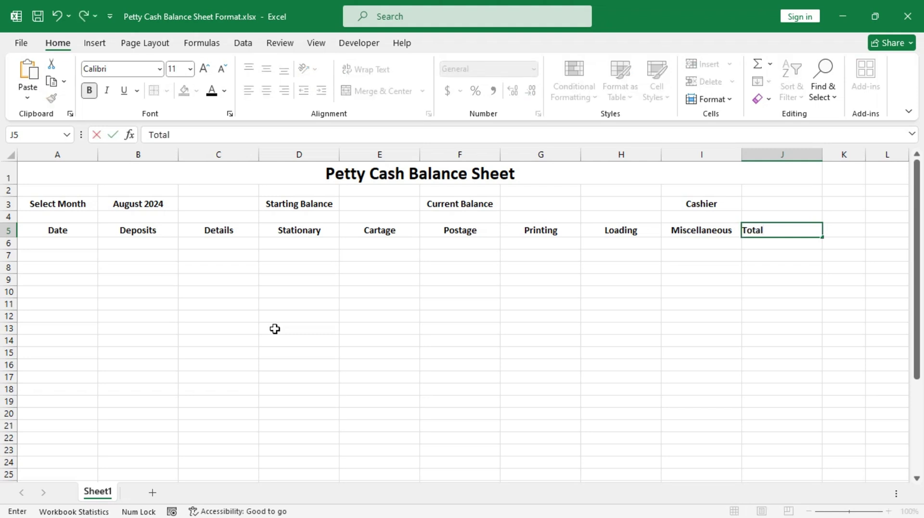
{"action": "key", "text": "Return"}
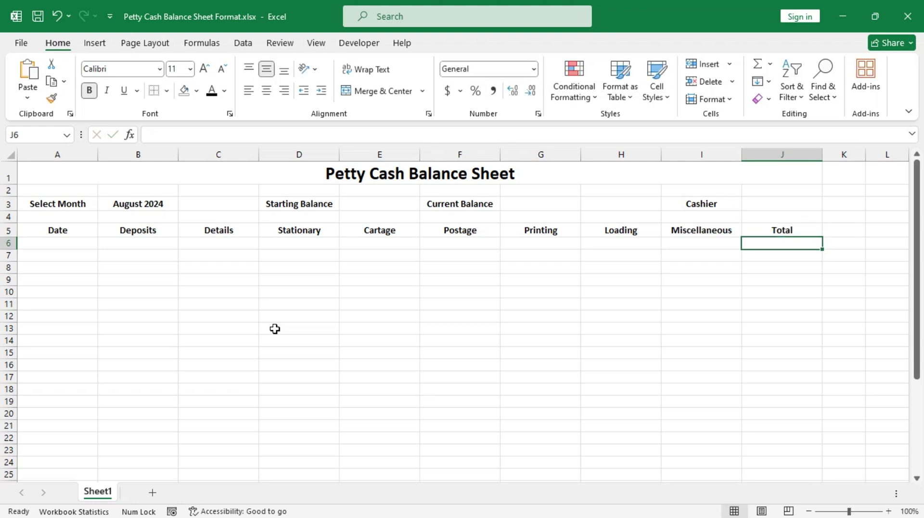
Link A6 to the selected month with the formula =B3 and apply the short date format to it
{"action": "left_click", "coordinate": [72, 245]}
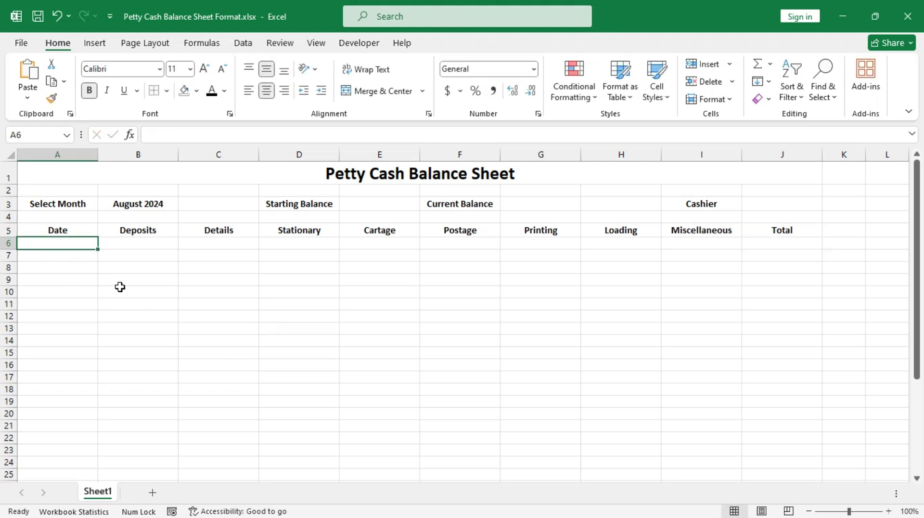
{"action": "type", "text": "="}
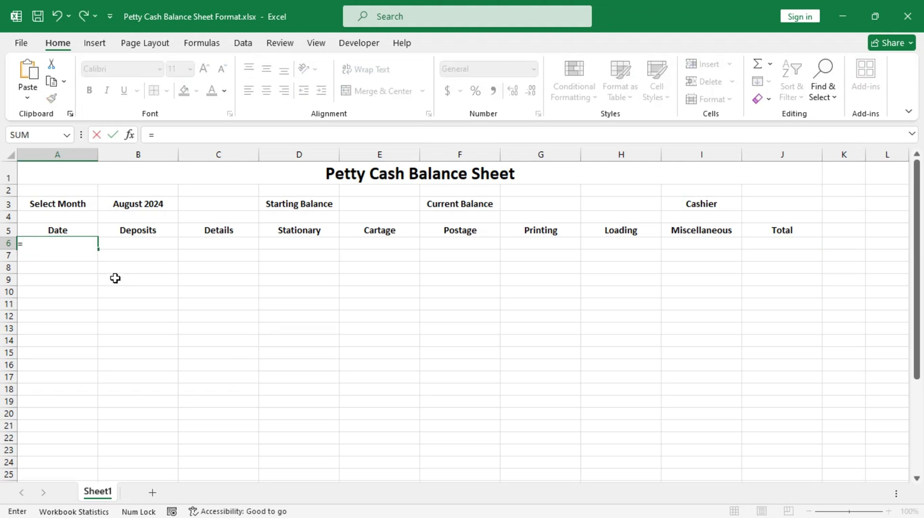
{"action": "left_click", "coordinate": [154, 204]}
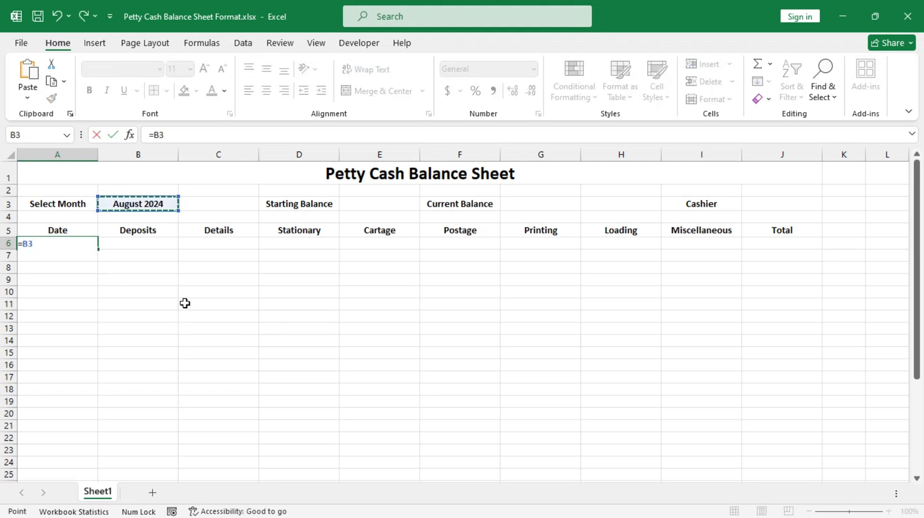
{"action": "key", "text": "Return"}
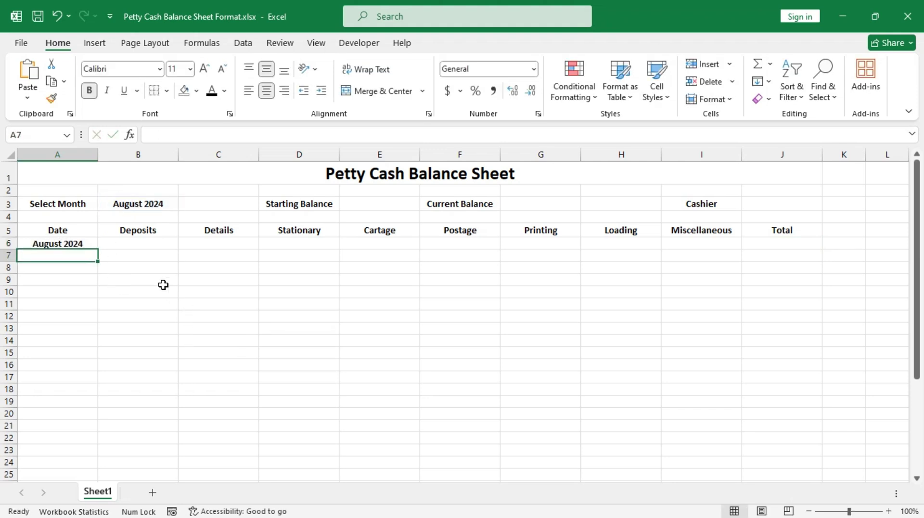
{"action": "left_click", "coordinate": [88, 242]}
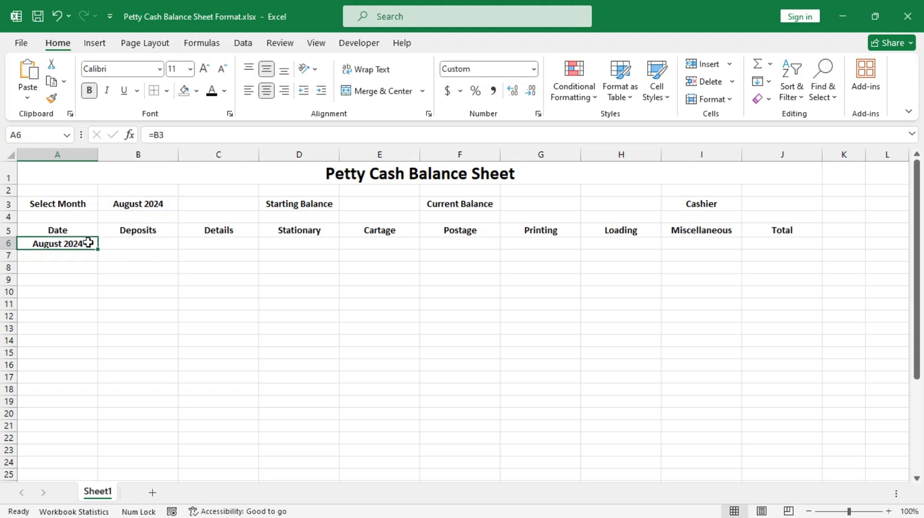
{"action": "left_click", "coordinate": [535, 69]}
{"action": "left_click", "coordinate": [508, 230]}
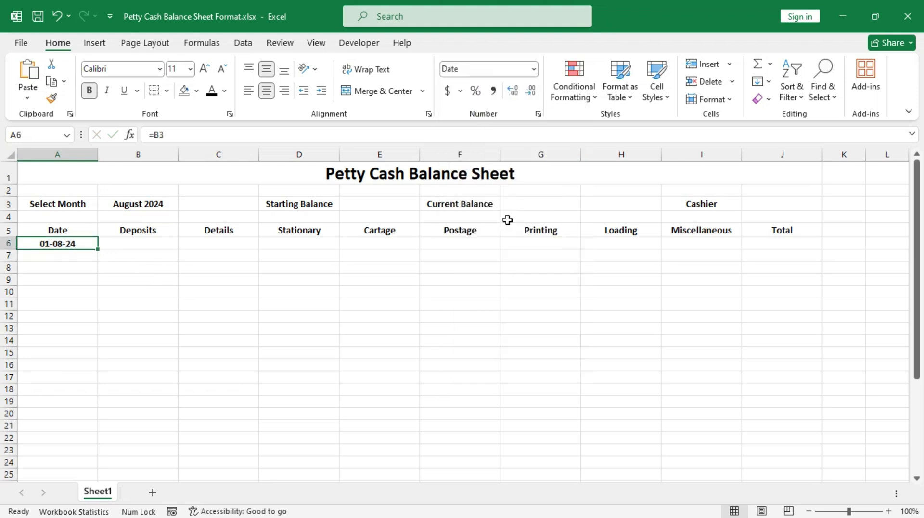
Start a formula in A7 with =IF(A6="","", and nest a second IF as its false case
{"action": "left_click", "coordinate": [82, 257]}
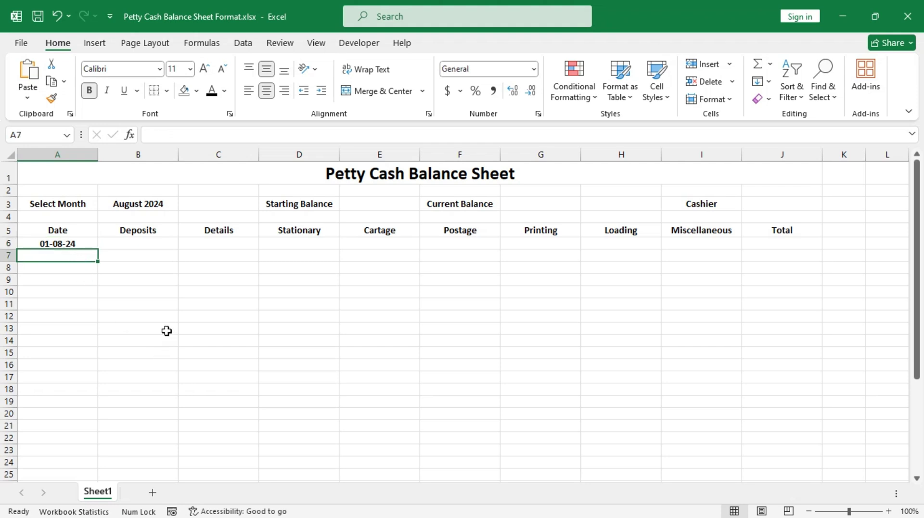
{"action": "type", "text": "="}
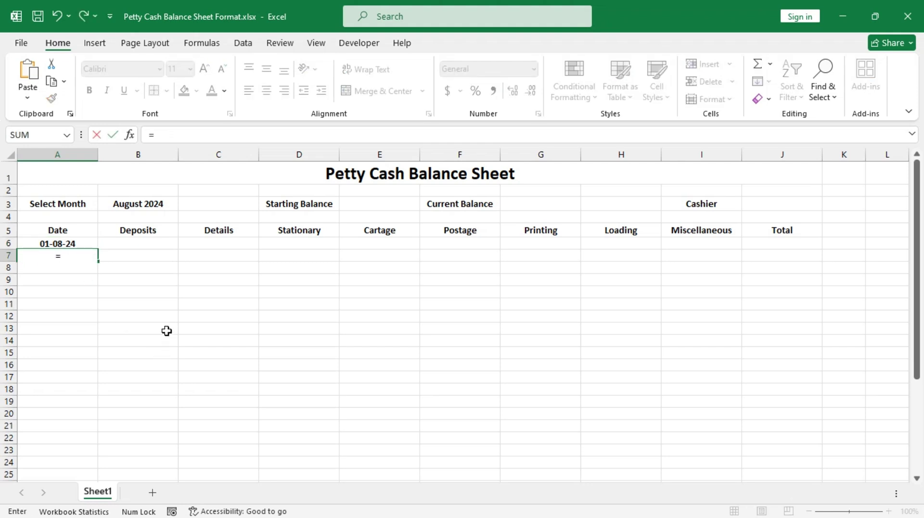
{"action": "type", "text": "if"}
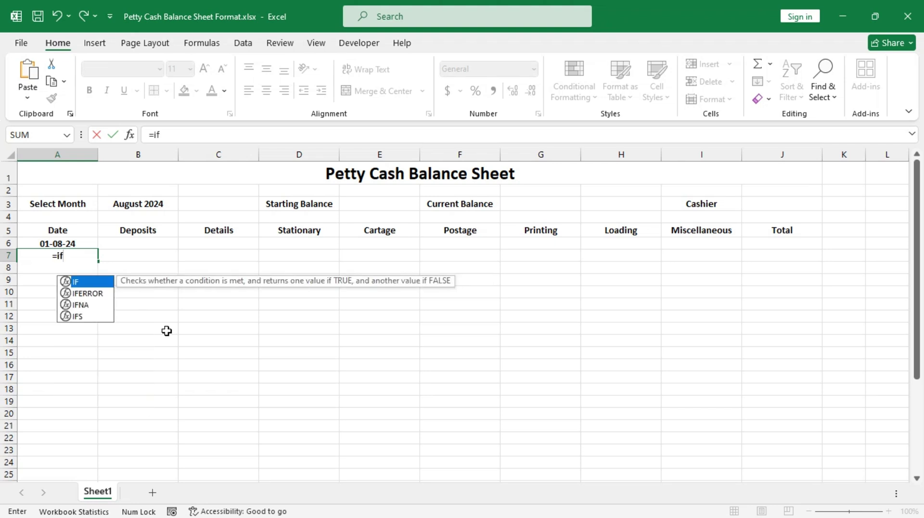
{"action": "key", "text": "Tab"}
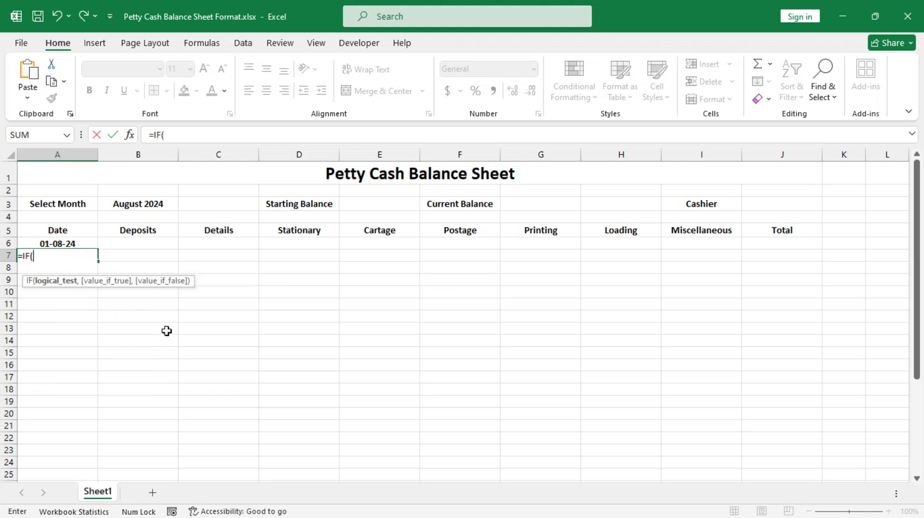
{"action": "left_click", "coordinate": [84, 241]}
{"action": "type", "text": "="}
{"action": "type", "text": "\"\","}
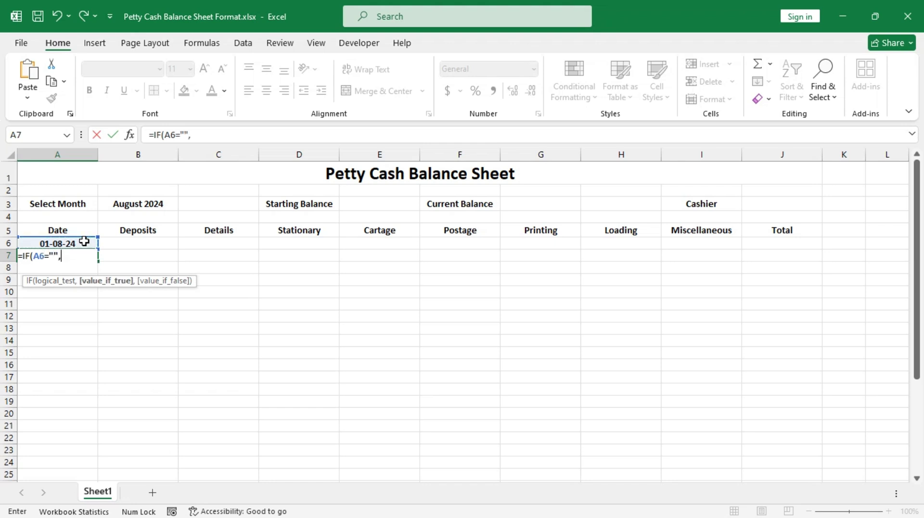
{"action": "type", "text": "\"\",if"}
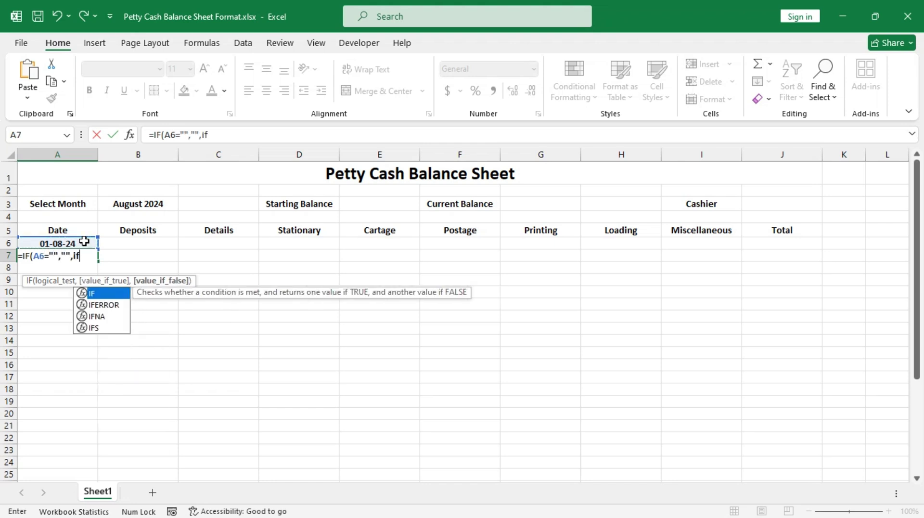
{"action": "key", "text": "Tab"}
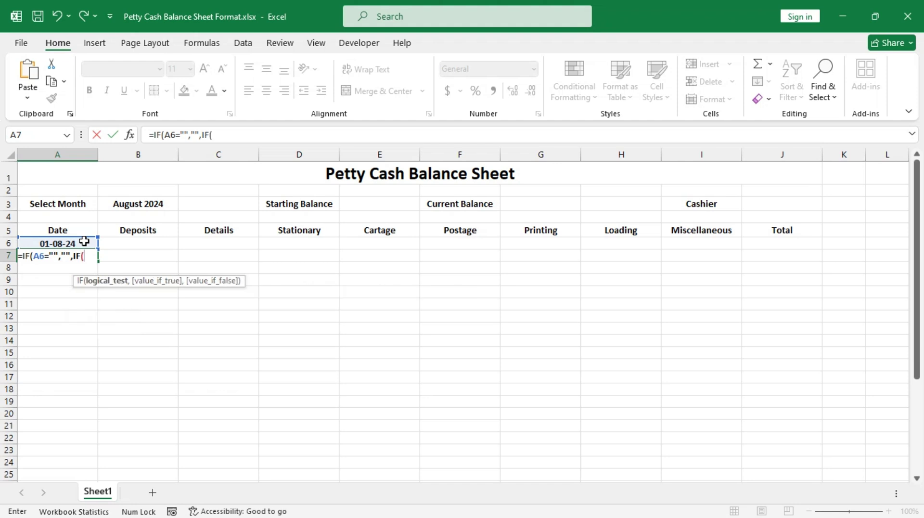
Fill in the nested IF in A7 with the test EOMONTH($B$3,0)>=A6+1, returning A6+1 when true and "" when false
{"action": "type", "text": "e"}
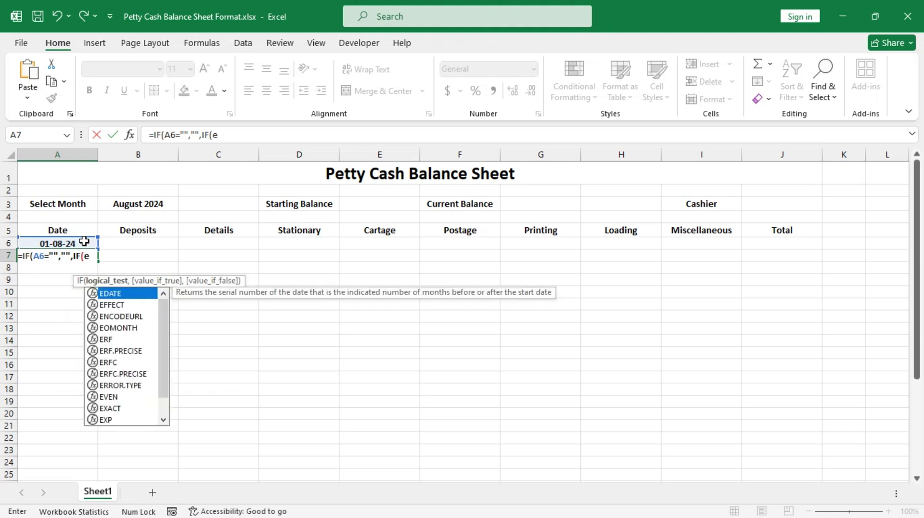
{"action": "type", "text": "o"}
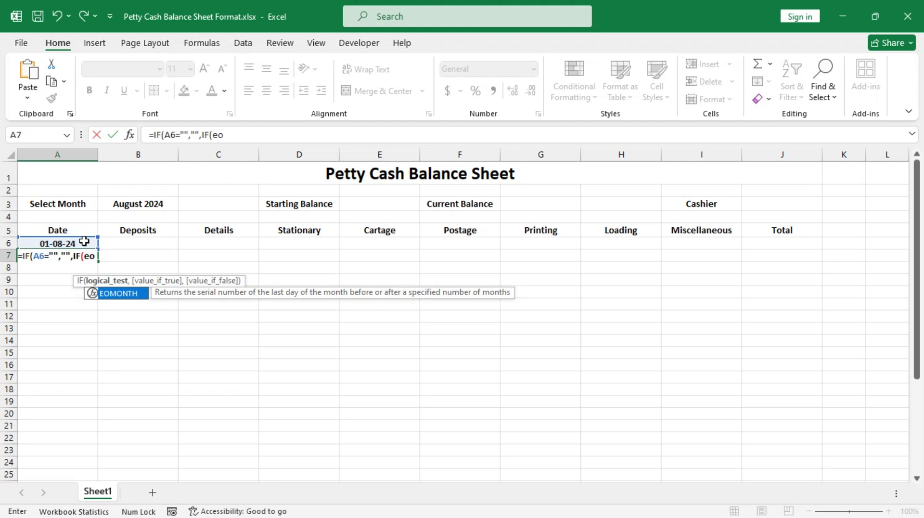
{"action": "key", "text": "Tab"}
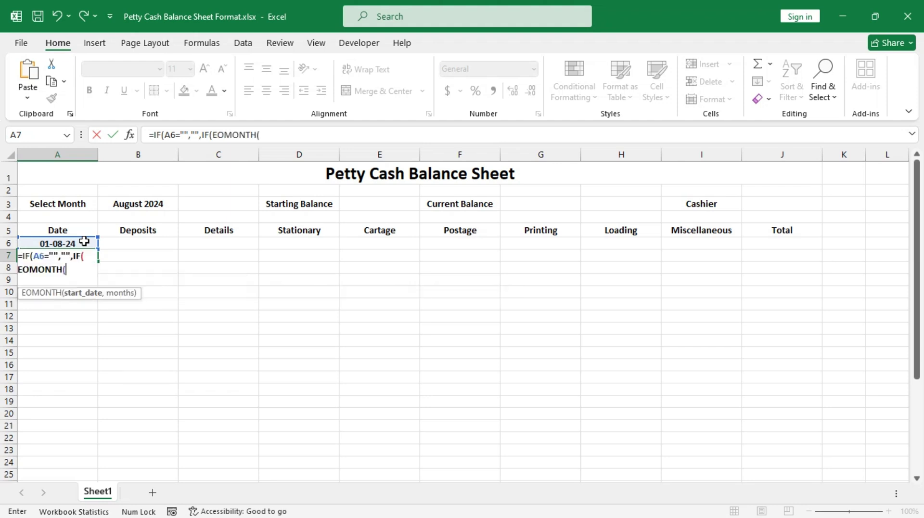
{"action": "left_click", "coordinate": [129, 203]}
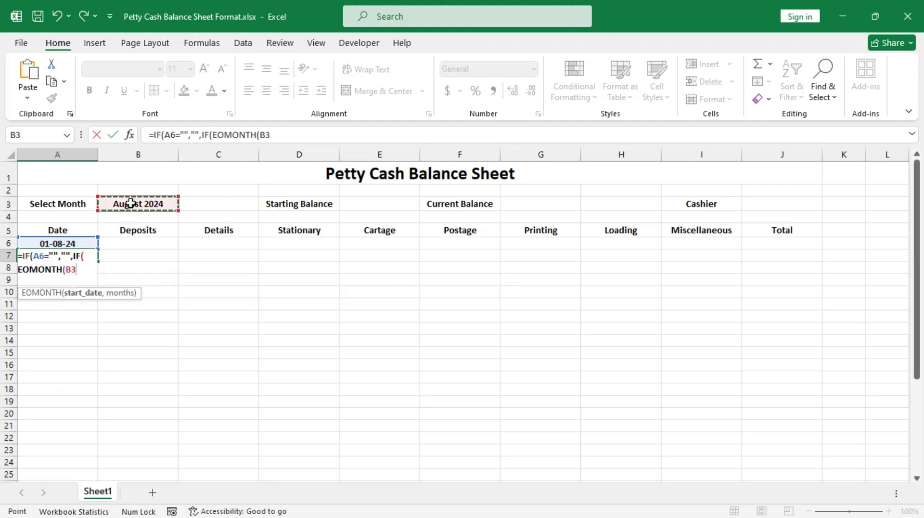
{"action": "key", "text": "F4"}
{"action": "type", "text": ",0)"}
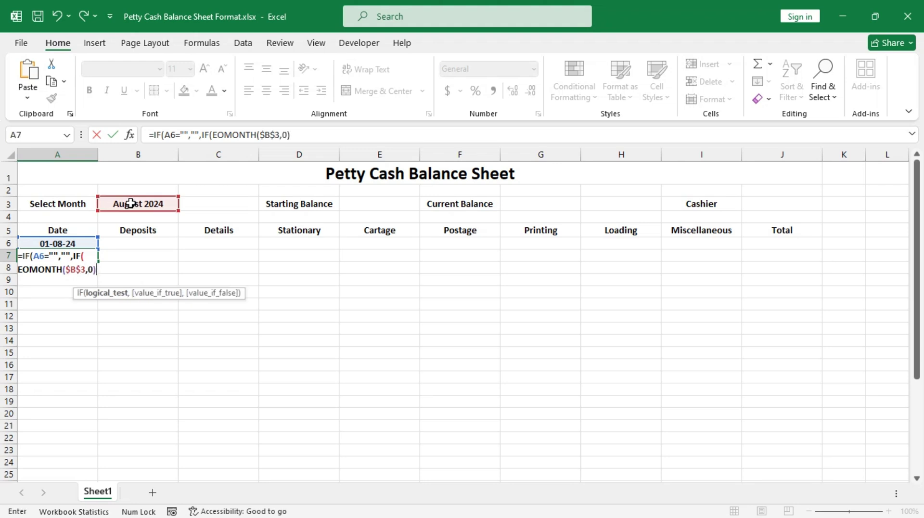
{"action": "type", "text": ">="}
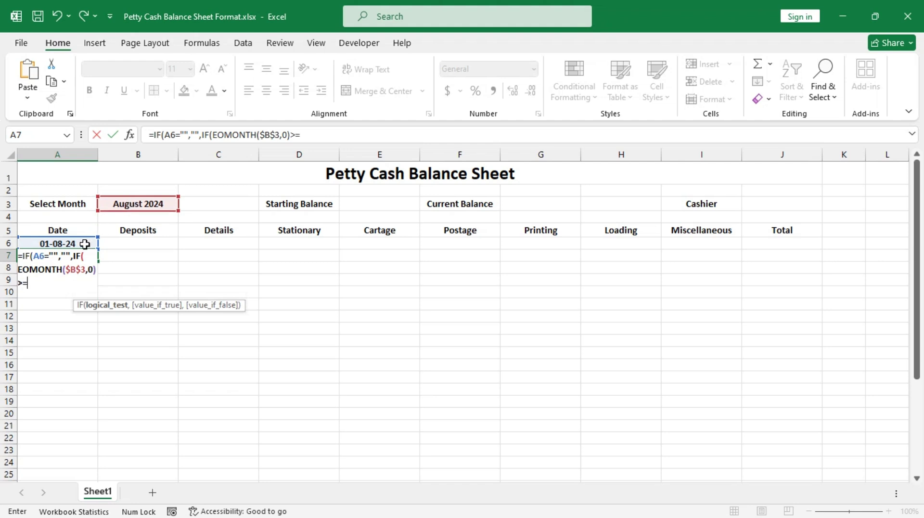
{"action": "left_click", "coordinate": [84, 244]}
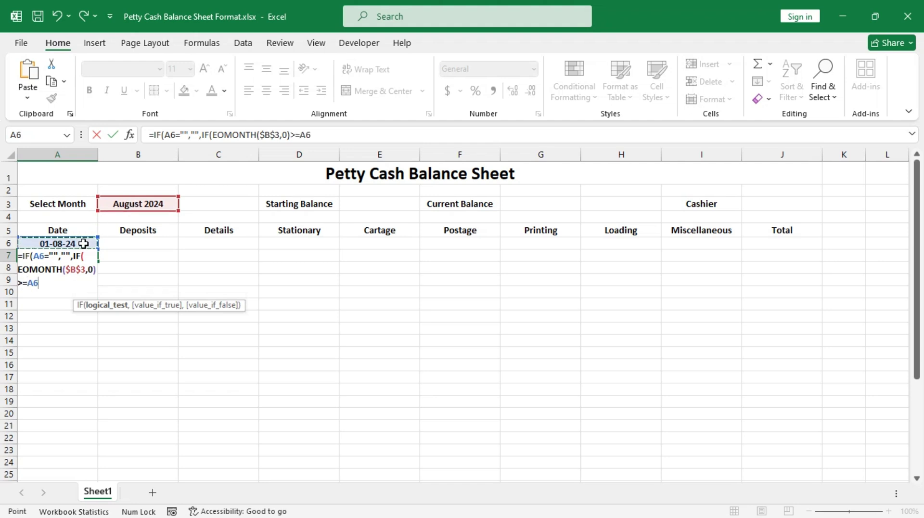
{"action": "type", "text": "+1,"}
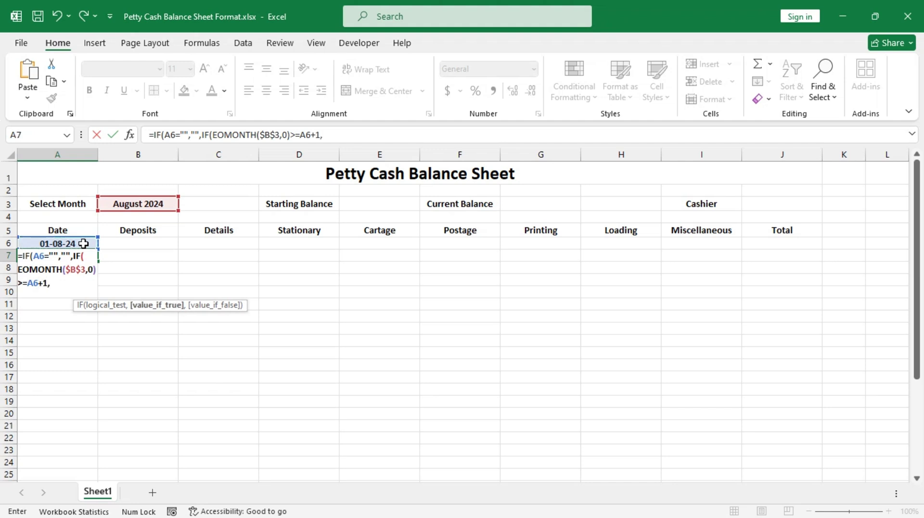
{"action": "left_click", "coordinate": [84, 244]}
{"action": "type", "text": "+1"}
{"action": "type", "text": ",\"\""}
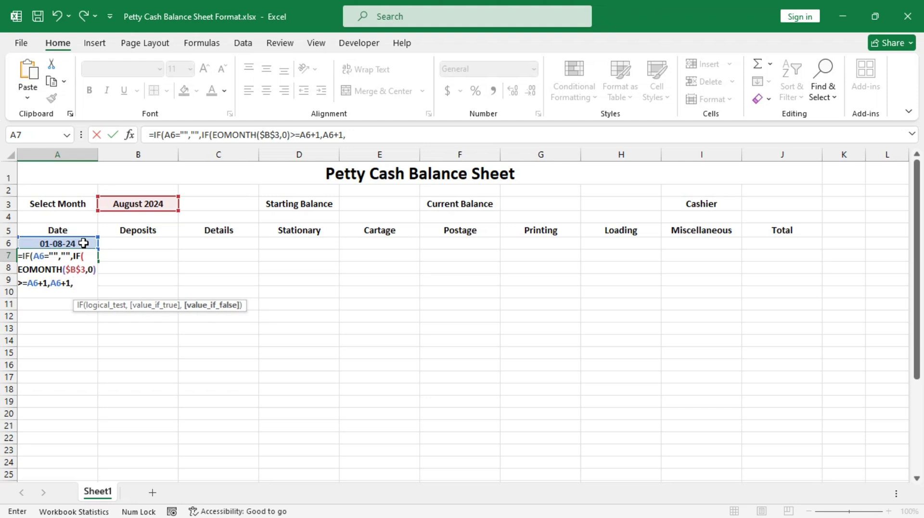
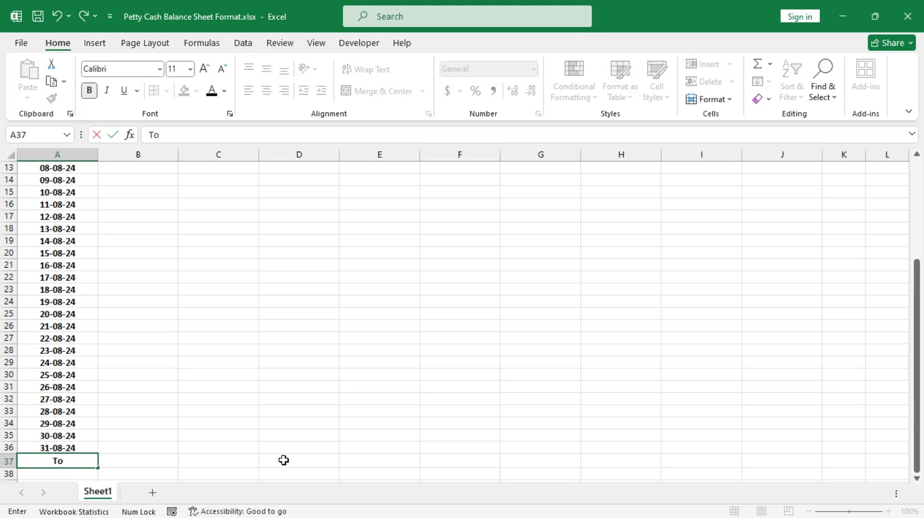
Enter the row label Total in A37 below the last date
{"action": "type", "text": "tal"}
{"action": "key", "text": "Tab"}
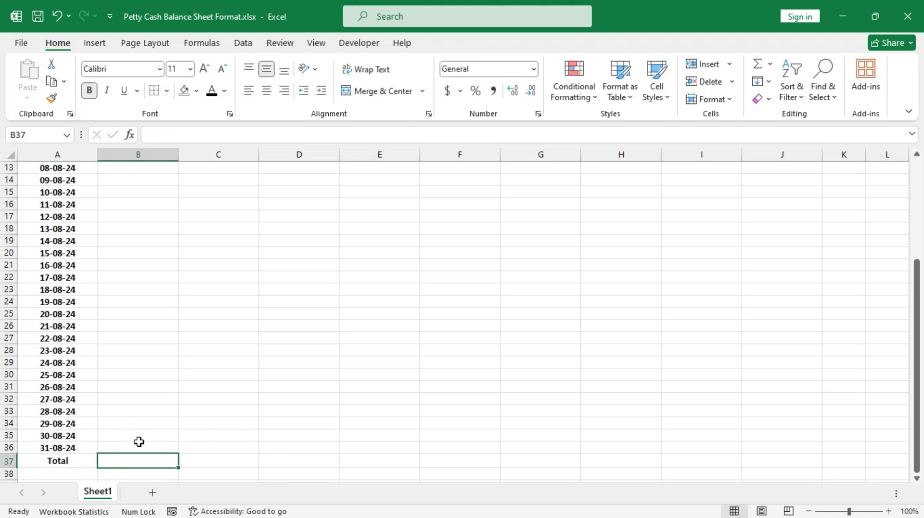
{"action": "scroll", "coordinate": [148, 360], "scroll_direction": "up", "scroll_amount": 4}
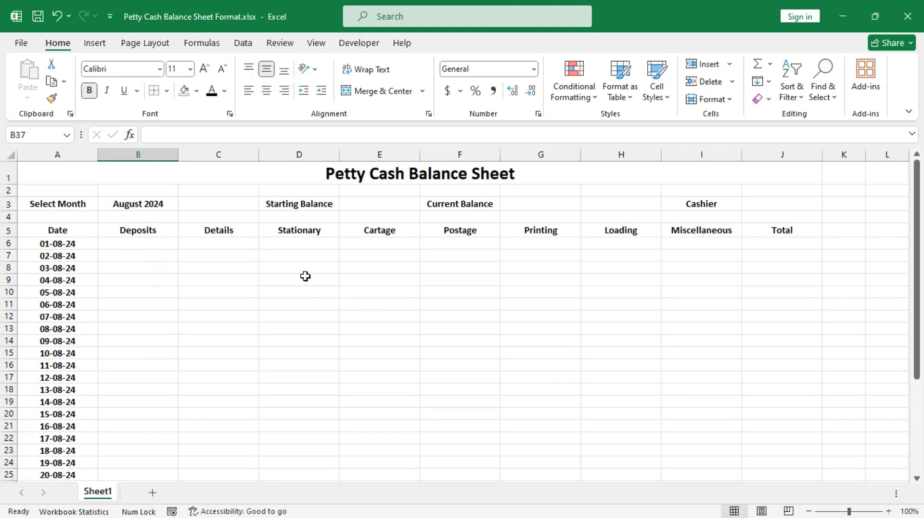
Fill E3, G3, B6:B37 and D6:J37 with 0 and apply the dollar Accounting format to them
{"action": "left_click", "coordinate": [373, 204]}
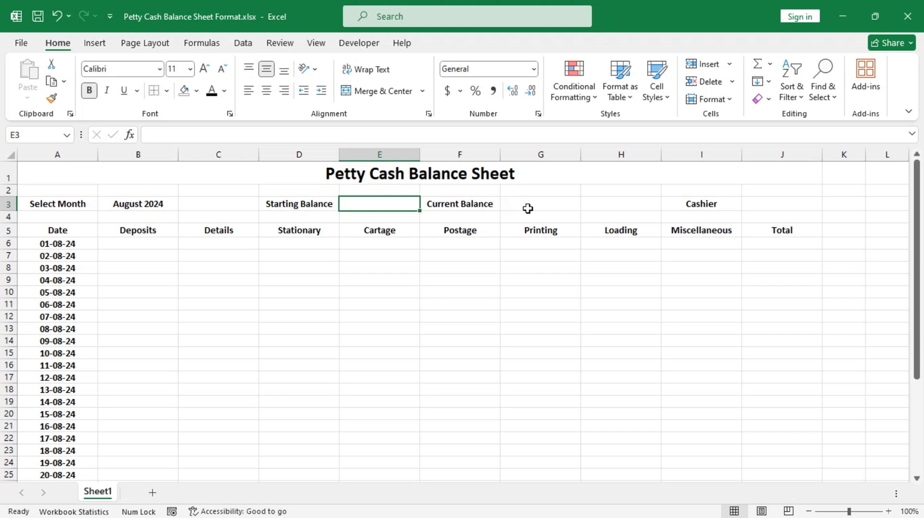
{"action": "key", "text": "F4"}
{"action": "left_click", "coordinate": [533, 202]}
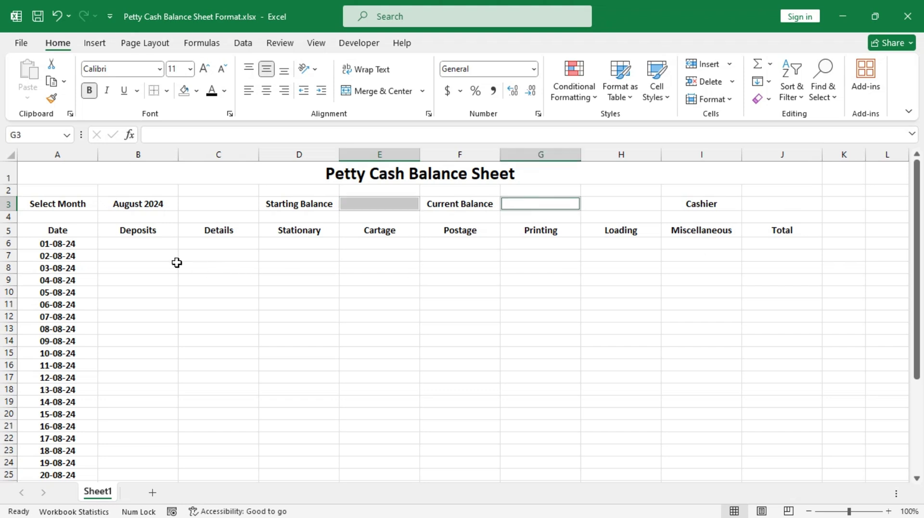
{"action": "left_click_drag", "start_coordinate": [152, 244], "coordinate": [151, 463]}
{"action": "scroll", "coordinate": [288, 295], "scroll_direction": "up", "scroll_amount": 4}
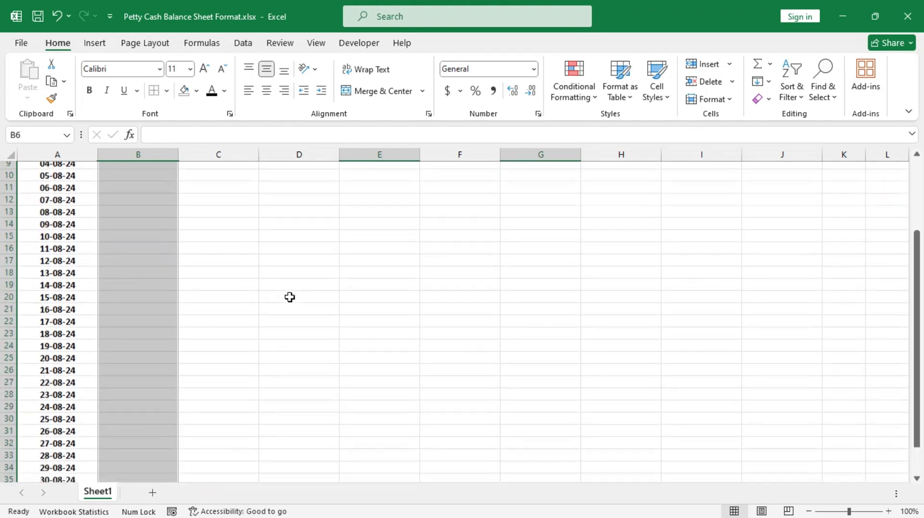
{"action": "left_click", "coordinate": [296, 244]}
{"action": "left_click_drag", "start_coordinate": [296, 244], "coordinate": [789, 457]}
{"action": "scroll", "coordinate": [533, 320], "scroll_direction": "up", "scroll_amount": 4}
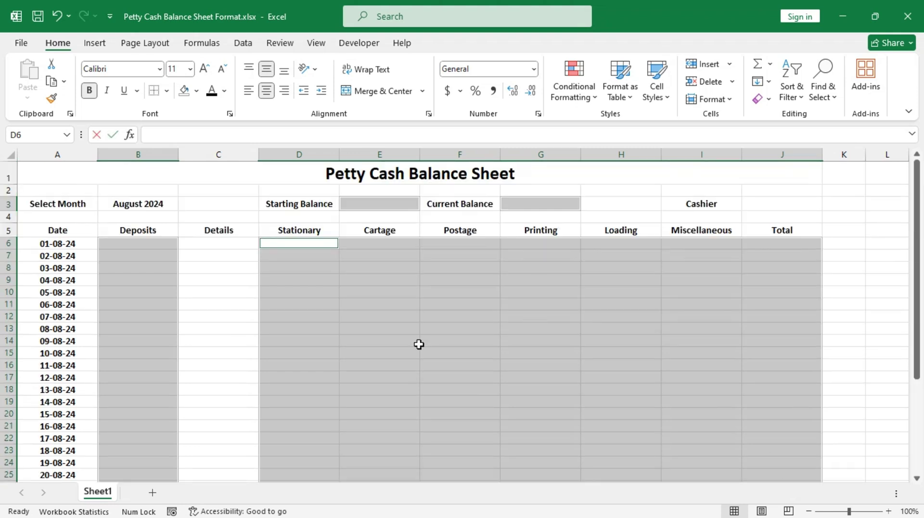
{"action": "type", "text": "0"}
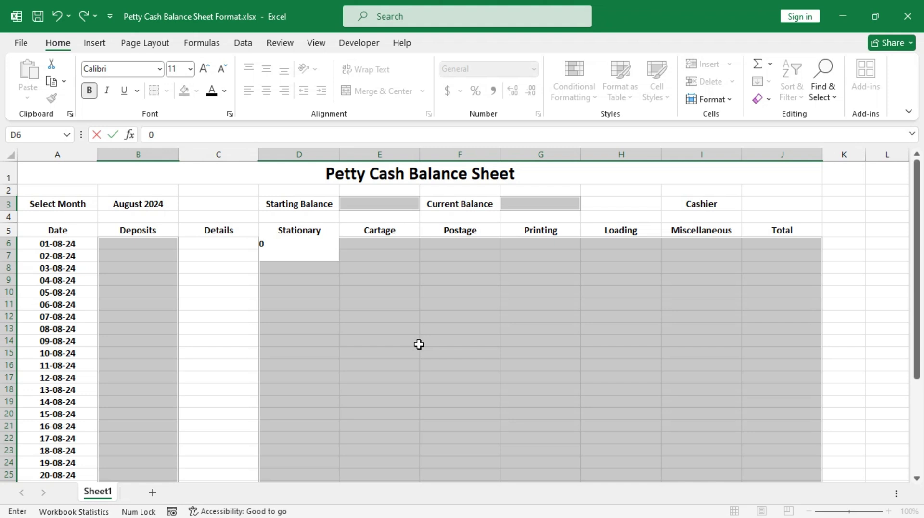
{"action": "key", "text": "ctrl+Return"}
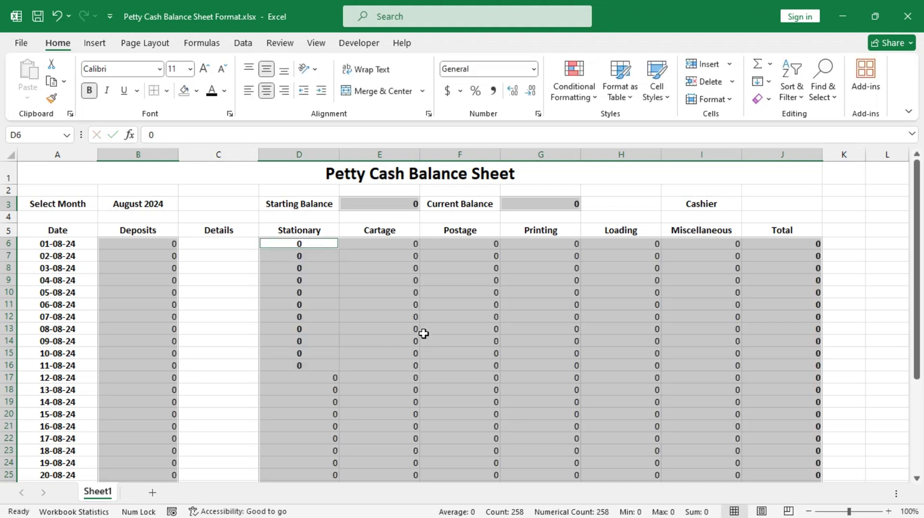
{"action": "left_click", "coordinate": [448, 96]}
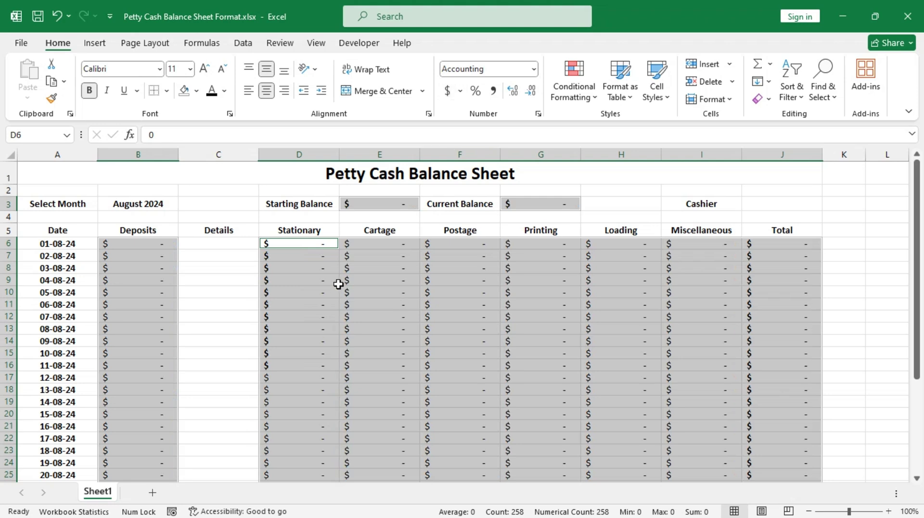
Enter a hyphen as the placeholder in C6, the first cell of the Details column
{"action": "left_click", "coordinate": [227, 242]}
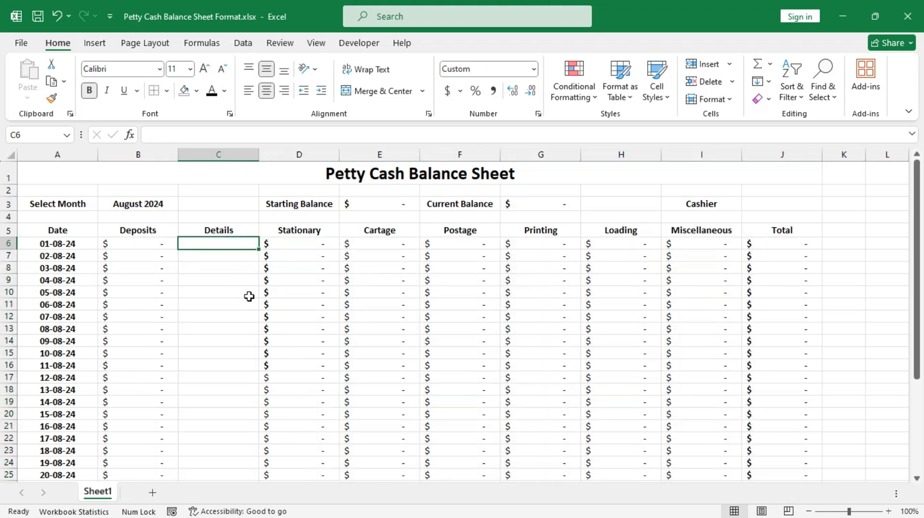
{"action": "type", "text": "-"}
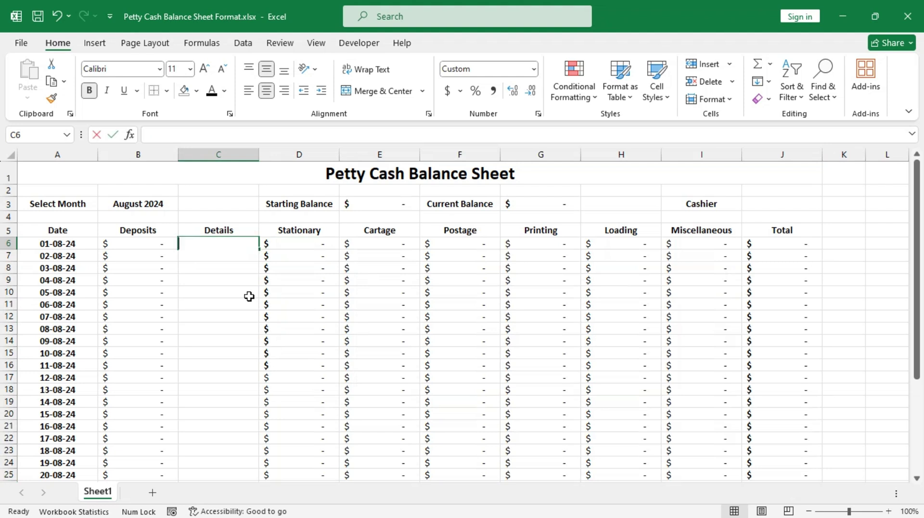
{"action": "left_click", "coordinate": [218, 268]}
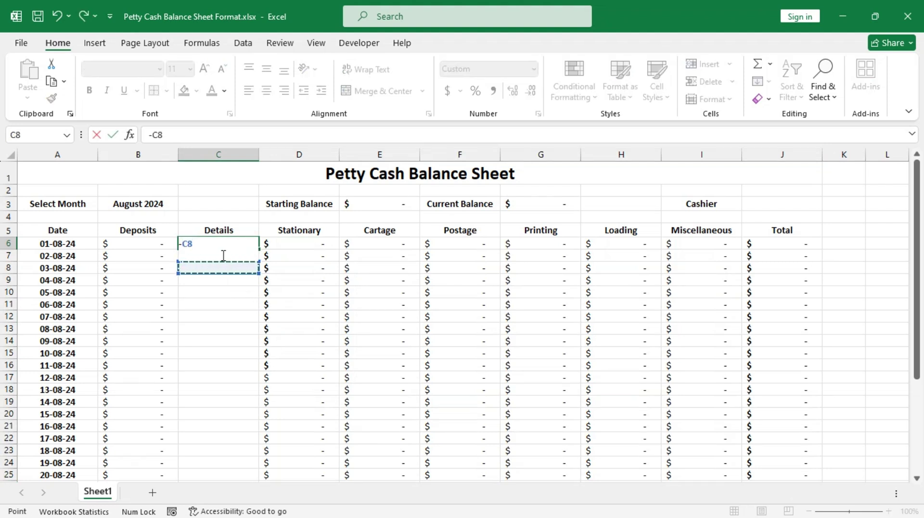
{"action": "key", "text": "Escape"}
{"action": "type", "text": "-"}
{"action": "key", "text": "Return"}
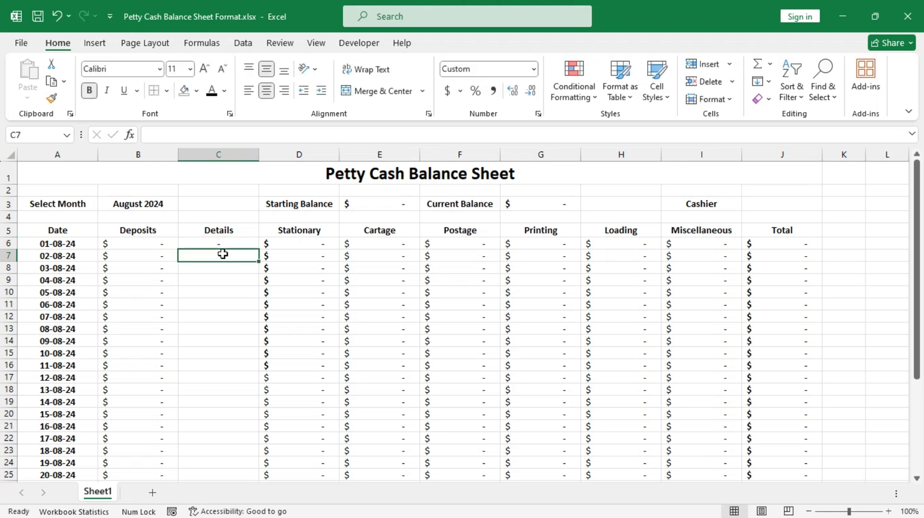
Fill the hyphen from C6 down the Details column through C37
{"action": "left_click", "coordinate": [247, 244]}
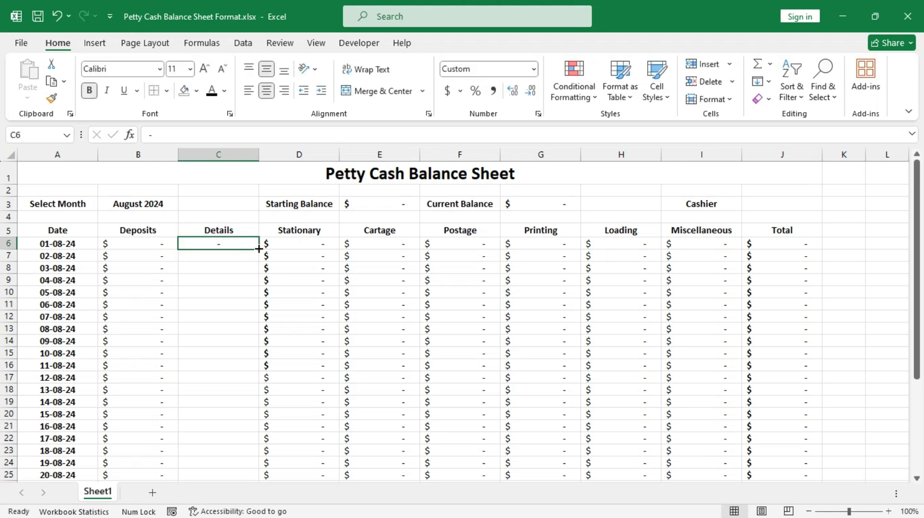
{"action": "double_click", "coordinate": [259, 248]}
{"action": "scroll", "coordinate": [259, 248], "scroll_direction": "down", "scroll_amount": 10}
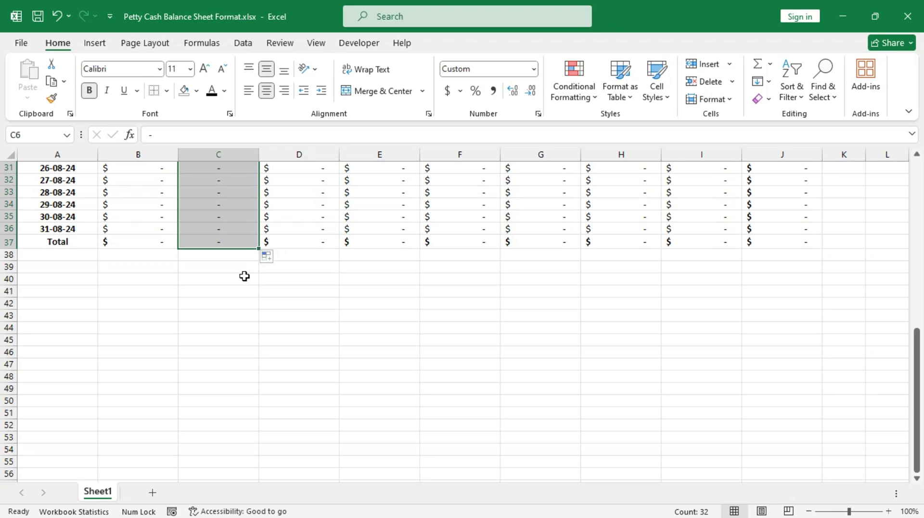
{"action": "scroll", "coordinate": [245, 276], "scroll_direction": "up", "scroll_amount": 10}
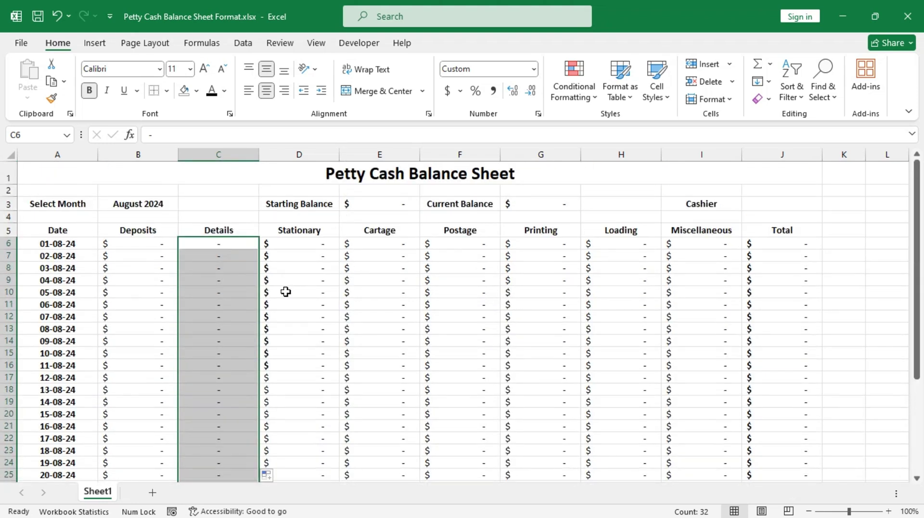
{"action": "scroll", "coordinate": [286, 292], "scroll_direction": "down", "scroll_amount": 7}
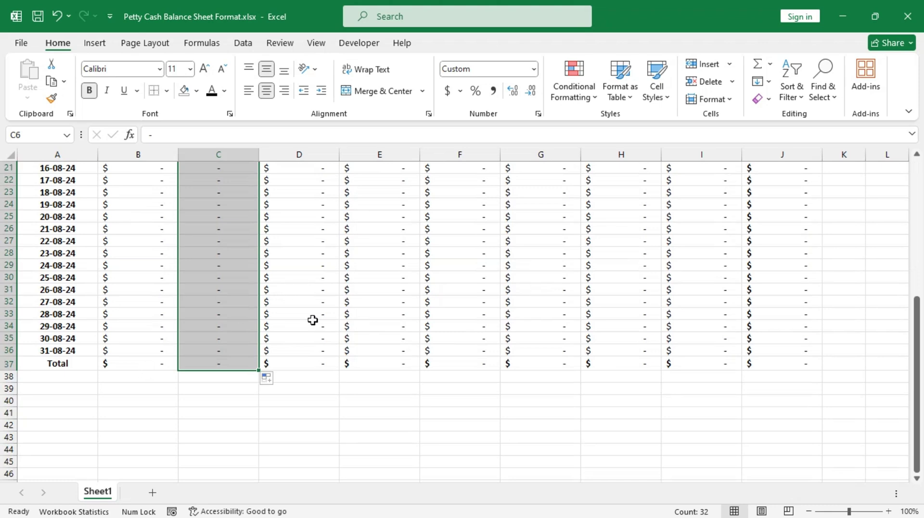
Enter the formula =SUM(D6:I6) in J6 to total the first date's expenses
{"action": "scroll", "coordinate": [313, 319], "scroll_direction": "up", "scroll_amount": 7}
{"action": "left_click", "coordinate": [780, 242]}
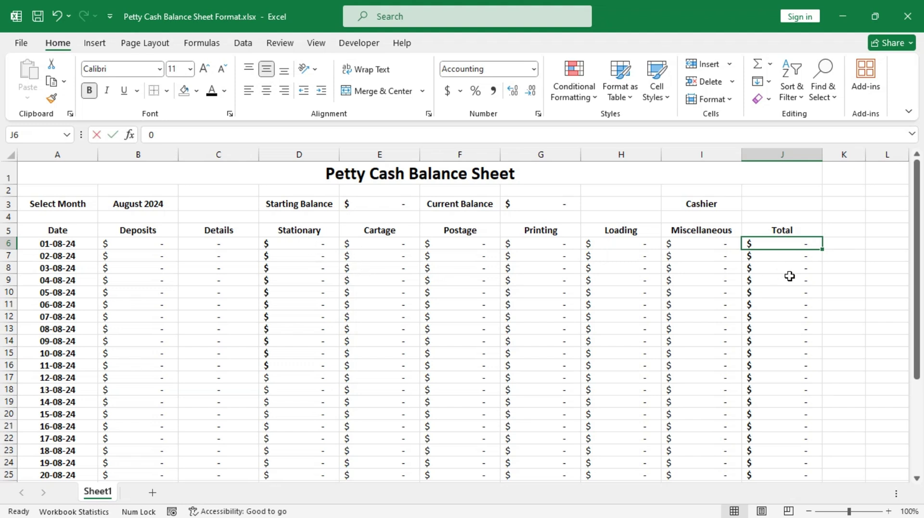
{"action": "type", "text": "=sum"}
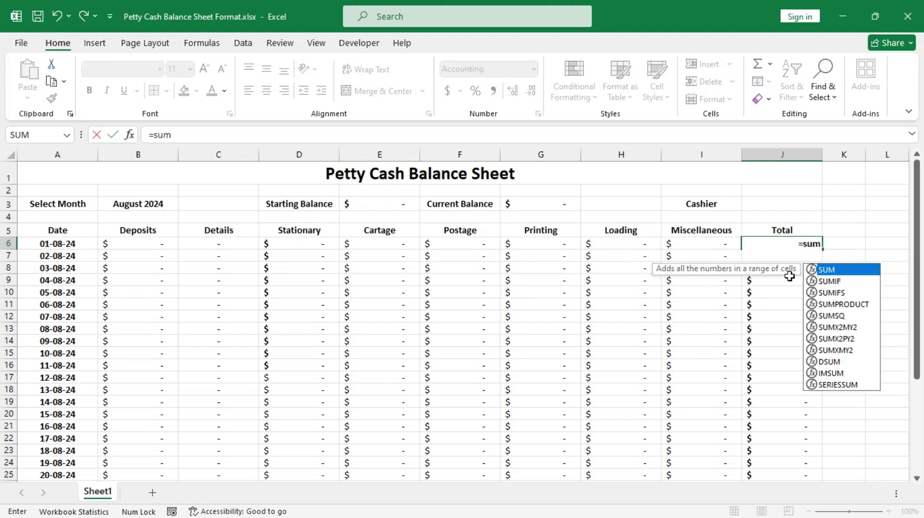
{"action": "key", "text": "Tab"}
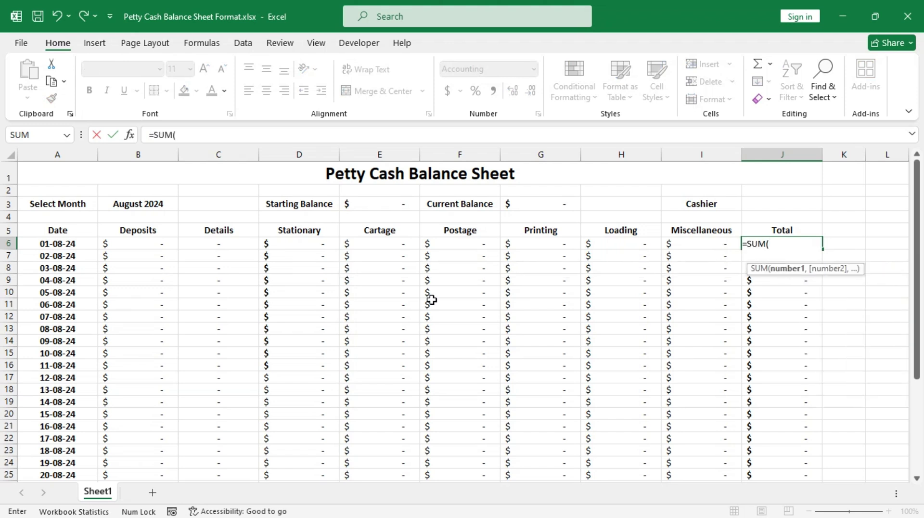
{"action": "left_click", "coordinate": [333, 242]}
{"action": "left_click_drag", "start_coordinate": [333, 242], "coordinate": [682, 241]}
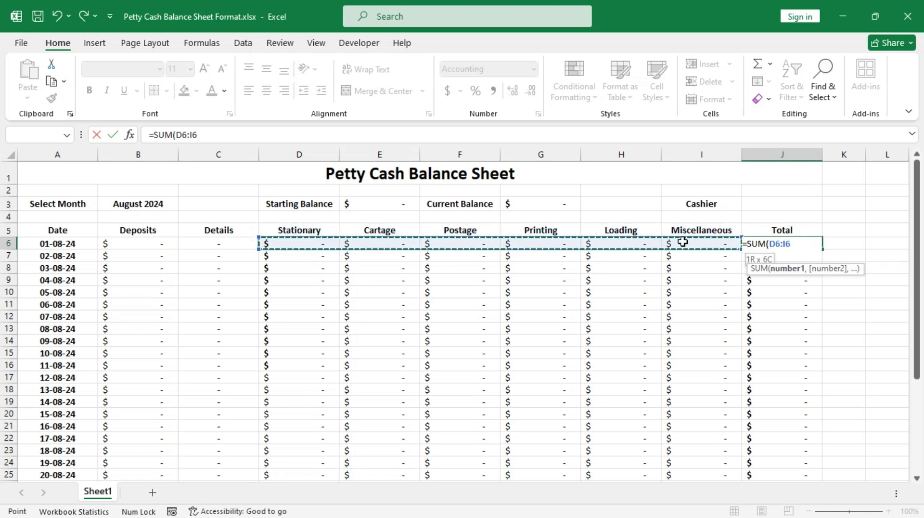
{"action": "key", "text": "Return"}
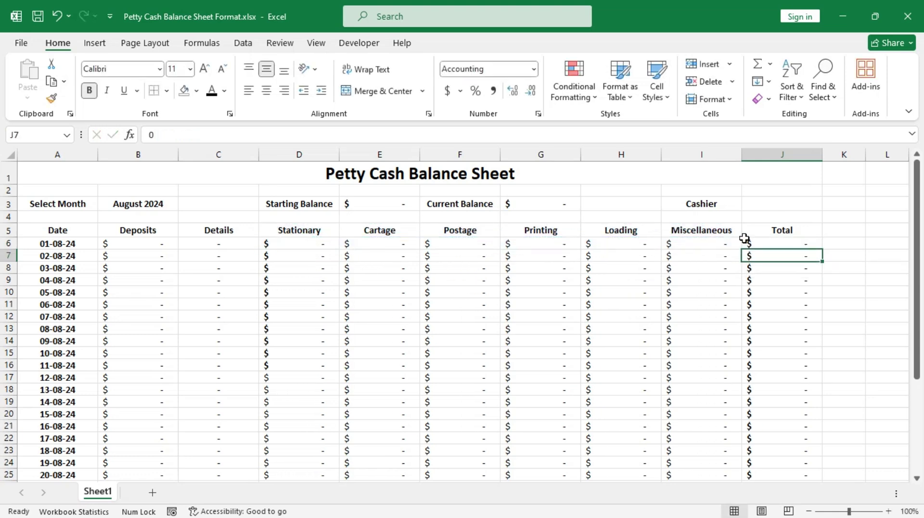
Fill the row total formula from J6 down the Total column through J37
{"action": "left_click", "coordinate": [794, 248]}
{"action": "double_click", "coordinate": [824, 250]}
{"action": "scroll", "coordinate": [868, 274], "scroll_direction": "down", "scroll_amount": 10}
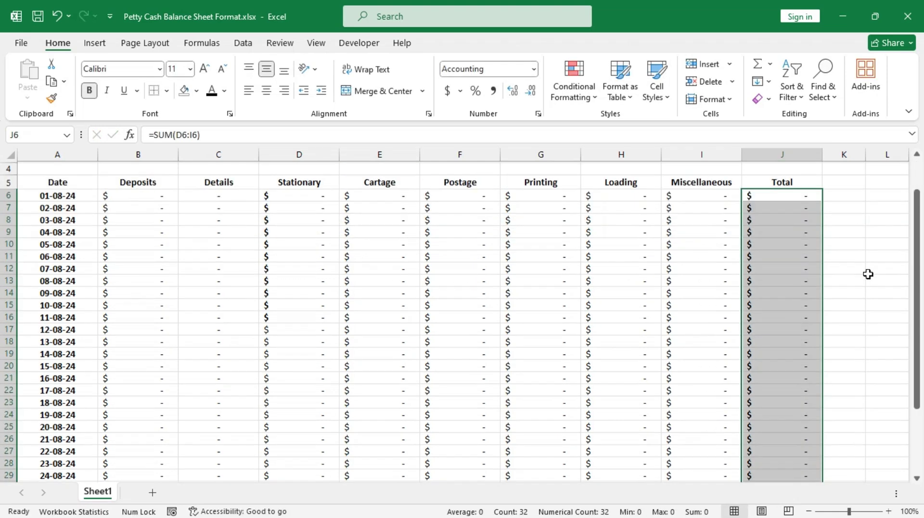
{"action": "scroll", "coordinate": [855, 275], "scroll_direction": "up", "scroll_amount": 10}
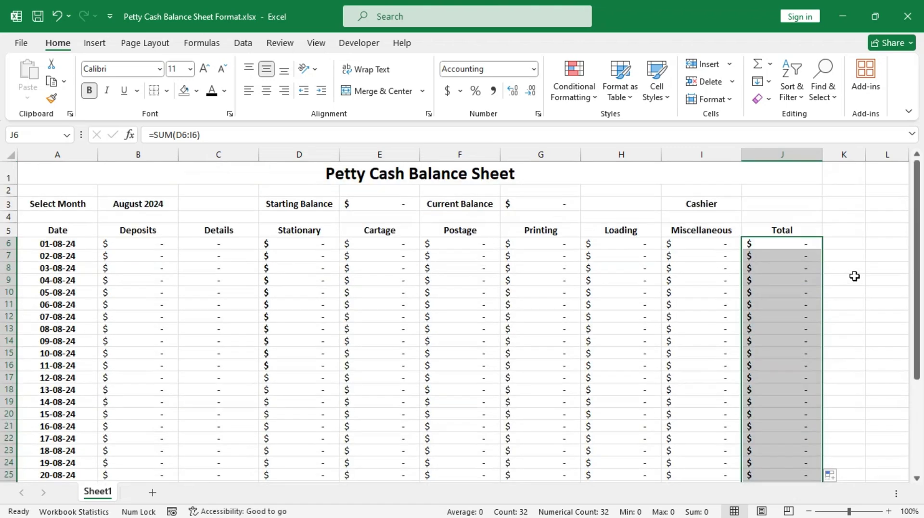
Replace the formula in J37 with =SUM(J6:J36) to total the Total column
{"action": "scroll", "coordinate": [853, 277], "scroll_direction": "down", "scroll_amount": 7}
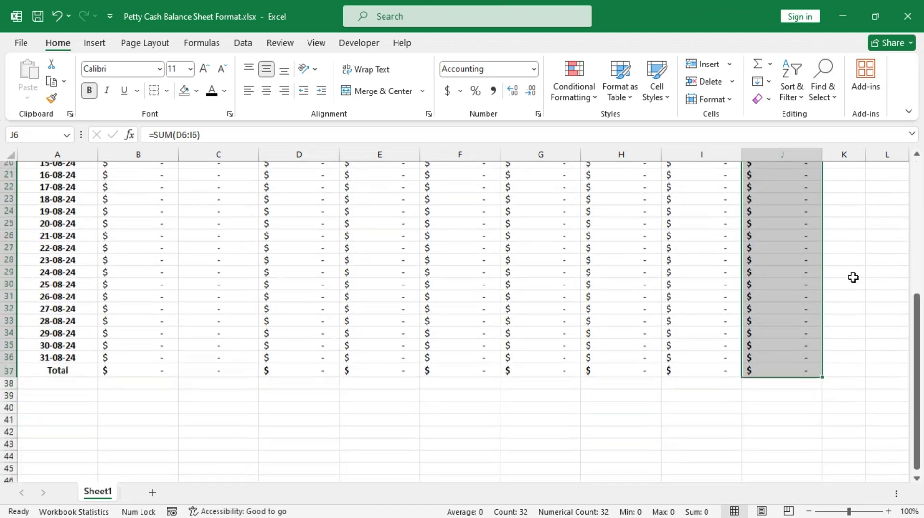
{"action": "left_click", "coordinate": [773, 363]}
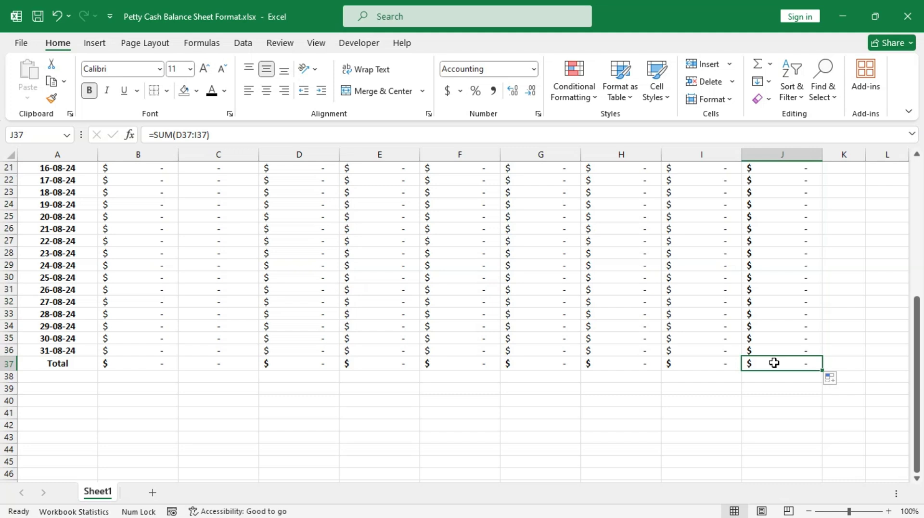
{"action": "type", "text": "=sum"}
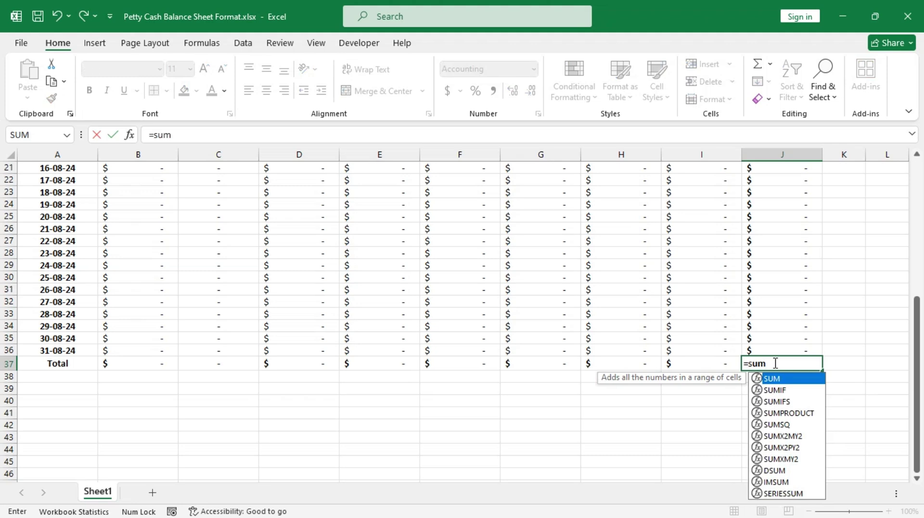
{"action": "key", "text": "Tab"}
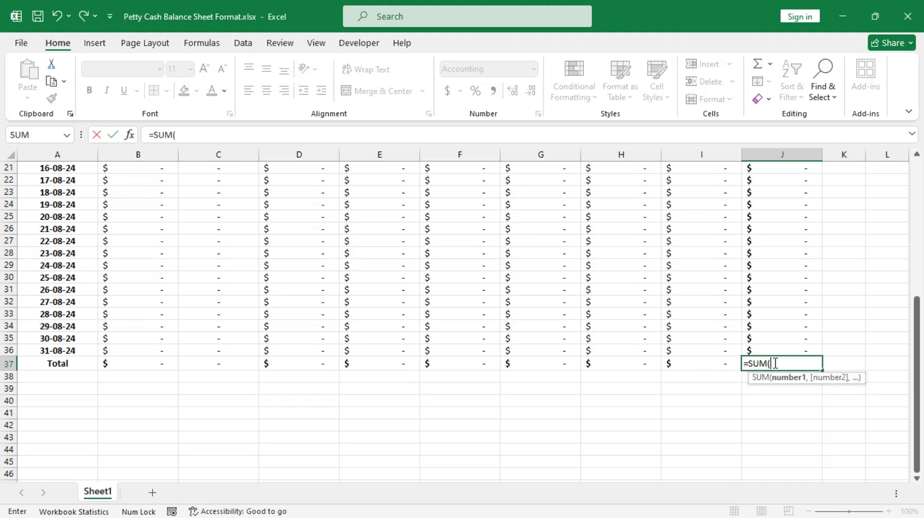
{"action": "scroll", "coordinate": [773, 362], "scroll_direction": "up", "scroll_amount": 7}
{"action": "left_click_drag", "start_coordinate": [763, 241], "coordinate": [774, 448]}
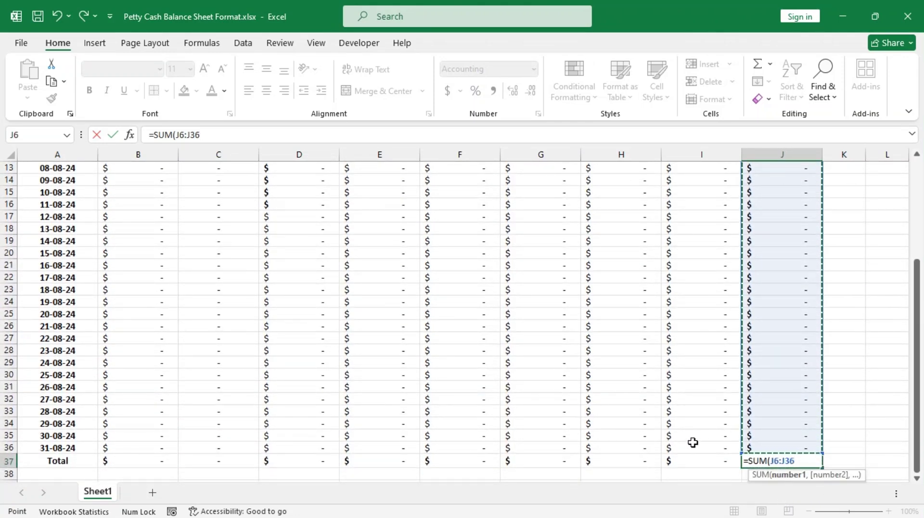
{"action": "key", "text": "ctrl+Return"}
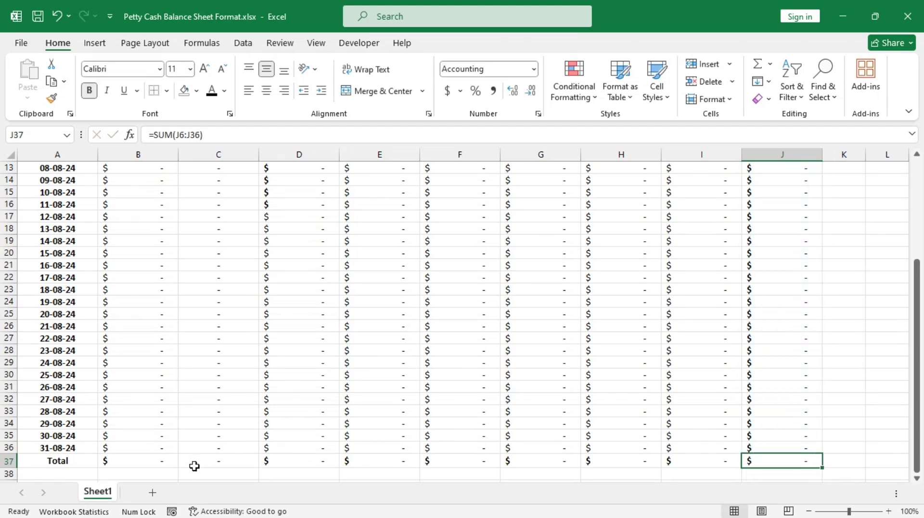
Replace the 0 in B37 with a SUM formula that adds up the daily Deposits from B6 down
{"action": "scroll", "coordinate": [195, 464], "scroll_direction": "up", "scroll_amount": 4}
{"action": "scroll", "coordinate": [210, 421], "scroll_direction": "down", "scroll_amount": 7}
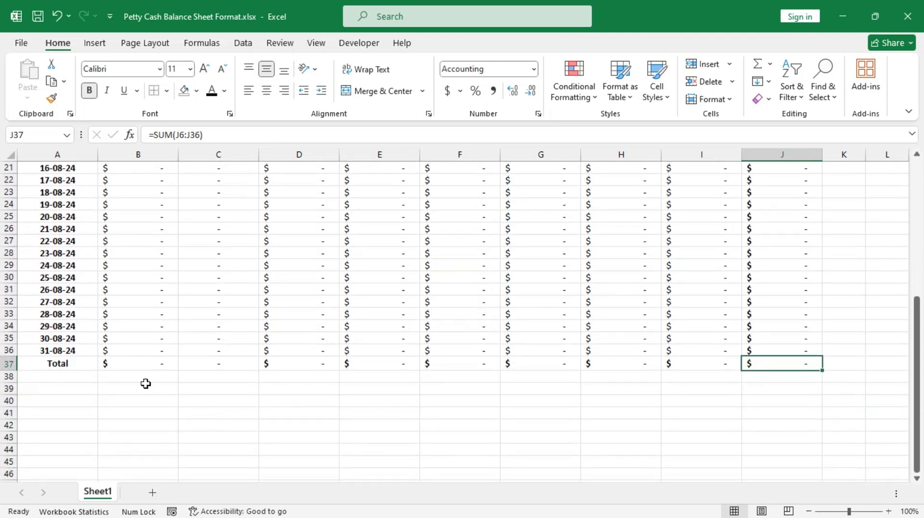
{"action": "left_click", "coordinate": [145, 363]}
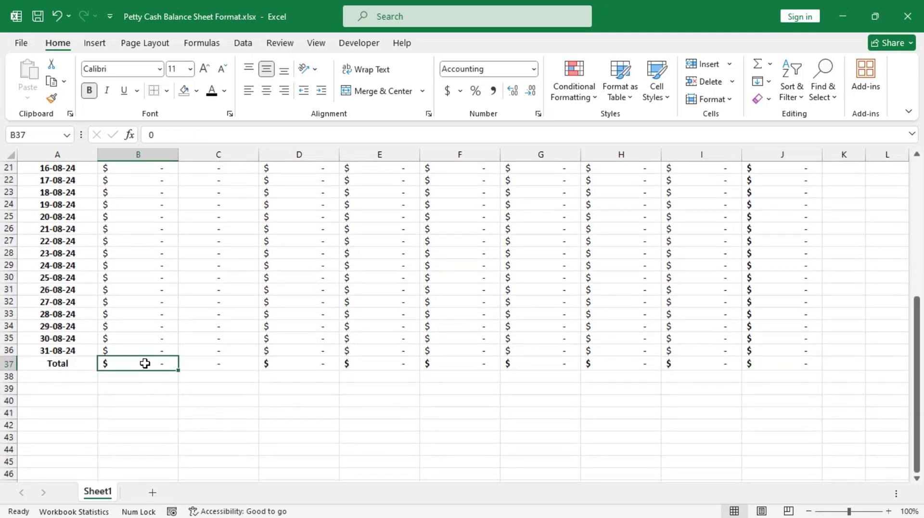
{"action": "double_click", "coordinate": [145, 364]}
{"action": "key", "text": "BackSpace"}
{"action": "type", "text": "=sum"}
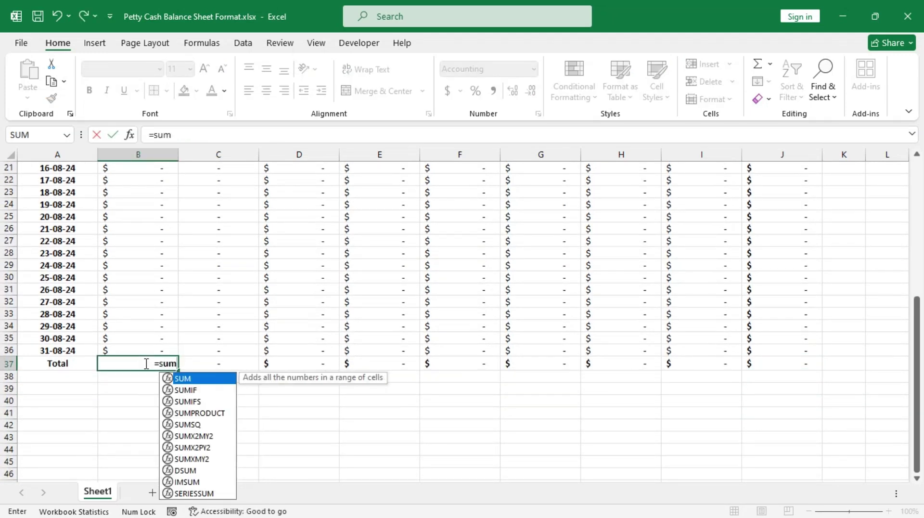
{"action": "key", "text": "Tab"}
{"action": "scroll", "coordinate": [146, 364], "scroll_direction": "up", "scroll_amount": 7}
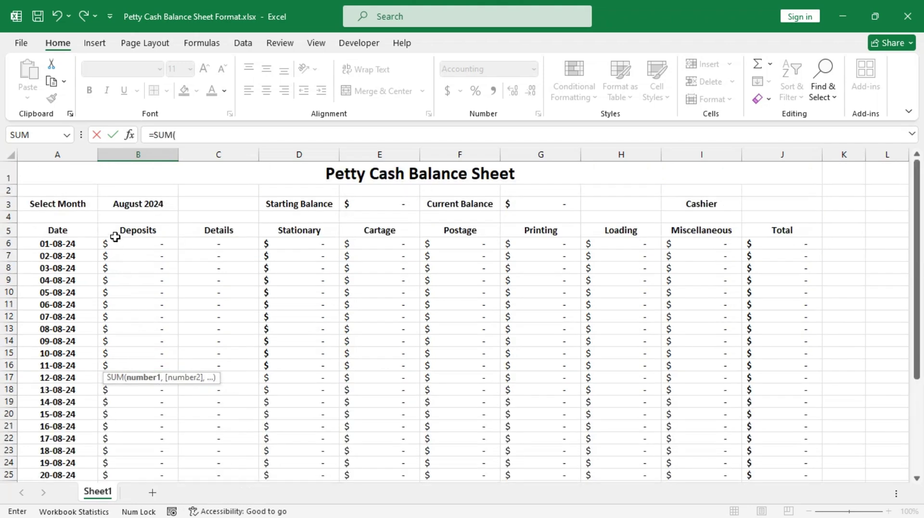
{"action": "left_click", "coordinate": [115, 243]}
{"action": "left_click_drag", "start_coordinate": [115, 244], "coordinate": [135, 442]}
{"action": "key", "text": "Return"}
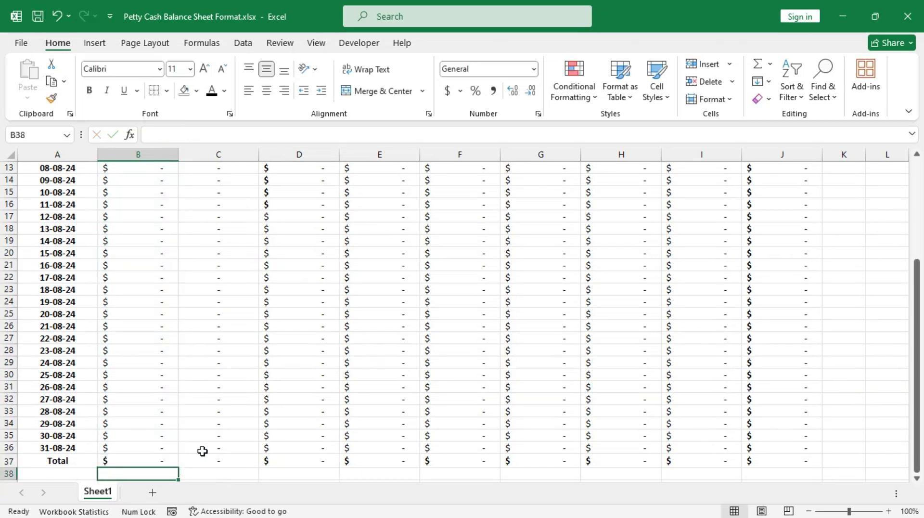
Enter the formula =SUM(D6:D36) in D37 and fill it across the Total row through I37
{"action": "left_click", "coordinate": [288, 460]}
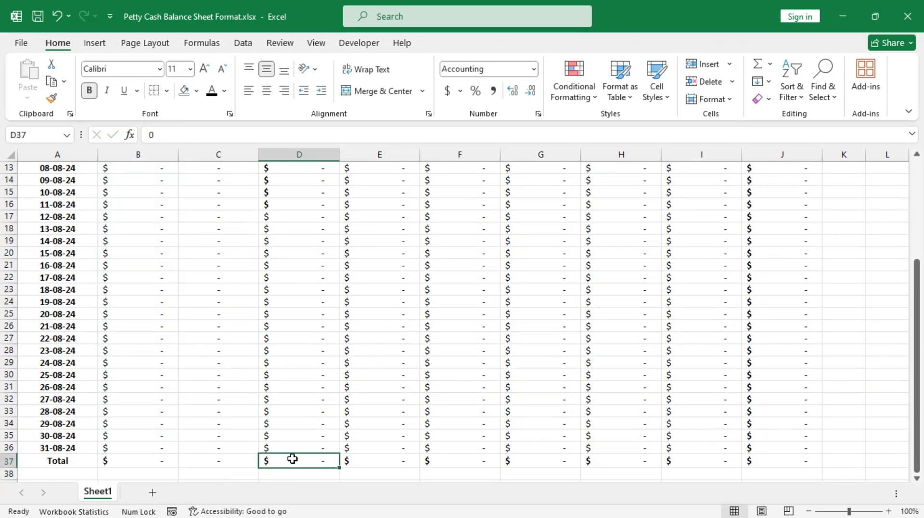
{"action": "type", "text": "=sum"}
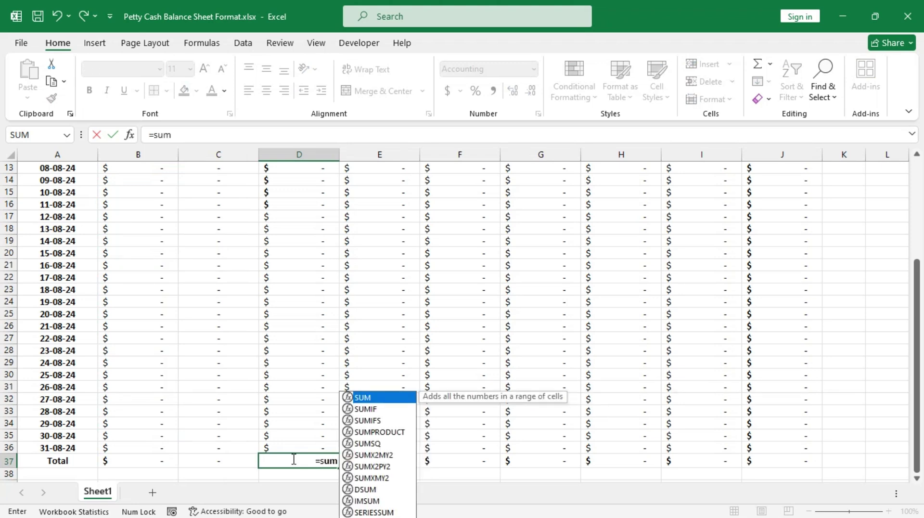
{"action": "key", "text": "Tab"}
{"action": "scroll", "coordinate": [297, 335], "scroll_direction": "up", "scroll_amount": 5}
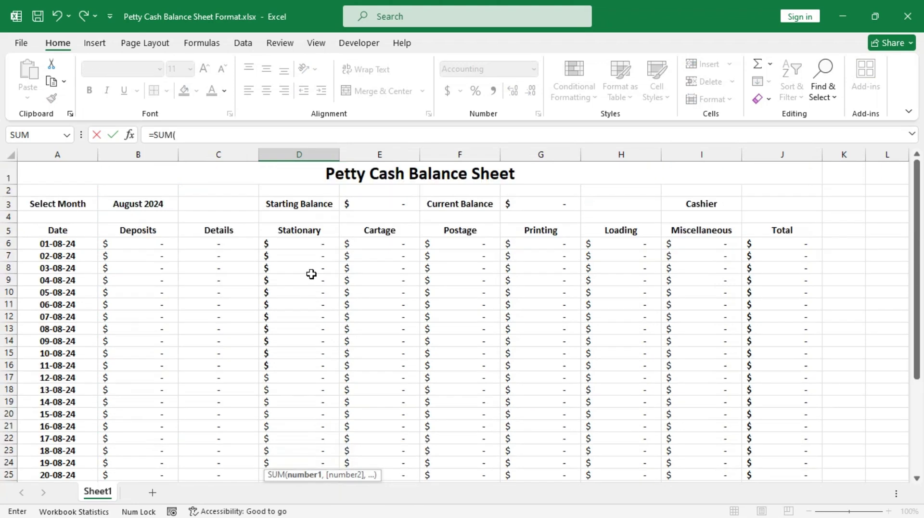
{"action": "left_click_drag", "start_coordinate": [293, 241], "coordinate": [300, 433]}
{"action": "key", "text": "Return"}
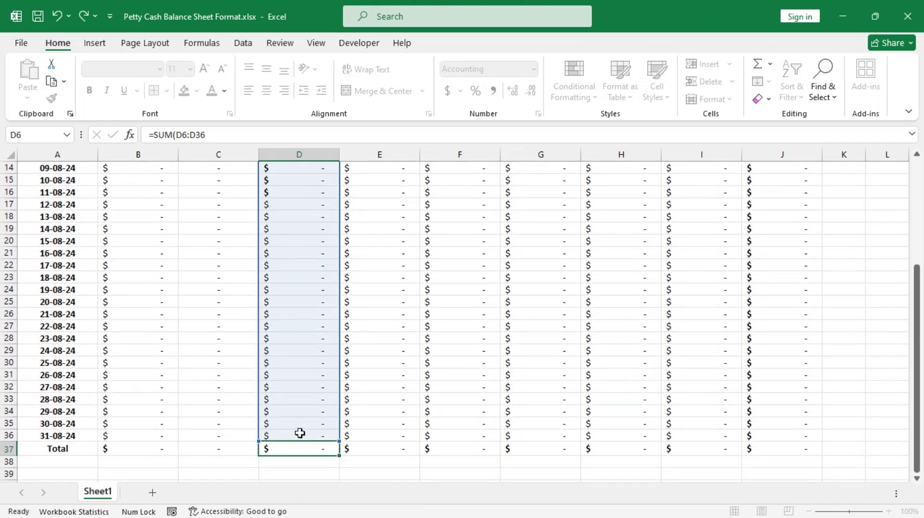
{"action": "left_click", "coordinate": [311, 448]}
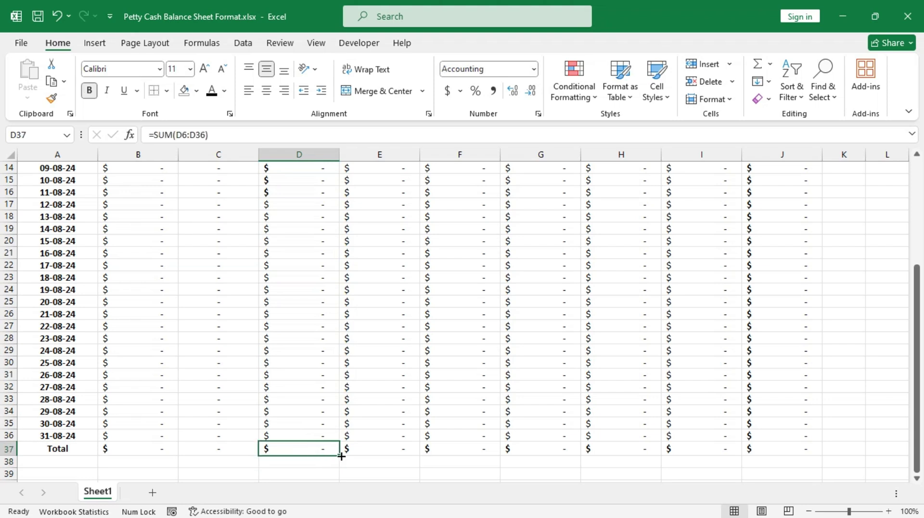
{"action": "left_click_drag", "start_coordinate": [341, 456], "coordinate": [731, 463]}
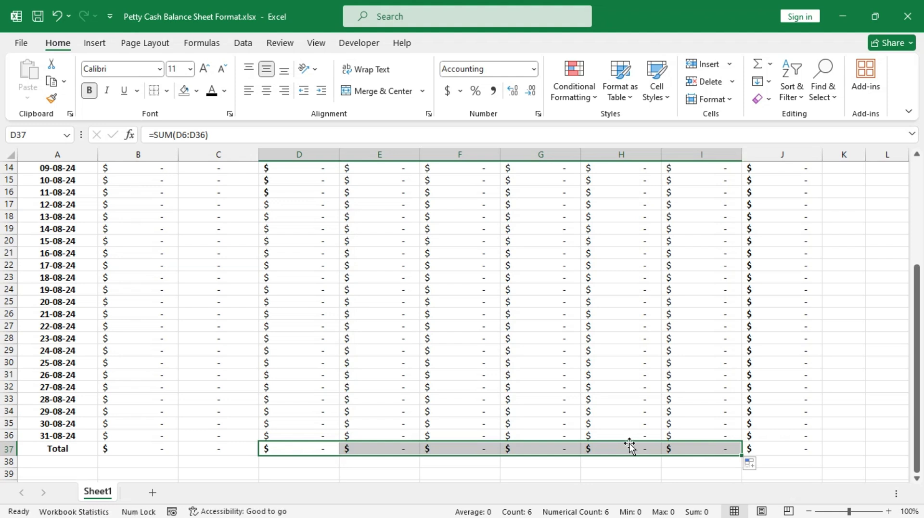
Enter xlpedia in J3 as the value for the Cashier label
{"action": "scroll", "coordinate": [280, 344], "scroll_direction": "up", "scroll_amount": 5}
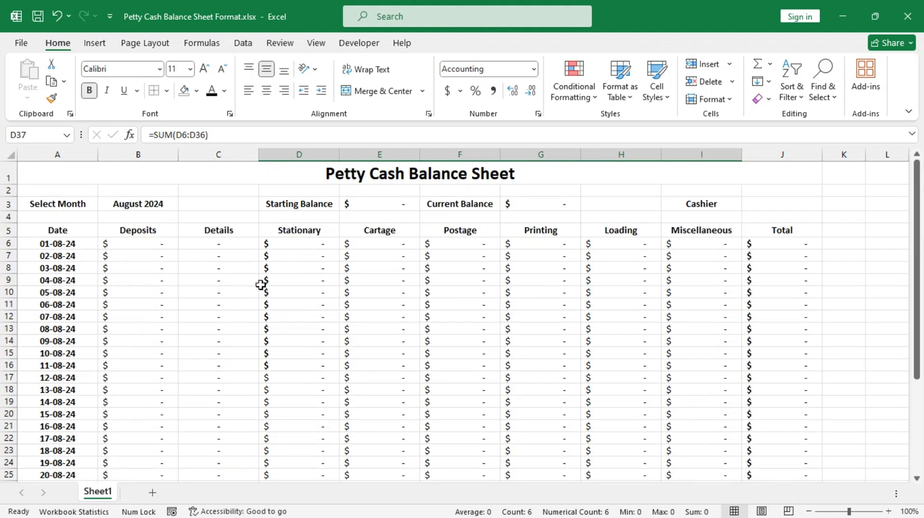
{"action": "left_click", "coordinate": [769, 201]}
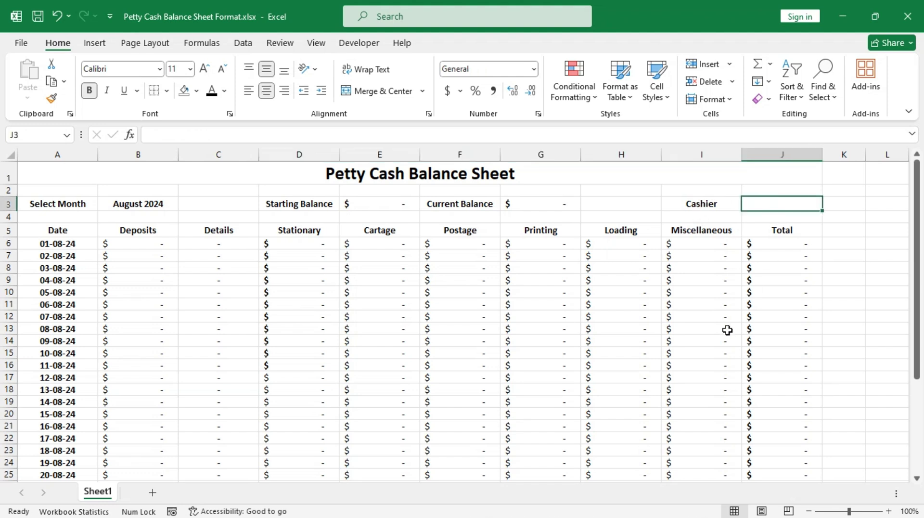
{"action": "type", "text": "x"}
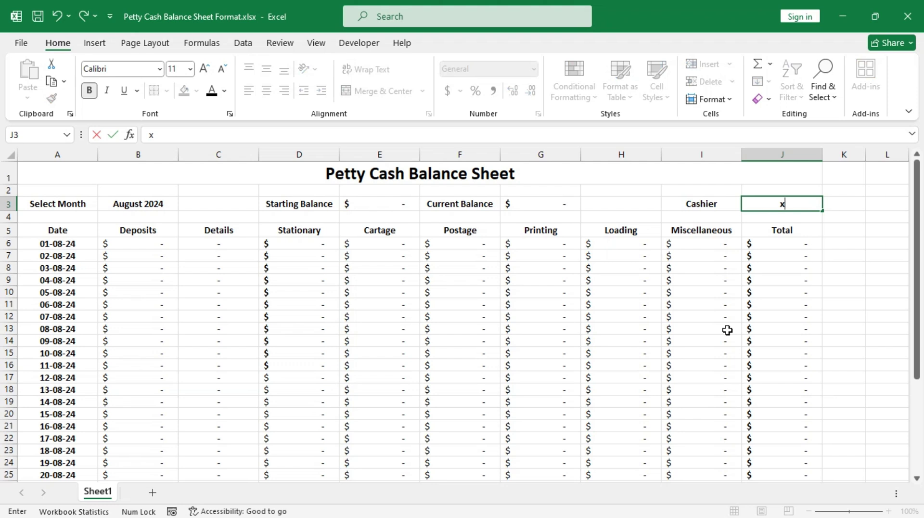
{"action": "type", "text": "lpedia"}
{"action": "key", "text": "Return"}
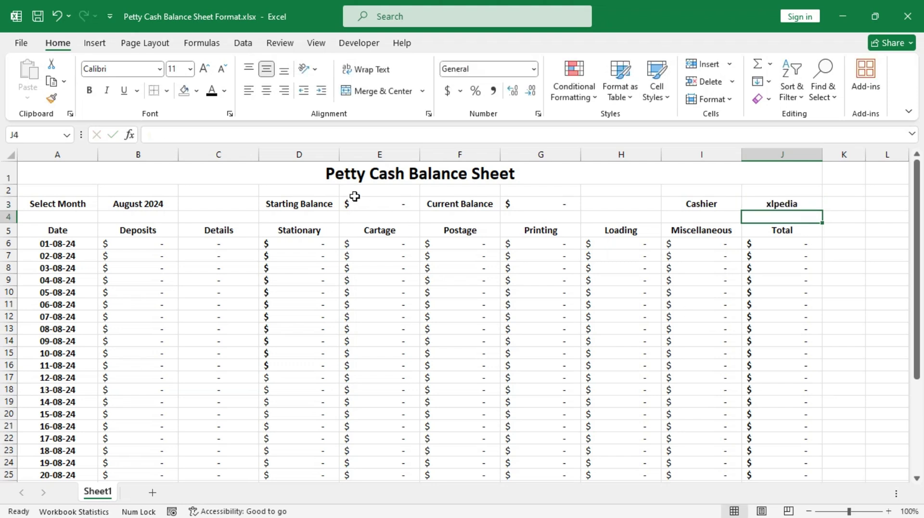
Fill the title, the four labels in row 3, the headers A5:J5 and the Total label in A37 with custom green #21793E
{"action": "left_click", "coordinate": [238, 170]}
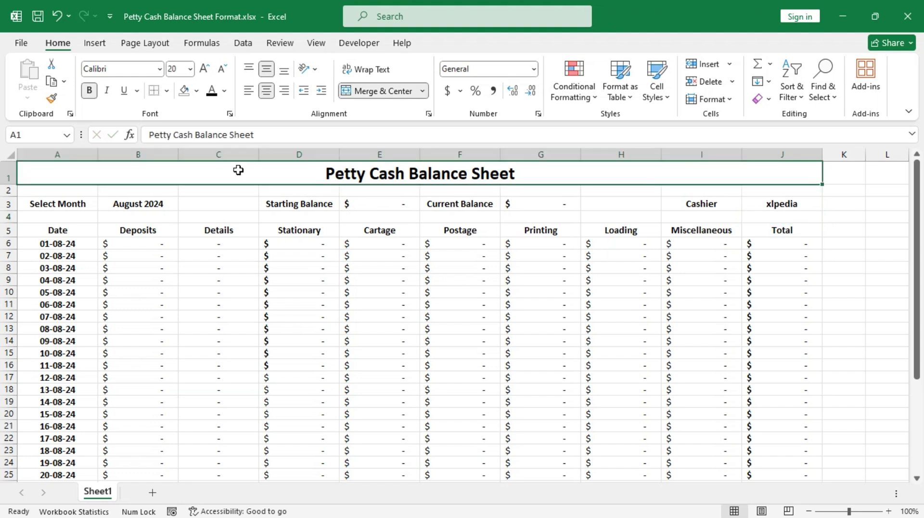
{"action": "left_click", "coordinate": [56, 203], "text": "ctrl"}
{"action": "left_click", "coordinate": [289, 204], "text": "ctrl"}
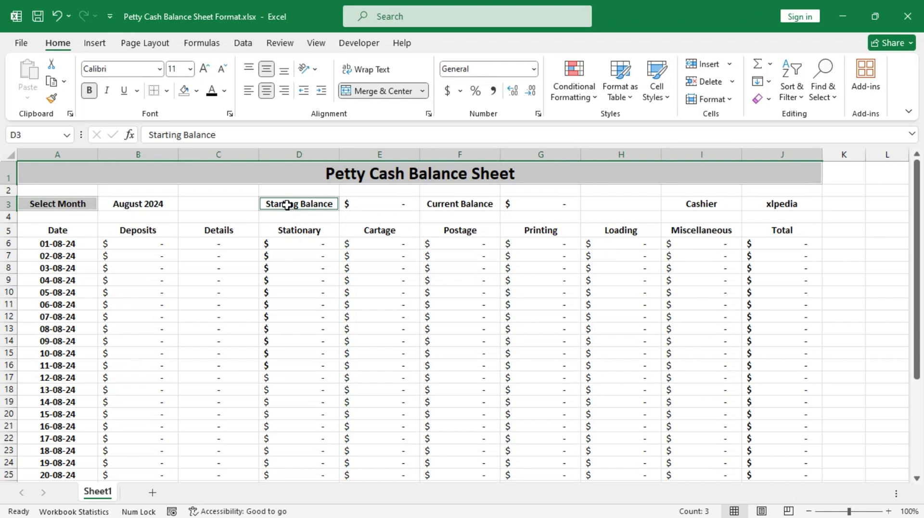
{"action": "left_click", "coordinate": [475, 205], "text": "ctrl"}
{"action": "left_click", "coordinate": [714, 204], "text": "ctrl"}
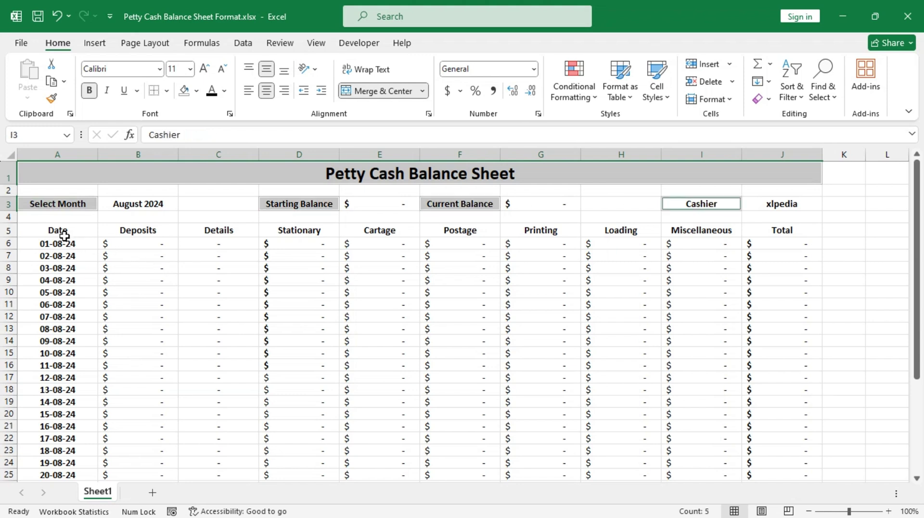
{"action": "left_click_drag", "start_coordinate": [63, 231], "coordinate": [767, 232]}
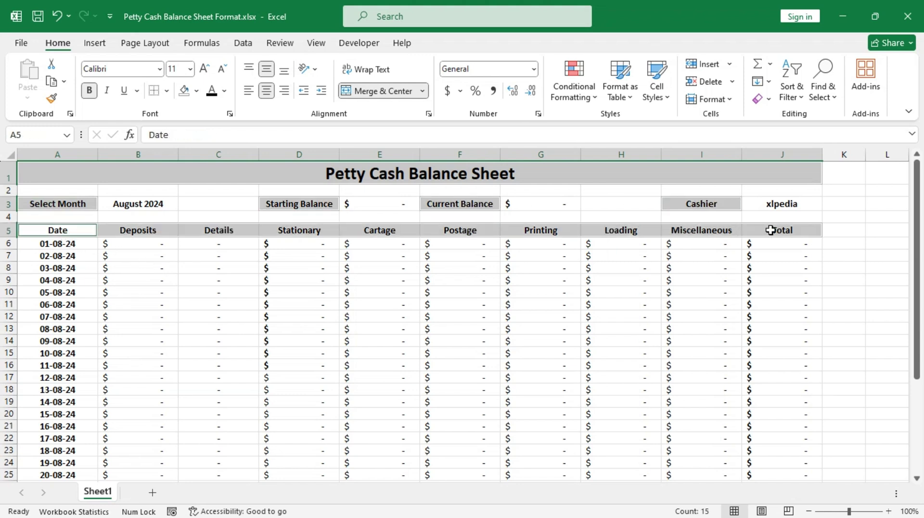
{"action": "scroll", "coordinate": [279, 341], "scroll_direction": "down", "scroll_amount": 7}
{"action": "left_click", "coordinate": [48, 363], "text": "ctrl"}
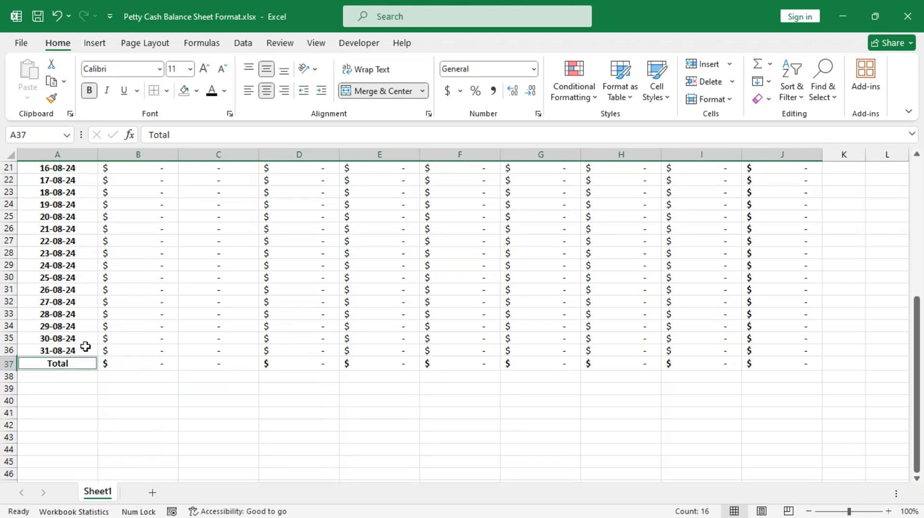
{"action": "scroll", "coordinate": [195, 304], "scroll_direction": "up", "scroll_amount": 7}
{"action": "left_click", "coordinate": [198, 91]}
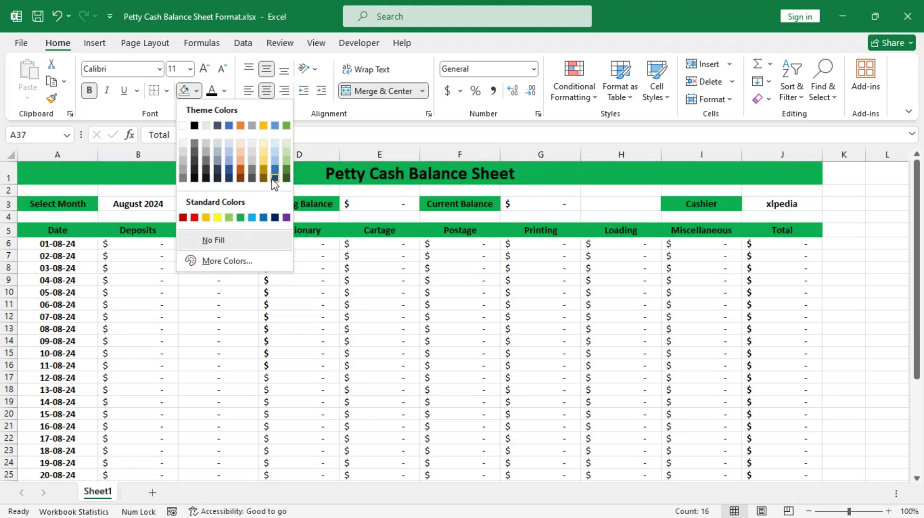
{"action": "left_click", "coordinate": [227, 261]}
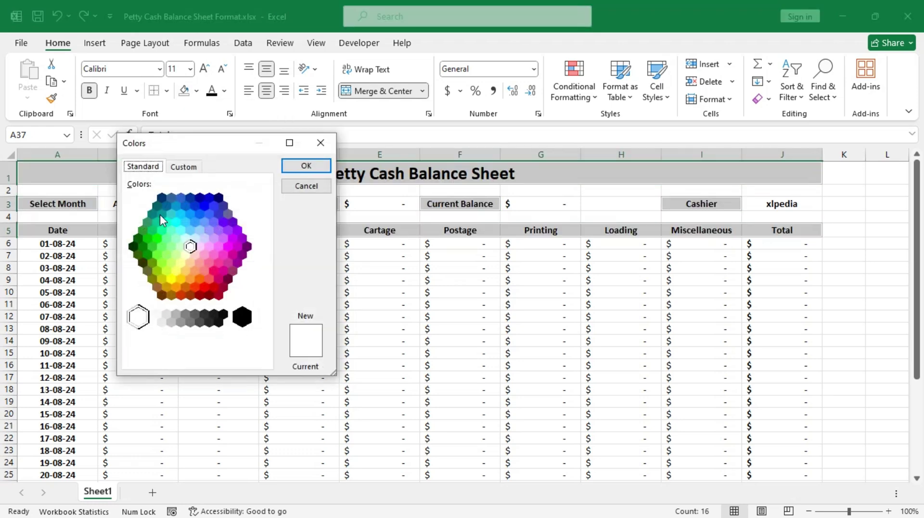
{"action": "left_click", "coordinate": [184, 166]}
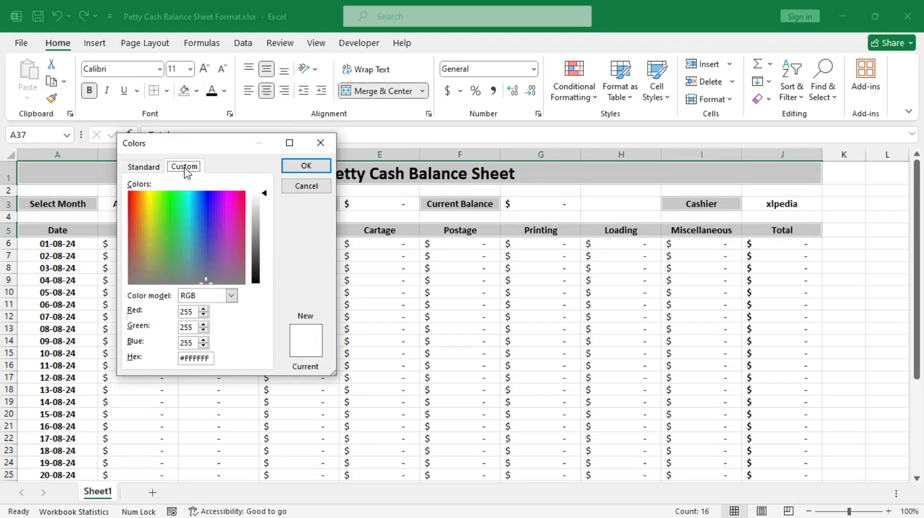
{"action": "left_click", "coordinate": [173, 230]}
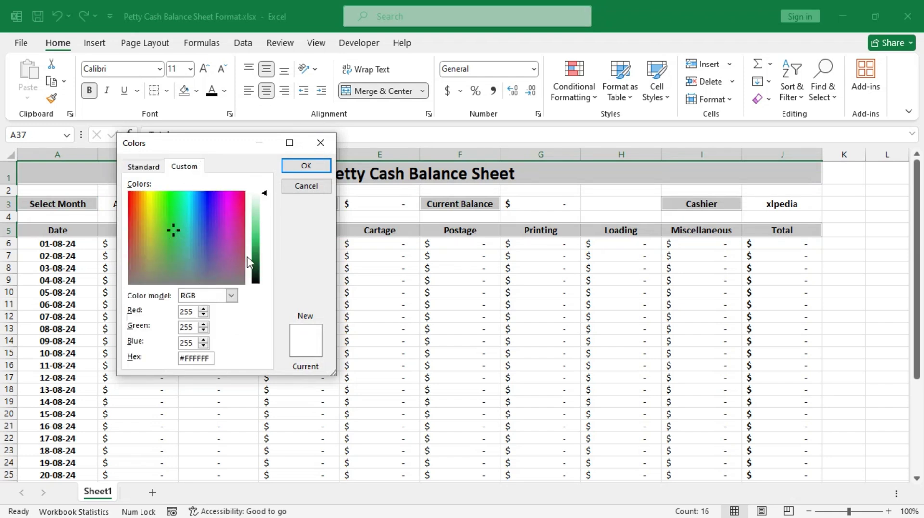
{"action": "left_click", "coordinate": [260, 248]}
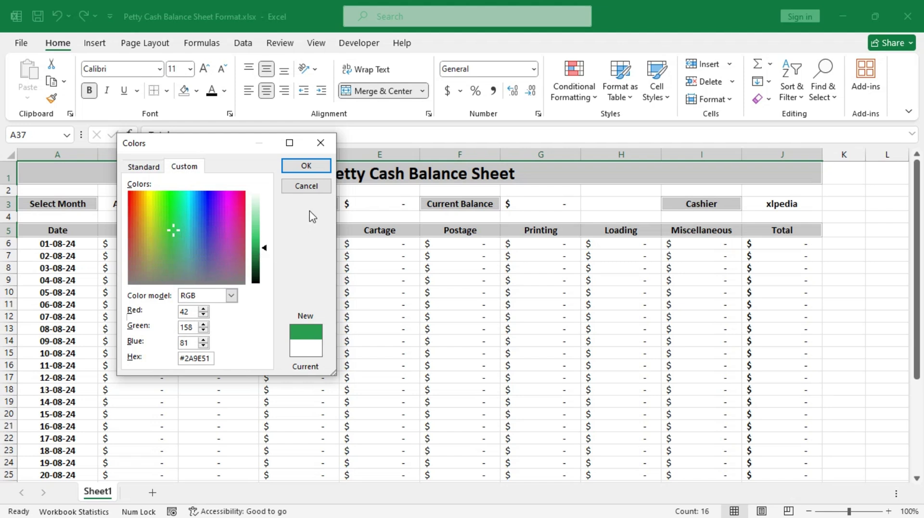
{"action": "left_click", "coordinate": [261, 253]}
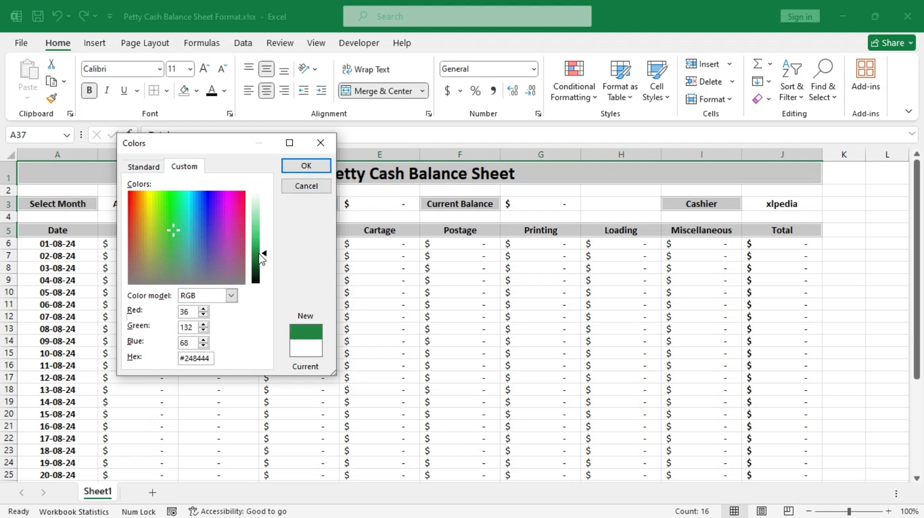
{"action": "left_click", "coordinate": [258, 263]}
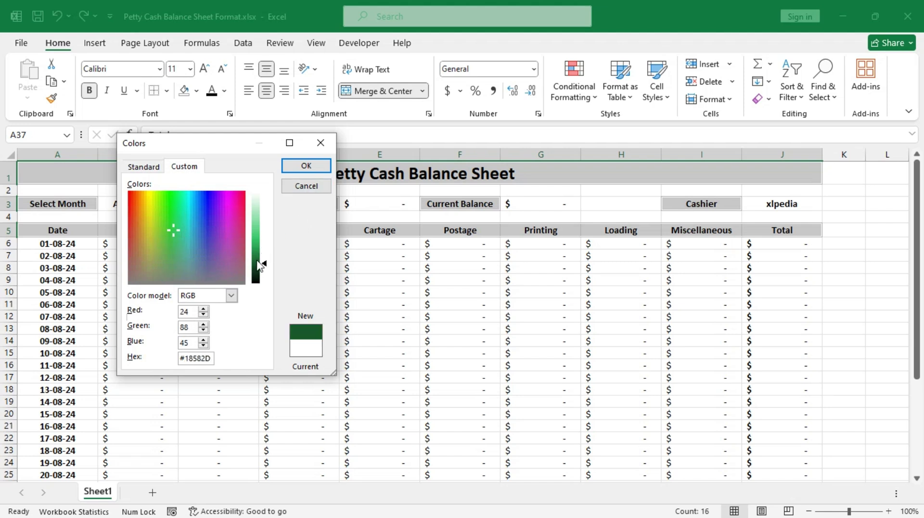
{"action": "left_click", "coordinate": [258, 260]}
{"action": "left_click", "coordinate": [260, 258]}
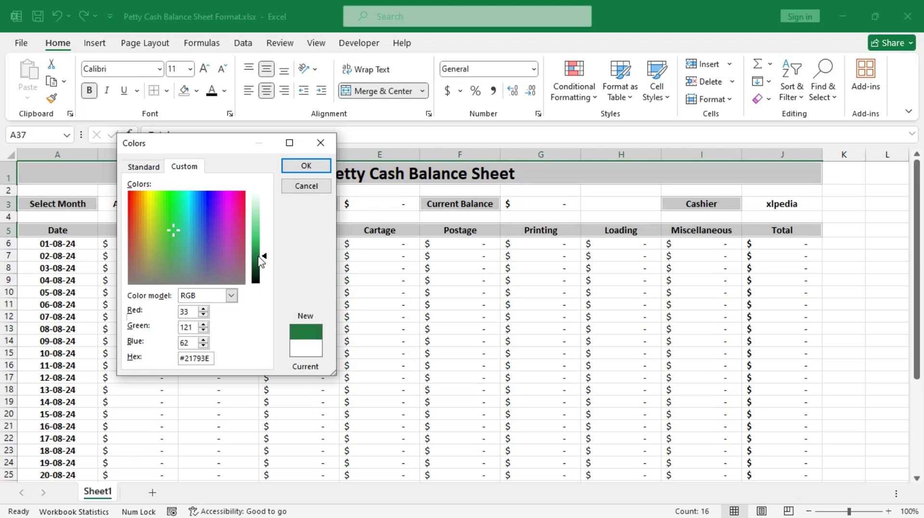
{"action": "left_click", "coordinate": [306, 166]}
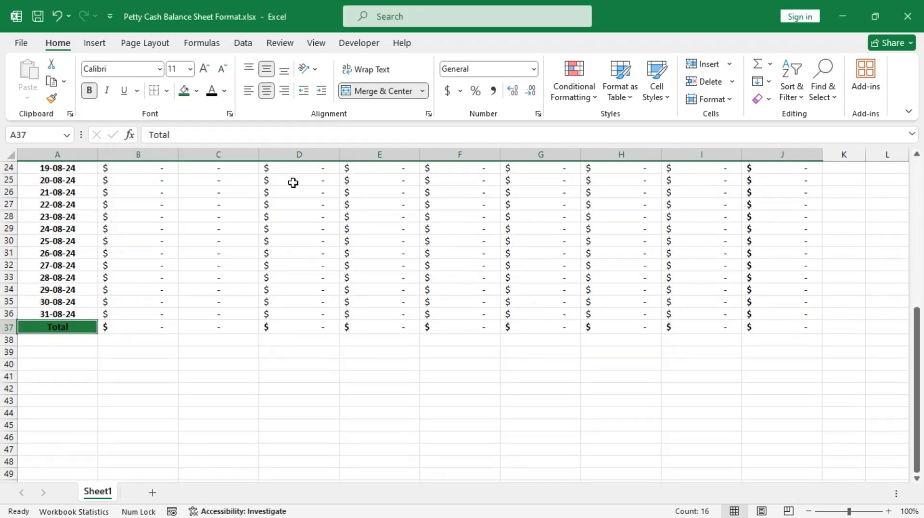
Set the font color of the green-filled title, labels and headers to white
{"action": "scroll", "coordinate": [139, 342], "scroll_direction": "up", "scroll_amount": 8}
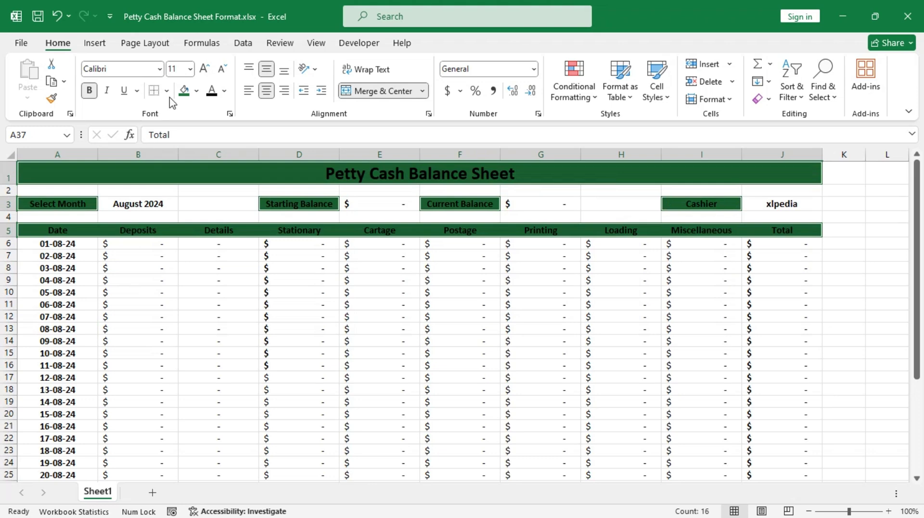
{"action": "left_click", "coordinate": [224, 90]}
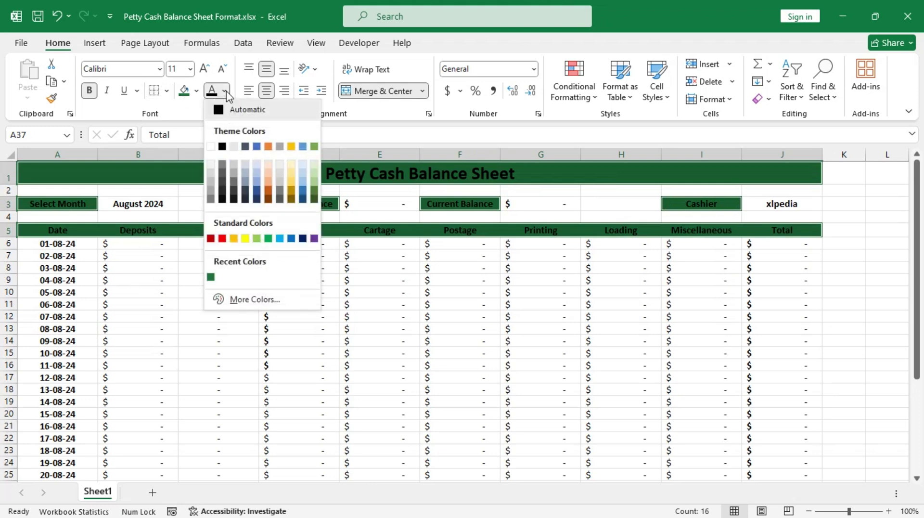
{"action": "left_click", "coordinate": [211, 147]}
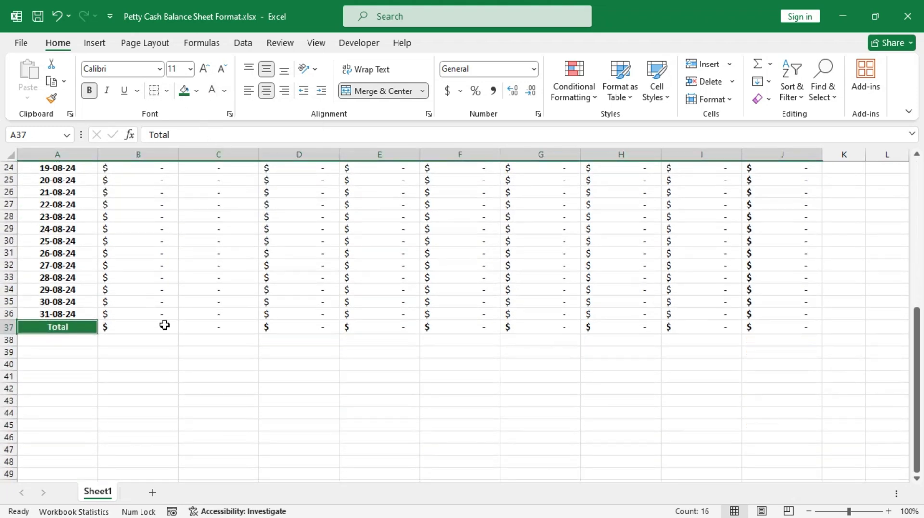
Fill B3, E3, G3, J3, the dates A6:A36, the totals B37 and D37:J37, and J6:J36 with Green, Accent 6, Lighter 80%
{"action": "scroll", "coordinate": [150, 351], "scroll_direction": "up", "scroll_amount": 8}
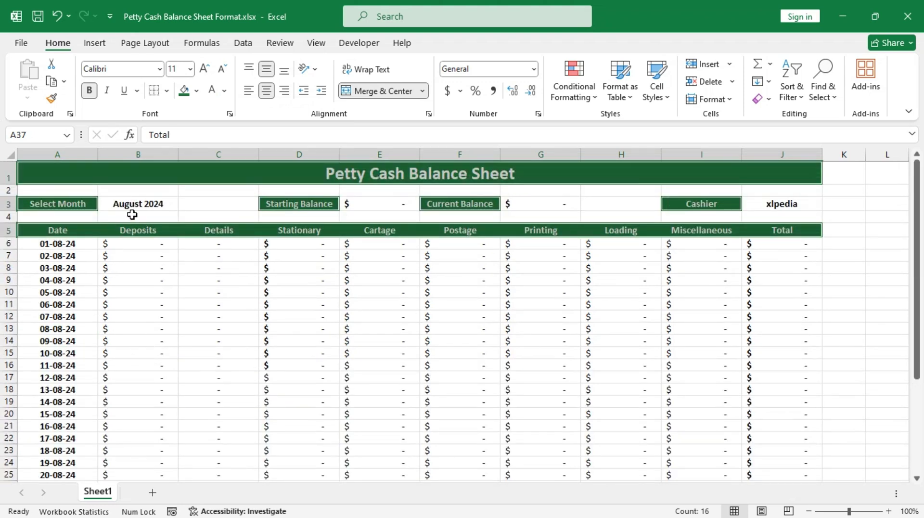
{"action": "left_click", "coordinate": [165, 204]}
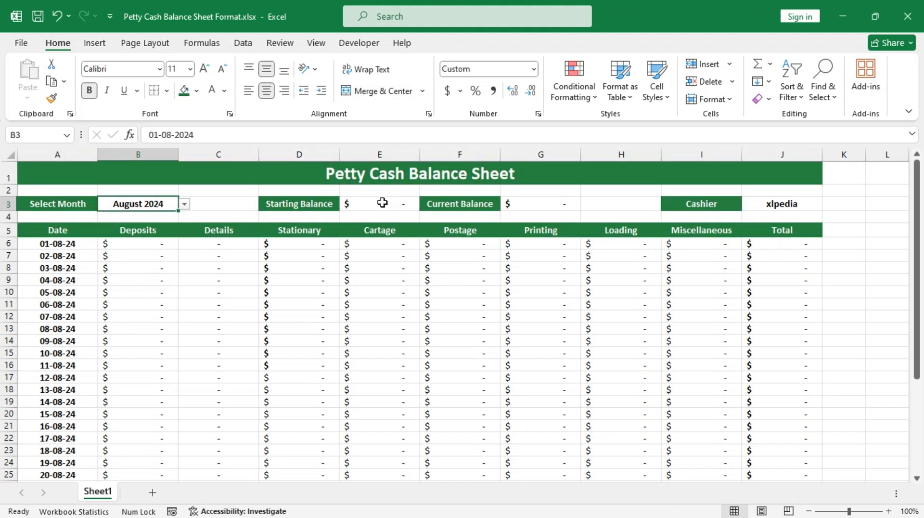
{"action": "left_click", "coordinate": [382, 202], "text": "ctrl"}
{"action": "left_click", "coordinate": [558, 204], "text": "ctrl"}
{"action": "left_click", "coordinate": [763, 206], "text": "ctrl"}
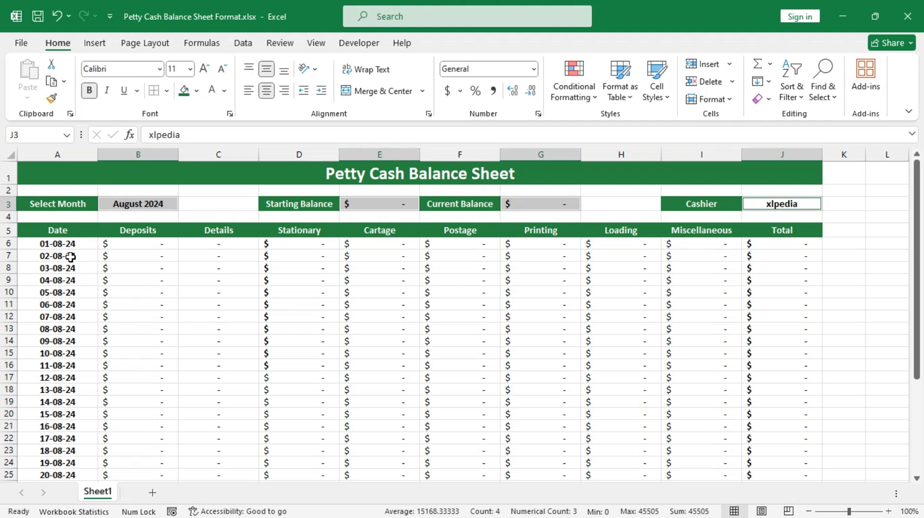
{"action": "left_click_drag", "start_coordinate": [65, 243], "coordinate": [67, 442]}
{"action": "left_click", "coordinate": [159, 460], "text": "ctrl"}
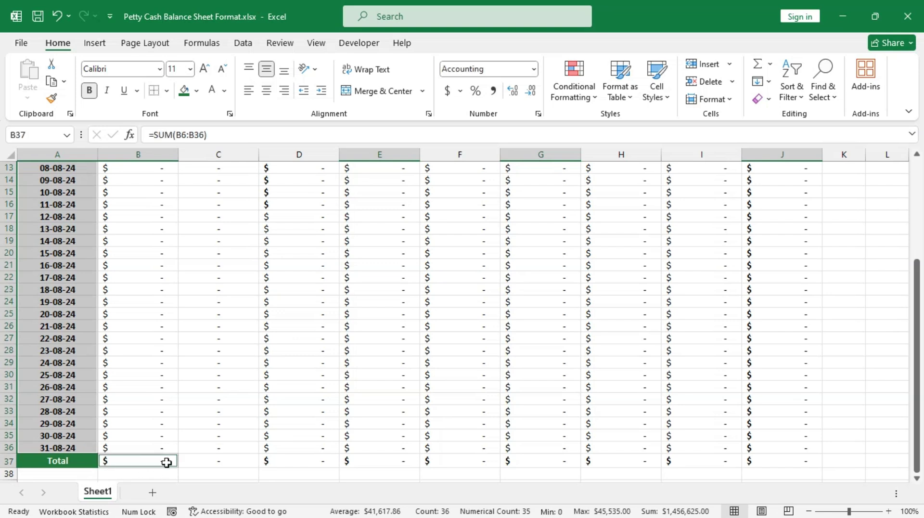
{"action": "left_click_drag", "start_coordinate": [284, 460], "coordinate": [772, 458]}
{"action": "left_click", "coordinate": [775, 448], "text": "ctrl"}
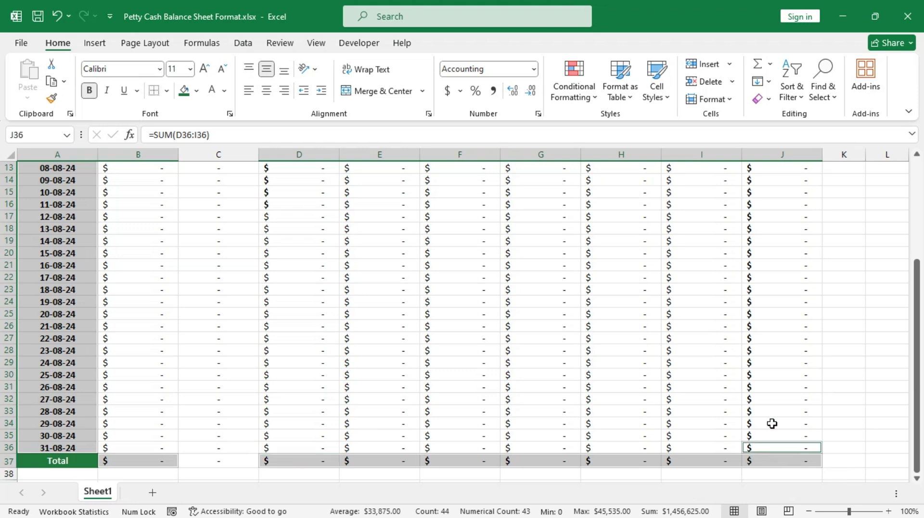
{"action": "left_click_drag", "start_coordinate": [772, 423], "coordinate": [757, 195]}
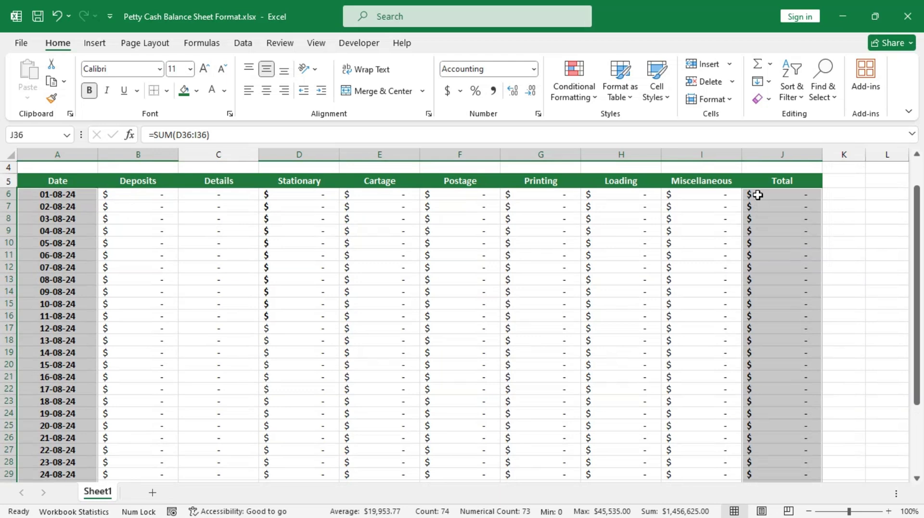
{"action": "left_click", "coordinate": [198, 91]}
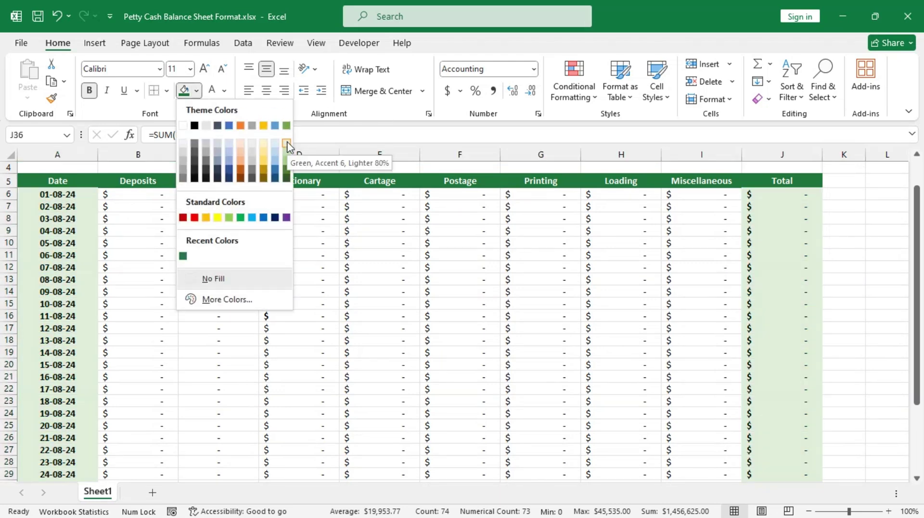
{"action": "left_click", "coordinate": [287, 144]}
{"action": "scroll", "coordinate": [289, 144], "scroll_direction": "down", "scroll_amount": 6}
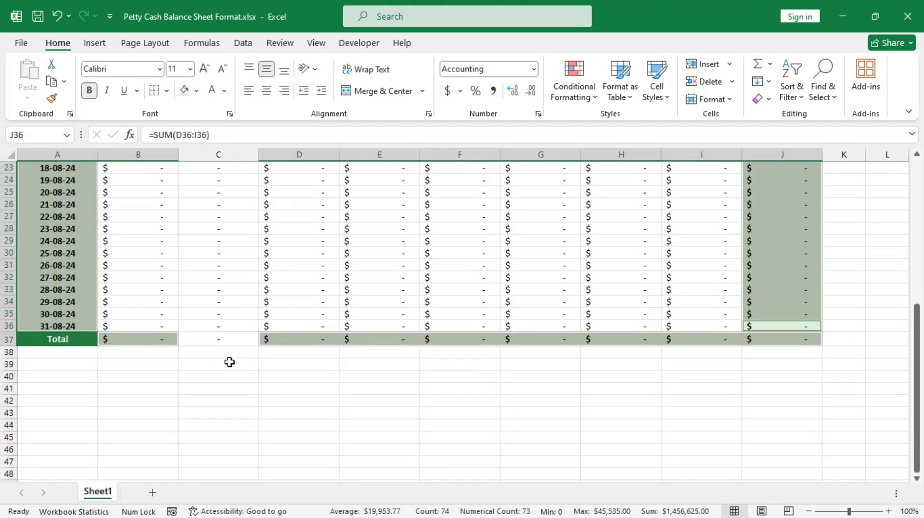
Add a thick bottom border to the merged title in row 1
{"action": "scroll", "coordinate": [207, 360], "scroll_direction": "up", "scroll_amount": 7}
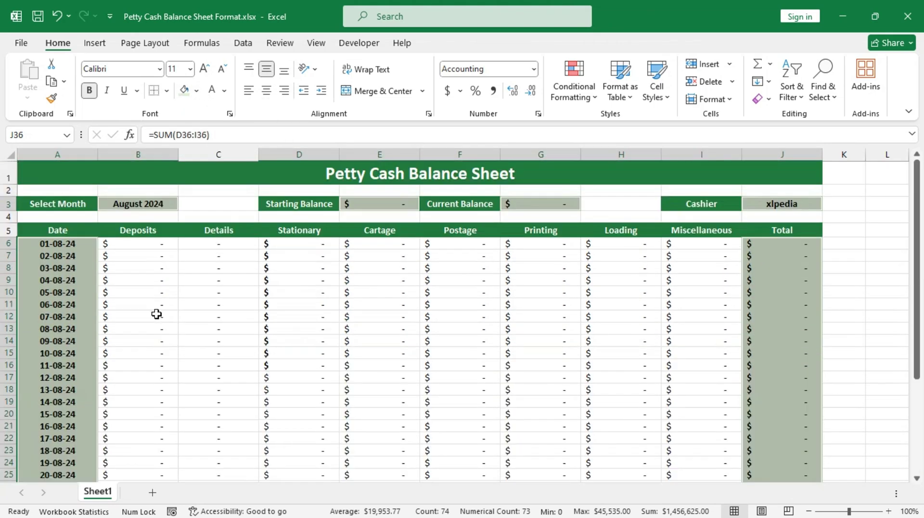
{"action": "left_click", "coordinate": [155, 171]}
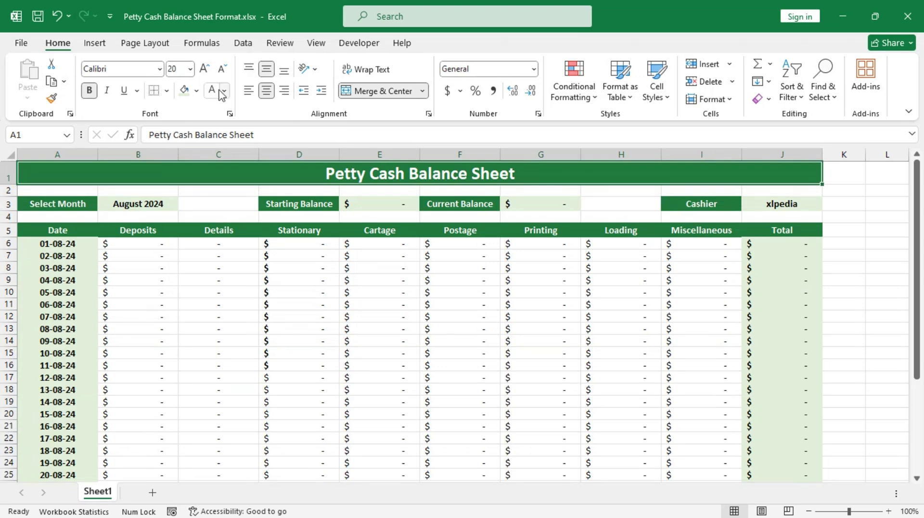
{"action": "left_click", "coordinate": [167, 91]}
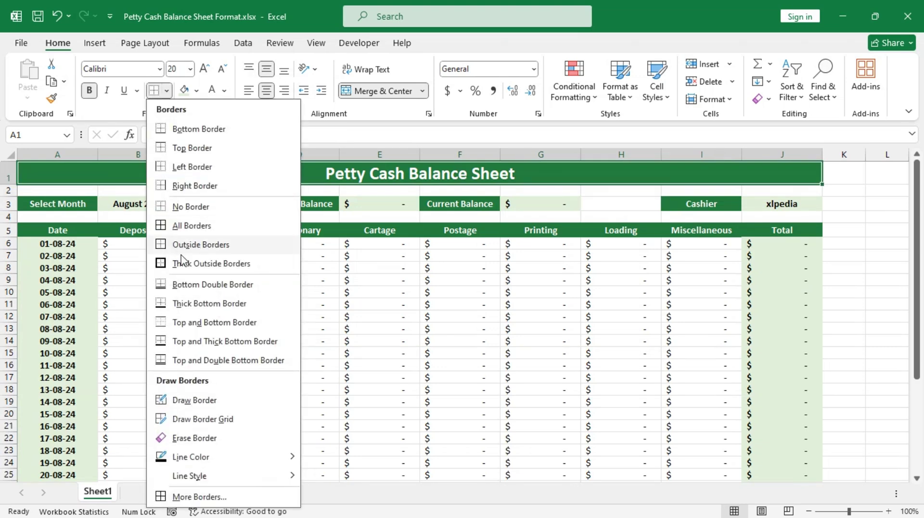
{"action": "left_click", "coordinate": [201, 303]}
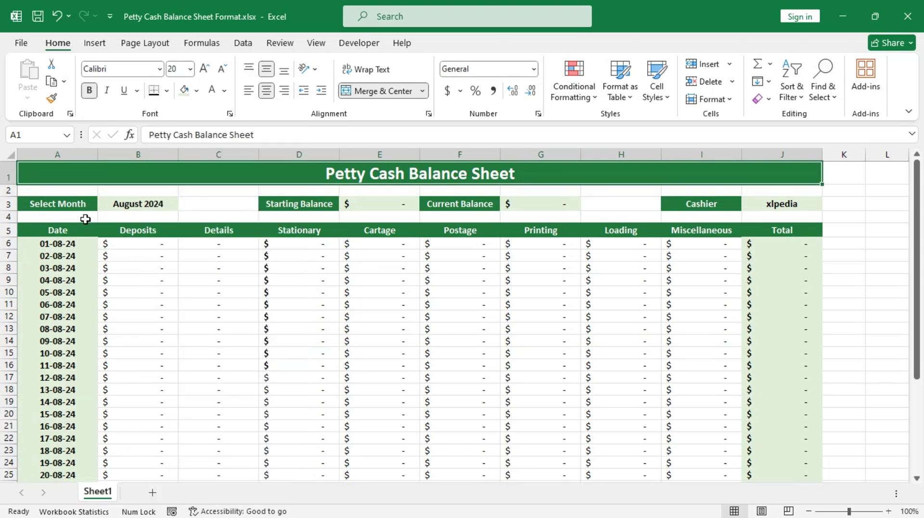
Apply all borders to A3:B3, D3:G3, I3:J3 and the table A5:J37
{"action": "left_click", "coordinate": [86, 204]}
{"action": "left_click_drag", "start_coordinate": [85, 204], "coordinate": [167, 204]}
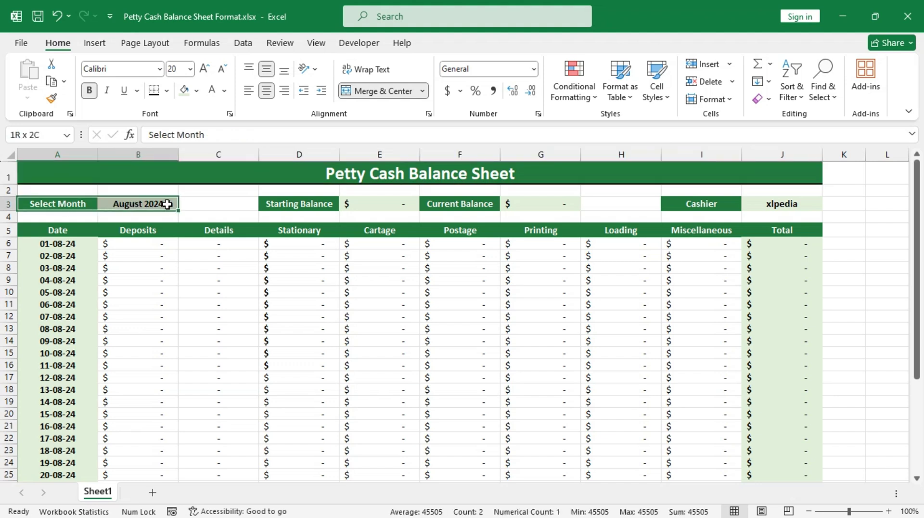
{"action": "left_click_drag", "start_coordinate": [309, 204], "coordinate": [546, 209]}
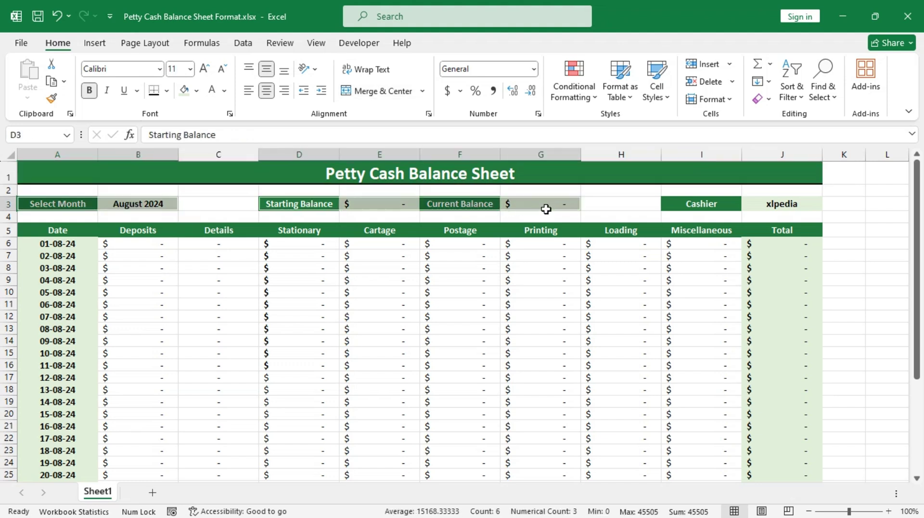
{"action": "left_click_drag", "start_coordinate": [707, 204], "coordinate": [765, 203]}
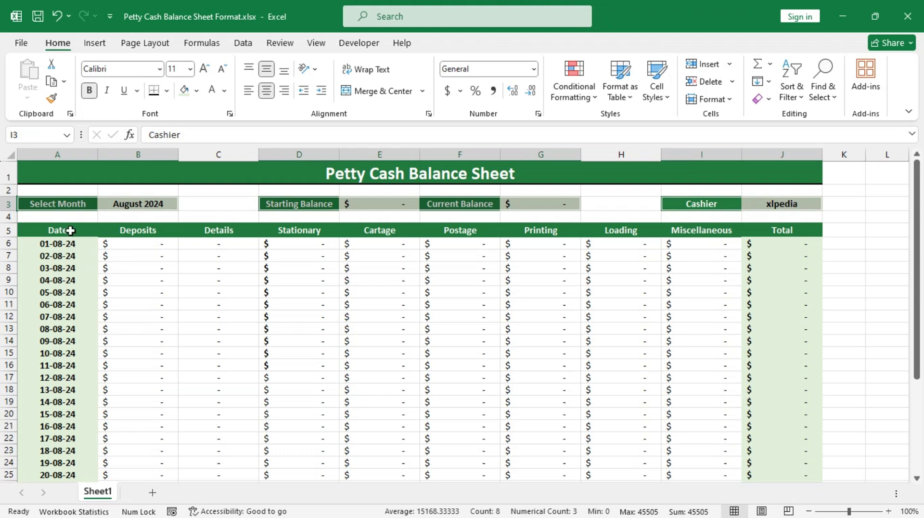
{"action": "left_click_drag", "start_coordinate": [70, 230], "coordinate": [780, 451]}
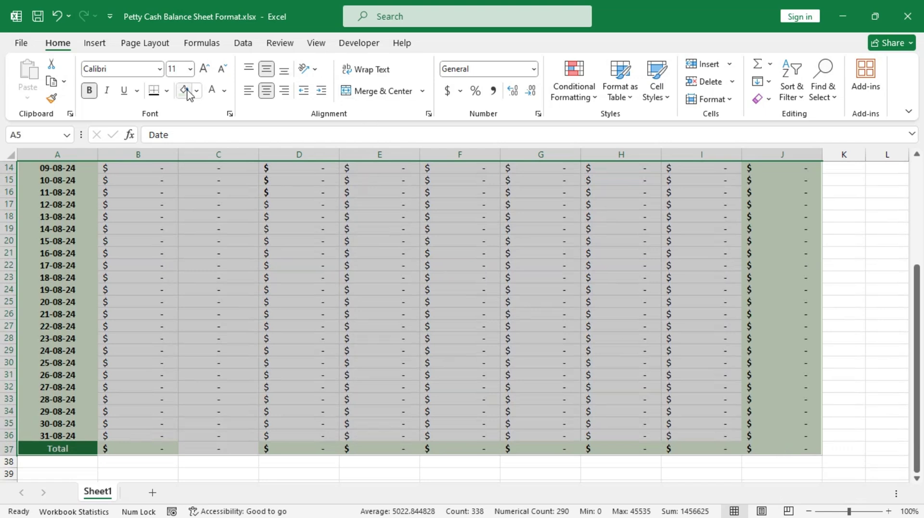
{"action": "left_click", "coordinate": [166, 91]}
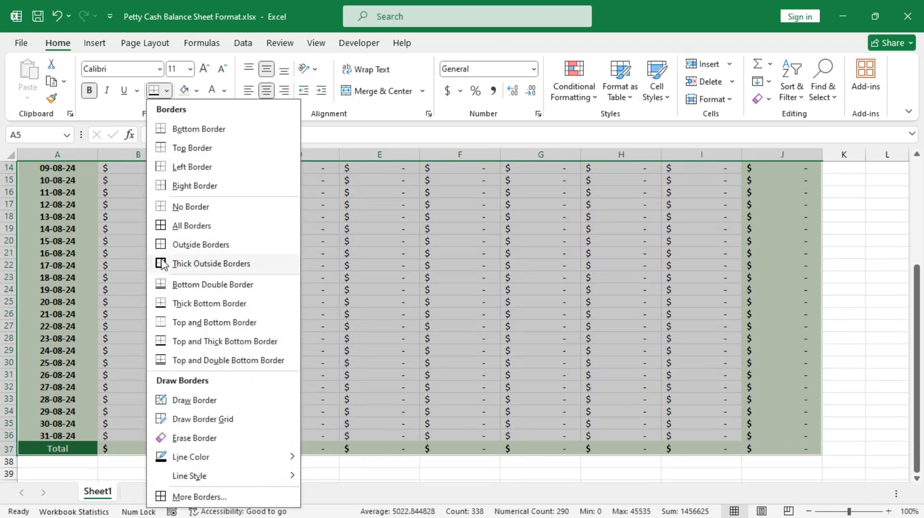
{"action": "left_click", "coordinate": [179, 226]}
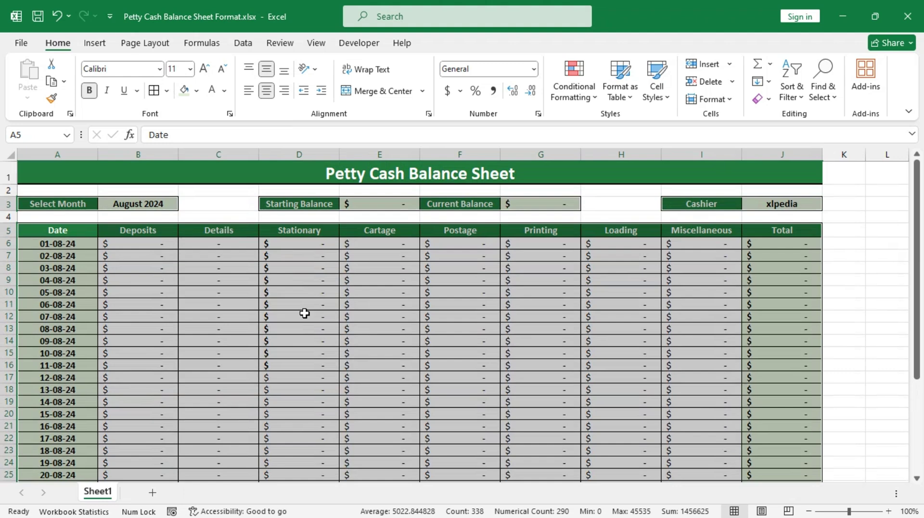
Hide the worksheet gridlines and freeze the panes at cell K6, above the first date row
{"action": "left_click", "coordinate": [219, 282]}
{"action": "left_click", "coordinate": [316, 44]}
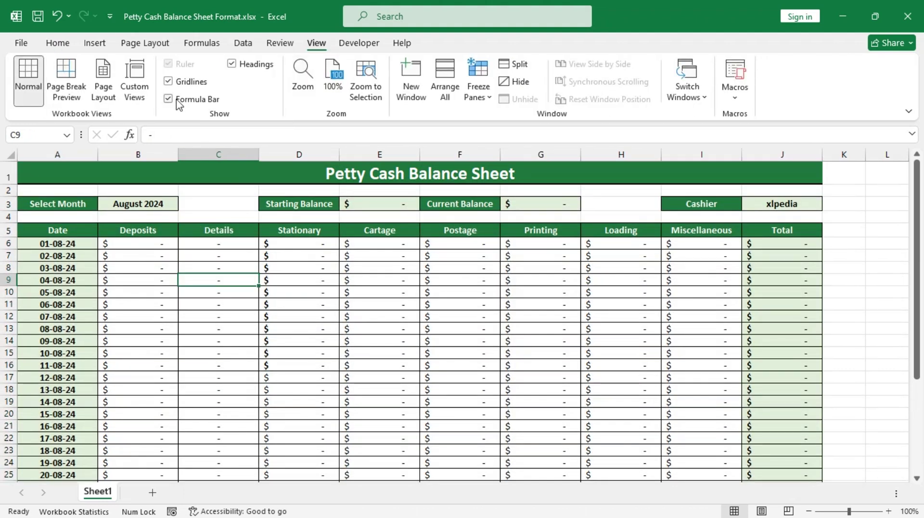
{"action": "left_click", "coordinate": [169, 82]}
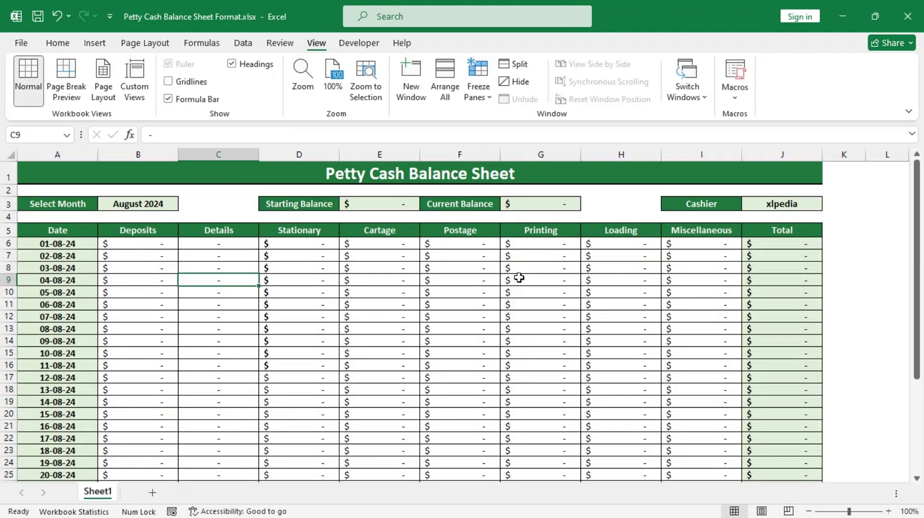
{"action": "left_click", "coordinate": [840, 242]}
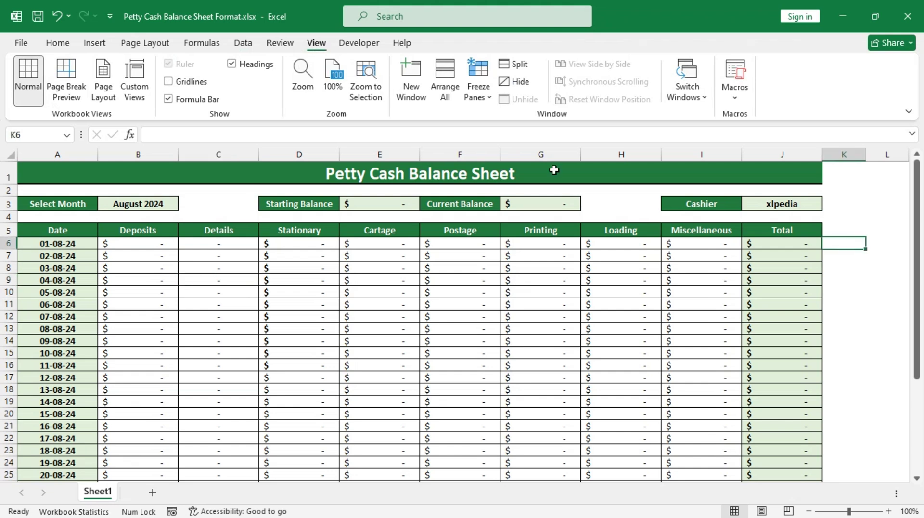
{"action": "left_click", "coordinate": [478, 96]}
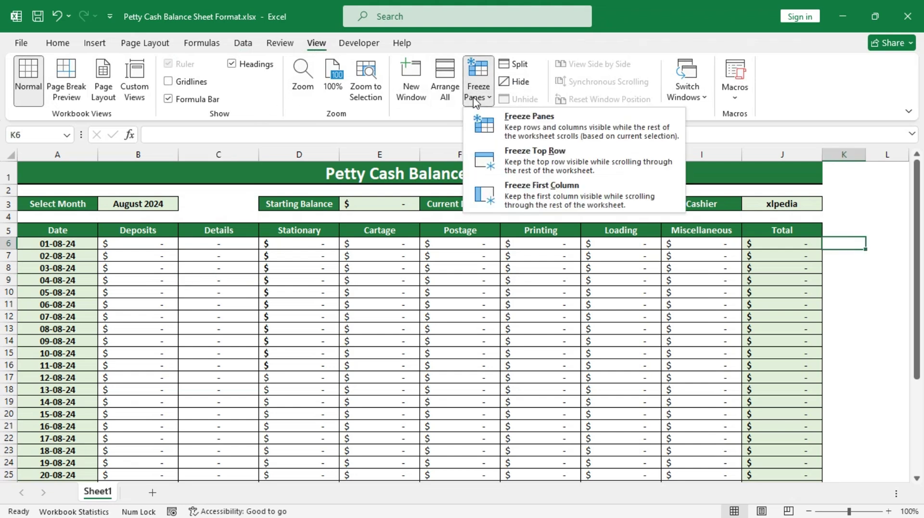
{"action": "left_click", "coordinate": [554, 129]}
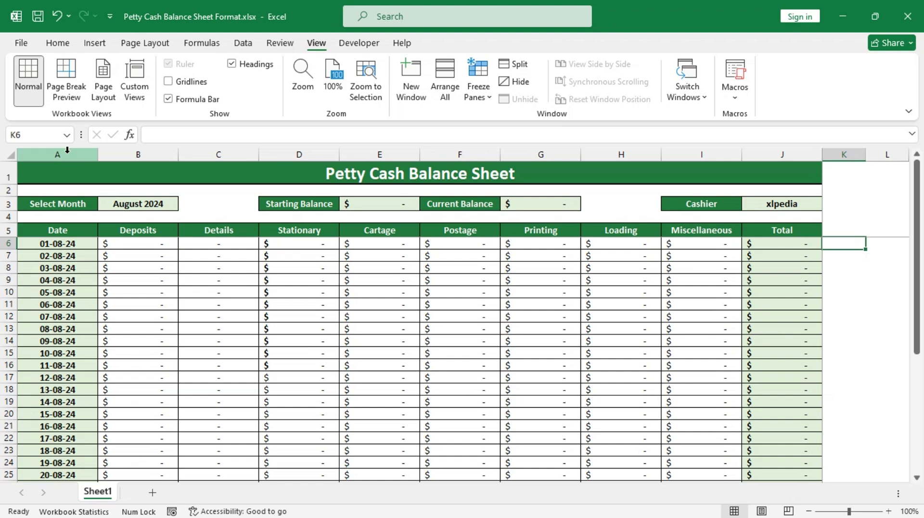
Set the width of columns A through J to 18
{"action": "left_click_drag", "start_coordinate": [64, 153], "coordinate": [769, 155]}
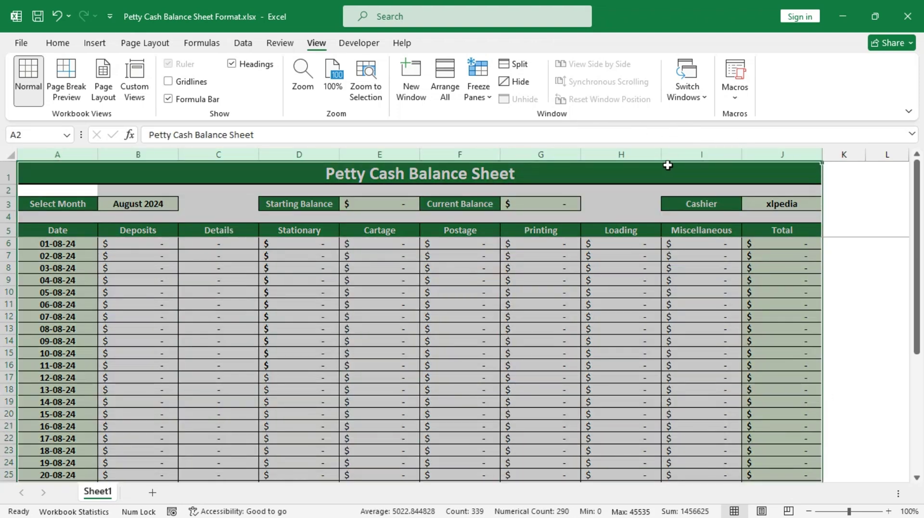
{"action": "right_click", "coordinate": [672, 155]}
{"action": "left_click", "coordinate": [724, 367]}
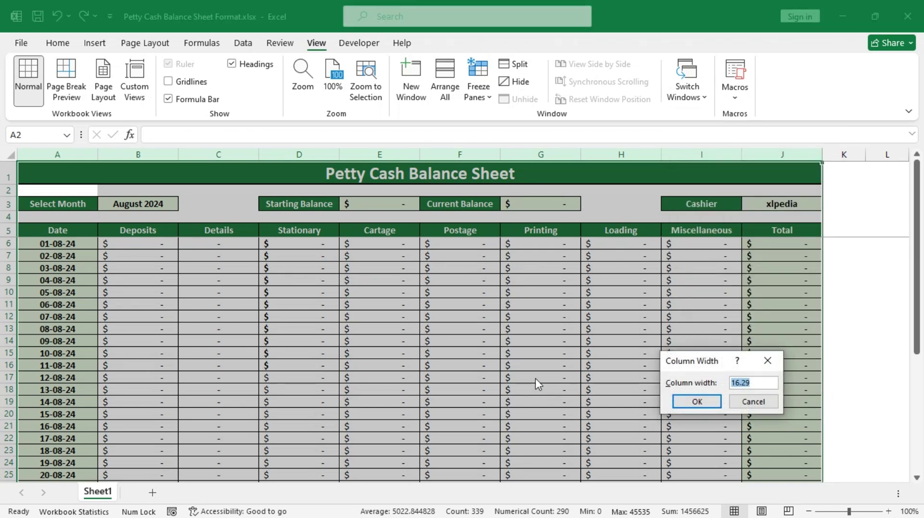
{"action": "type", "text": "18"}
{"action": "key", "text": "Return"}
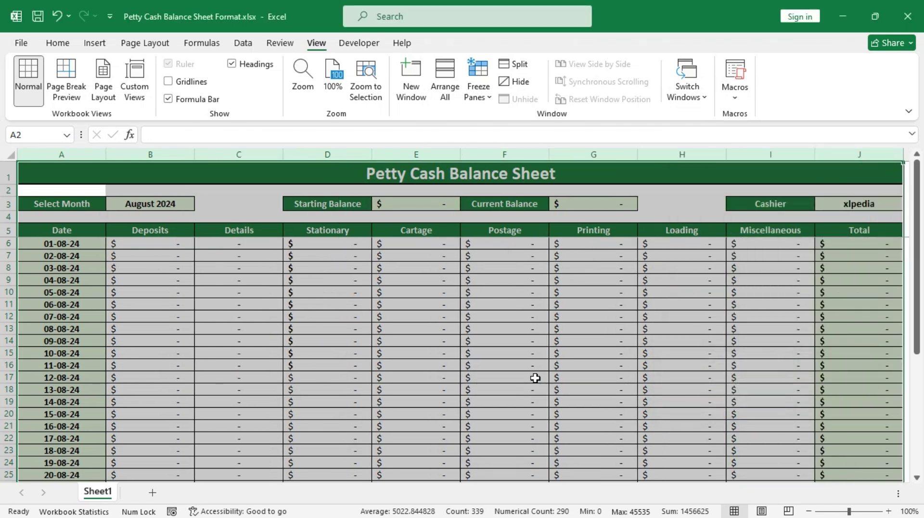
Make the Deposits column B slightly wider than the other columns
{"action": "left_click", "coordinate": [151, 148]}
{"action": "right_click", "coordinate": [152, 151]}
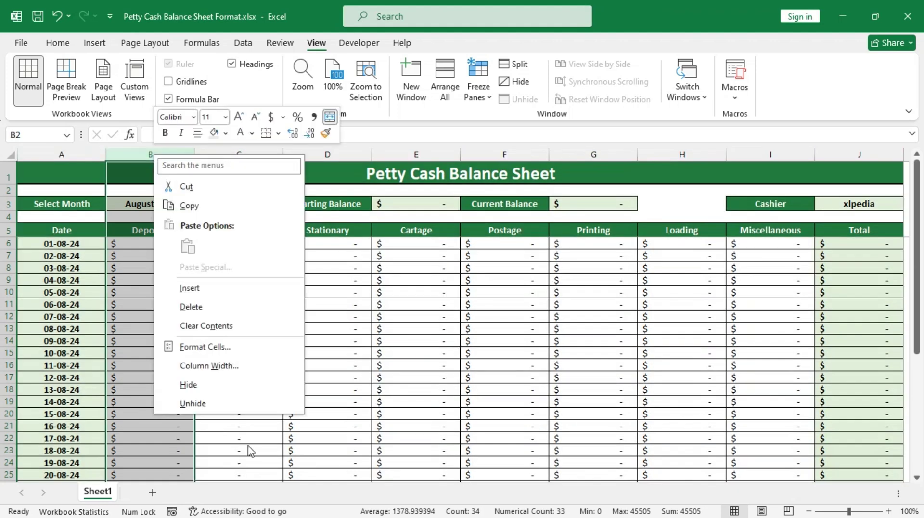
{"action": "left_click", "coordinate": [242, 368]}
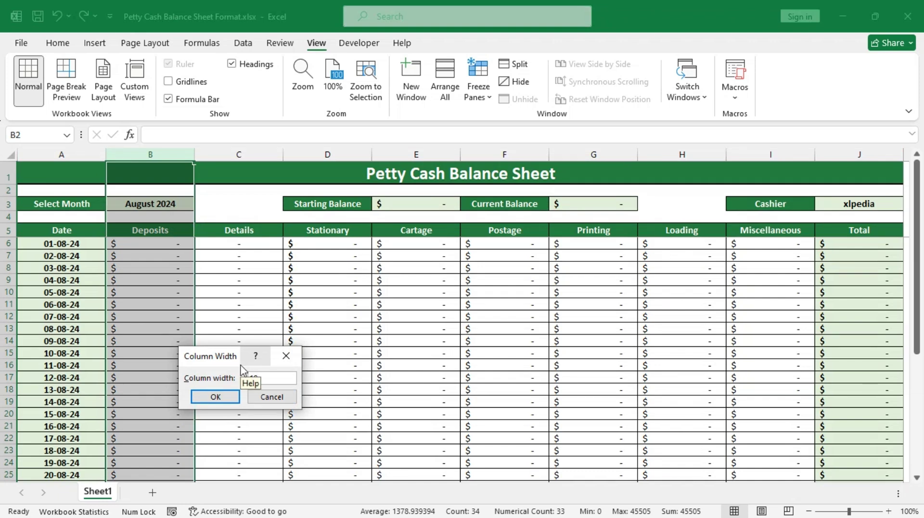
{"action": "key", "text": "Return"}
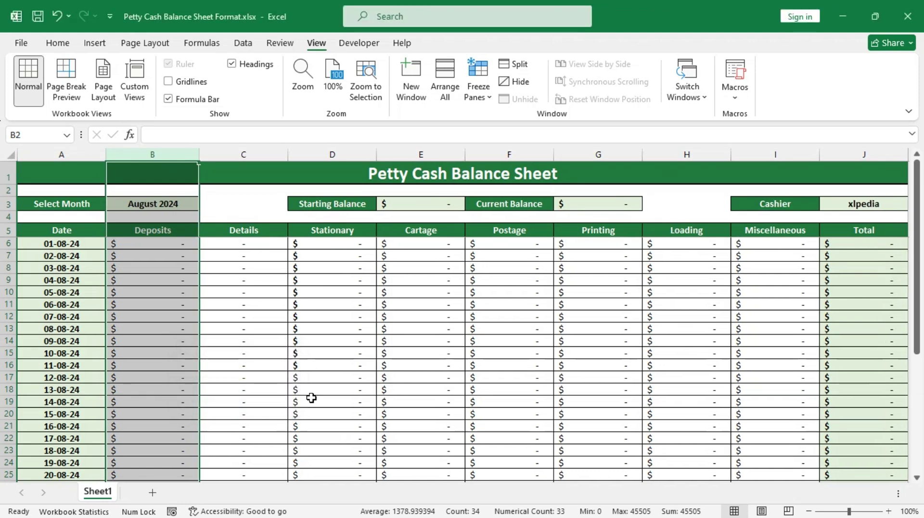
{"action": "left_click", "coordinate": [375, 267]}
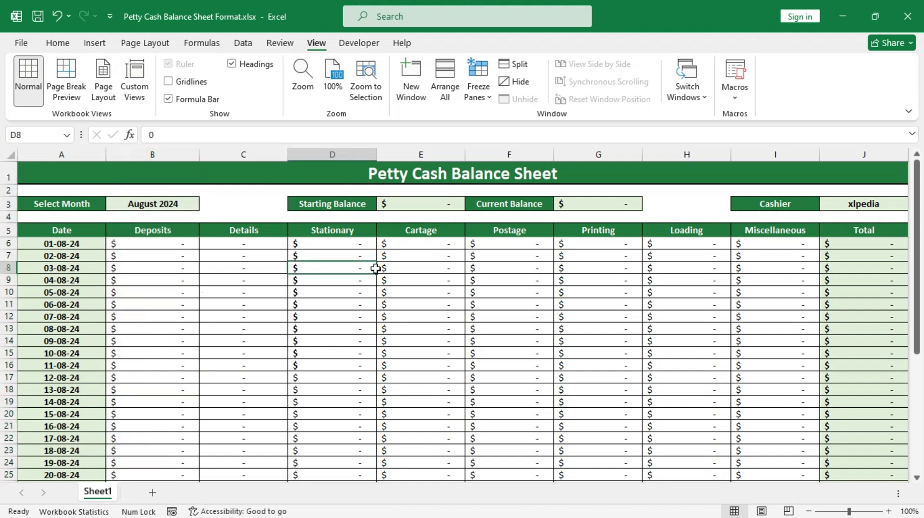
Enter =SUM(E3,B37,-J37) in G3 to calculate the current balance from starting balance, total deposits and total expenses
{"action": "left_click", "coordinate": [56, 44]}
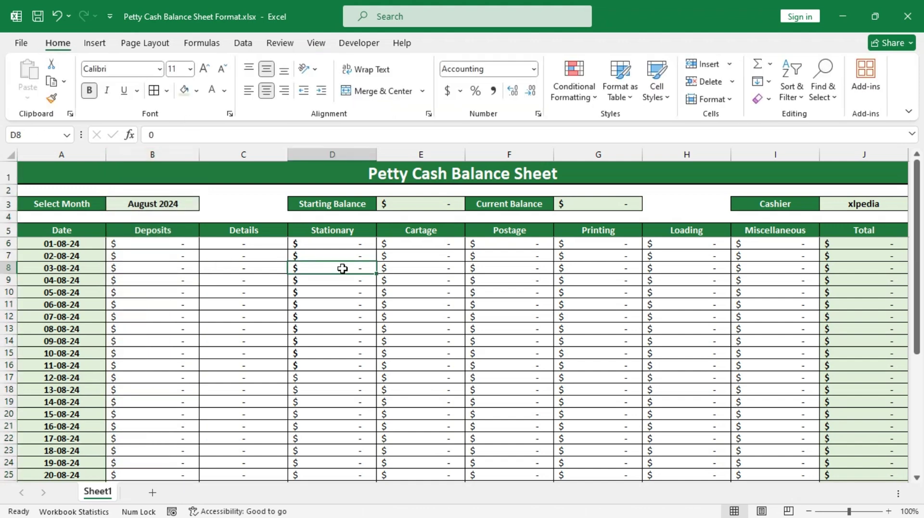
{"action": "left_click", "coordinate": [590, 203]}
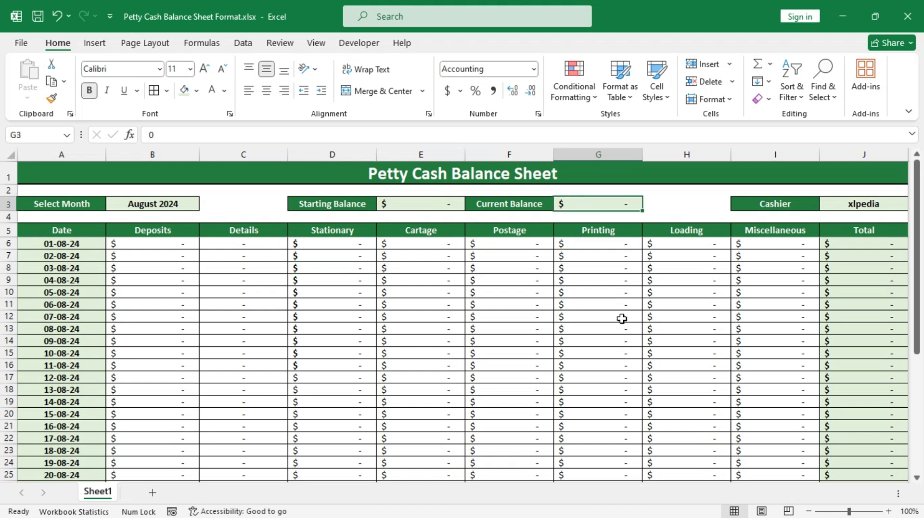
{"action": "type", "text": "=sum"}
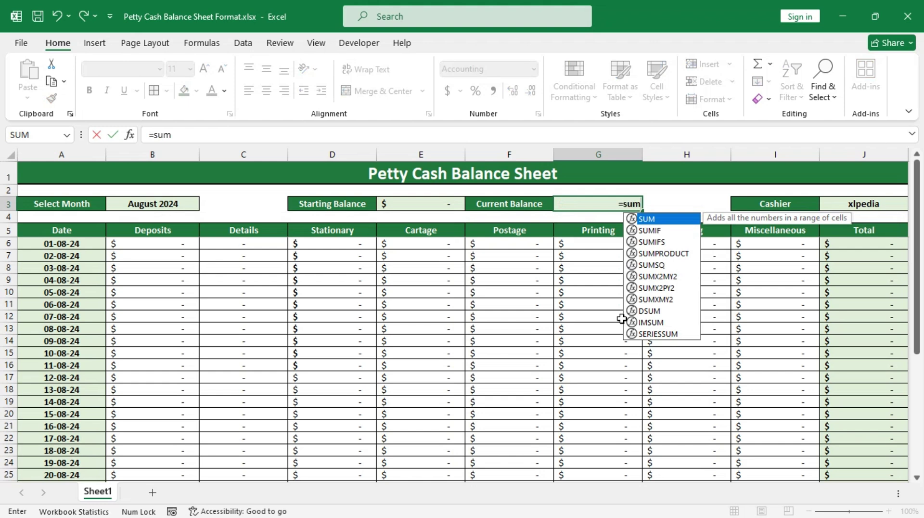
{"action": "key", "text": "Tab"}
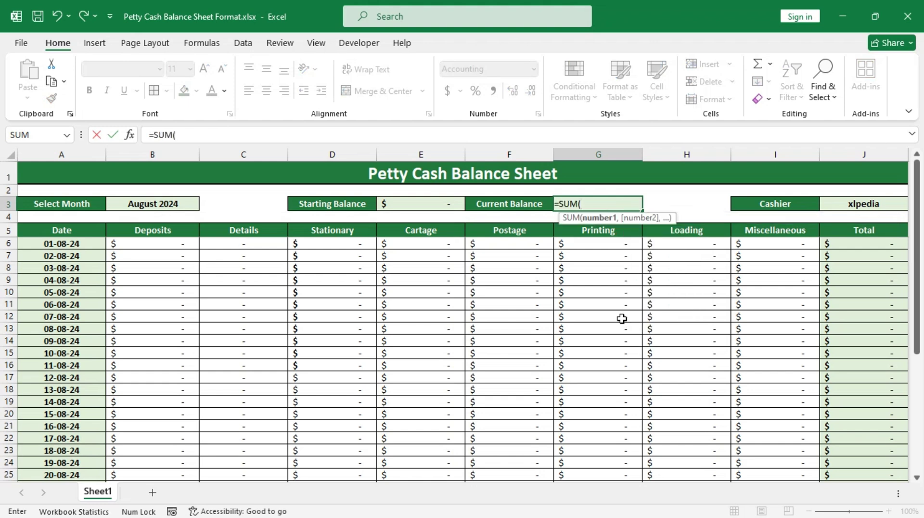
{"action": "left_click", "coordinate": [402, 204]}
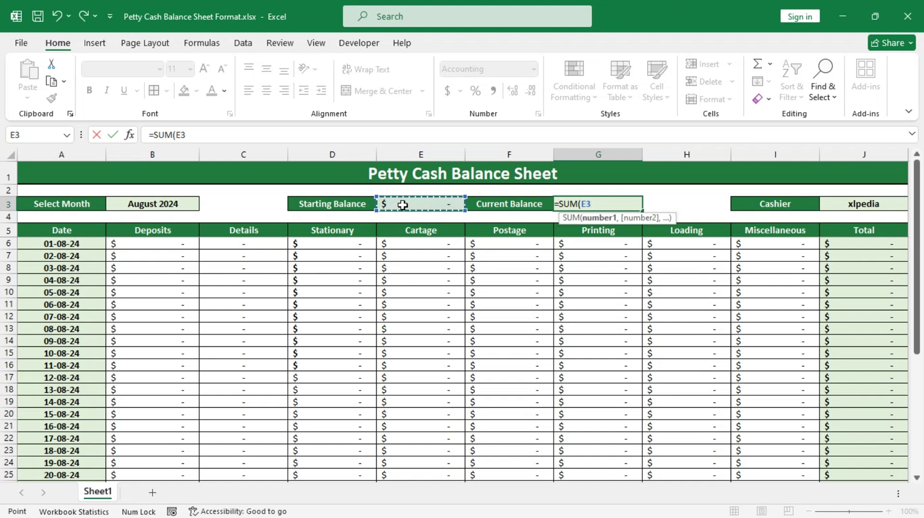
{"action": "type", "text": ","}
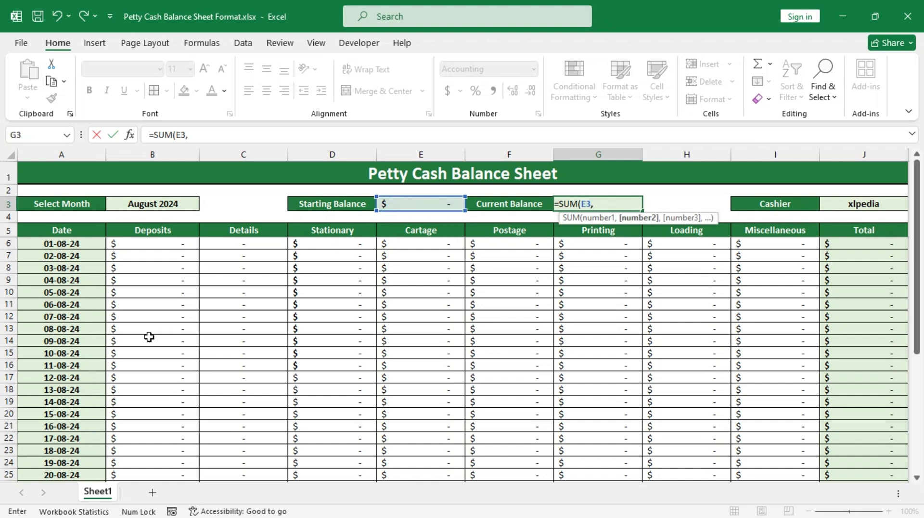
{"action": "scroll", "coordinate": [149, 337], "scroll_direction": "down", "scroll_amount": 7}
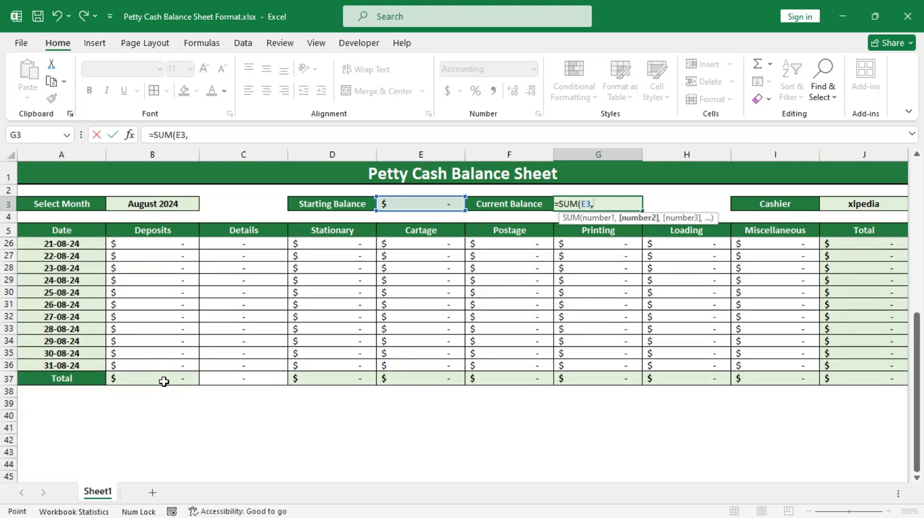
{"action": "left_click", "coordinate": [163, 381]}
{"action": "type", "text": ",-"}
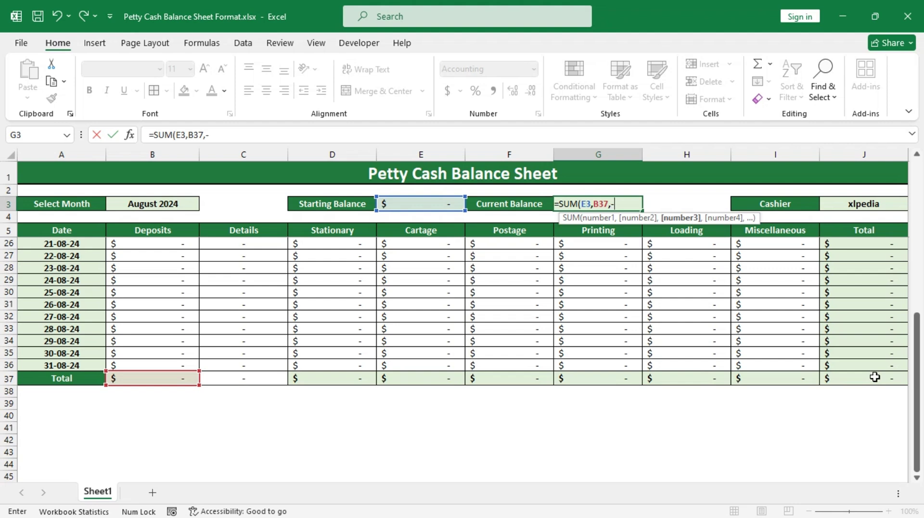
{"action": "left_click", "coordinate": [875, 376]}
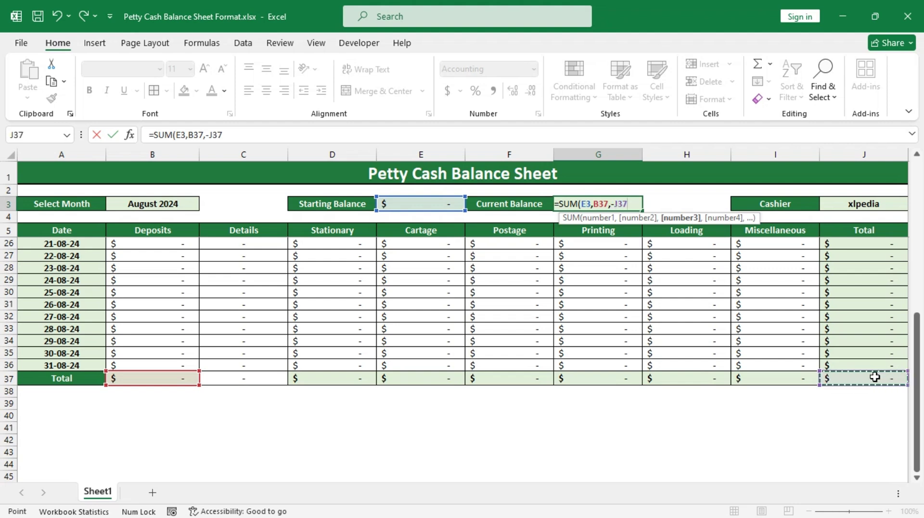
{"action": "type", "text": ")"}
{"action": "key", "text": "ctrl+Return"}
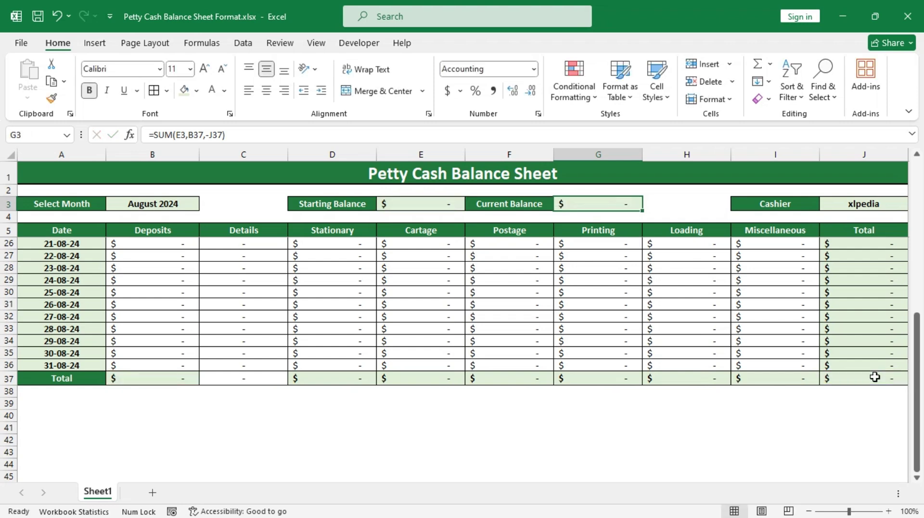
Enter 1050 as a test starting balance in E3
{"action": "scroll", "coordinate": [875, 377], "scroll_direction": "up", "scroll_amount": 7}
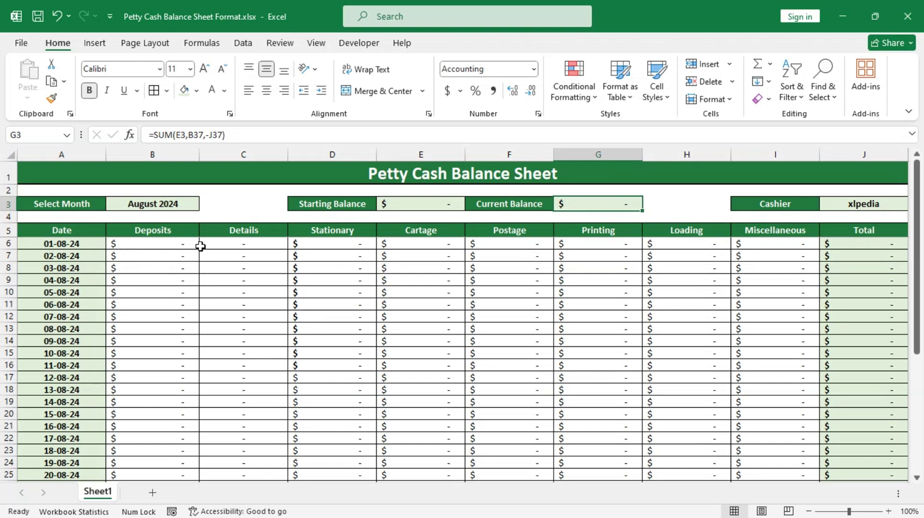
{"action": "left_click", "coordinate": [416, 205]}
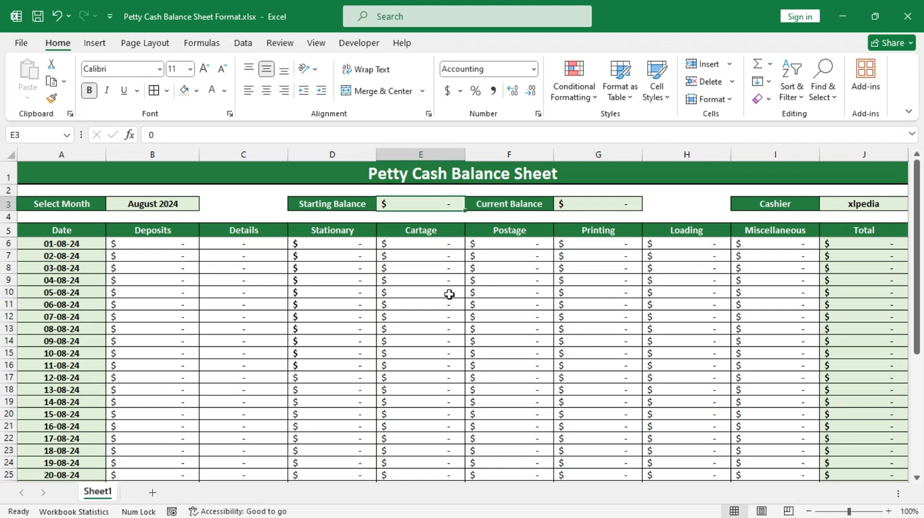
{"action": "type", "text": "1050"}
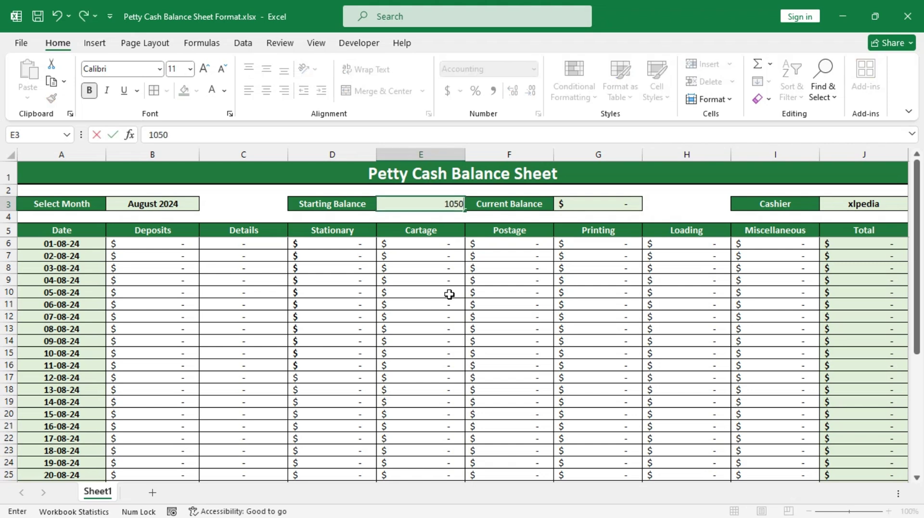
{"action": "key", "text": "ctrl+Return"}
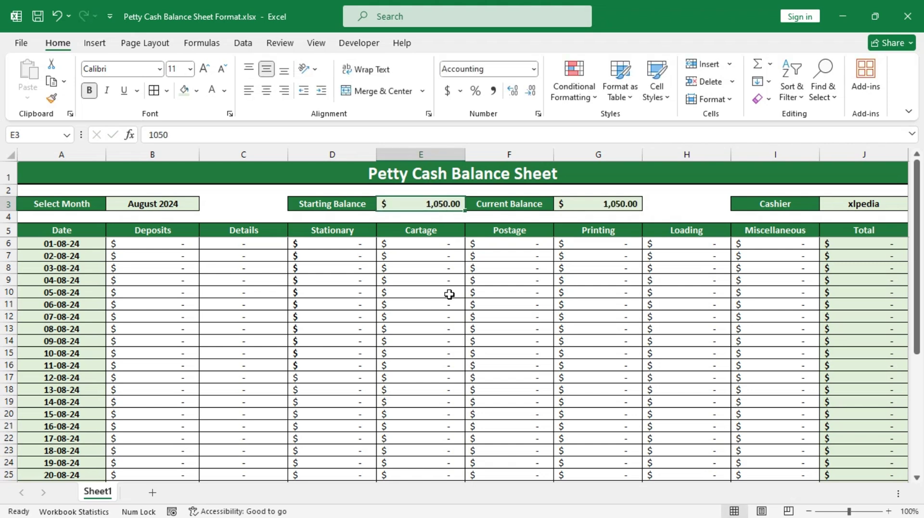
Enter a test deposit of 270 in B6 for 01-08-24
{"action": "left_click", "coordinate": [161, 243]}
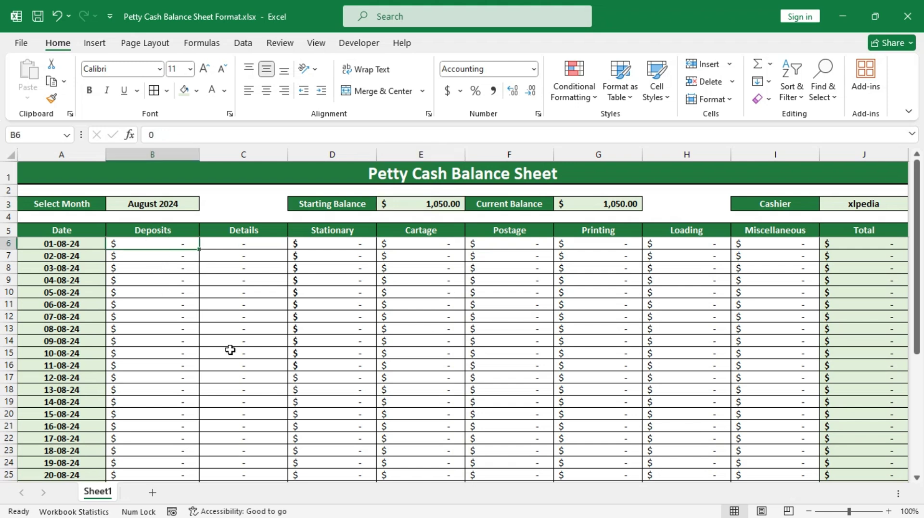
{"action": "type", "text": "27"}
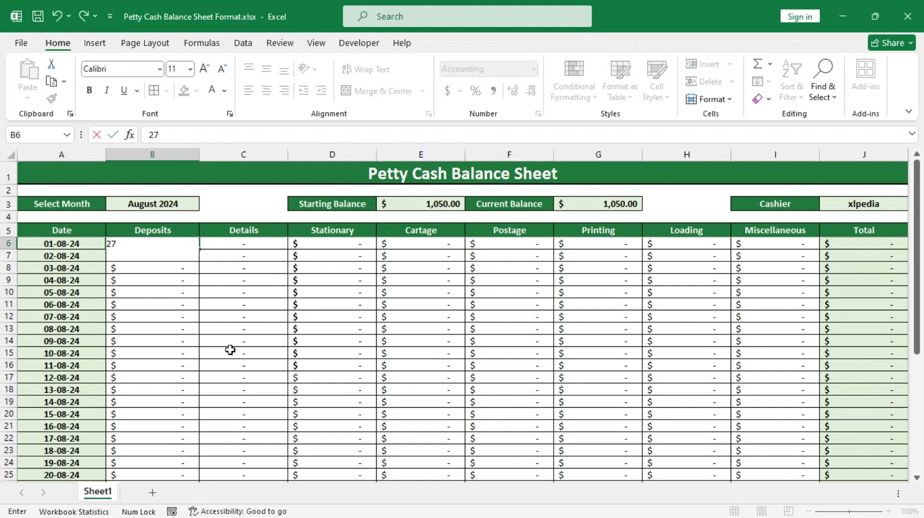
{"action": "type", "text": "0"}
{"action": "key", "text": "ctrl+Return"}
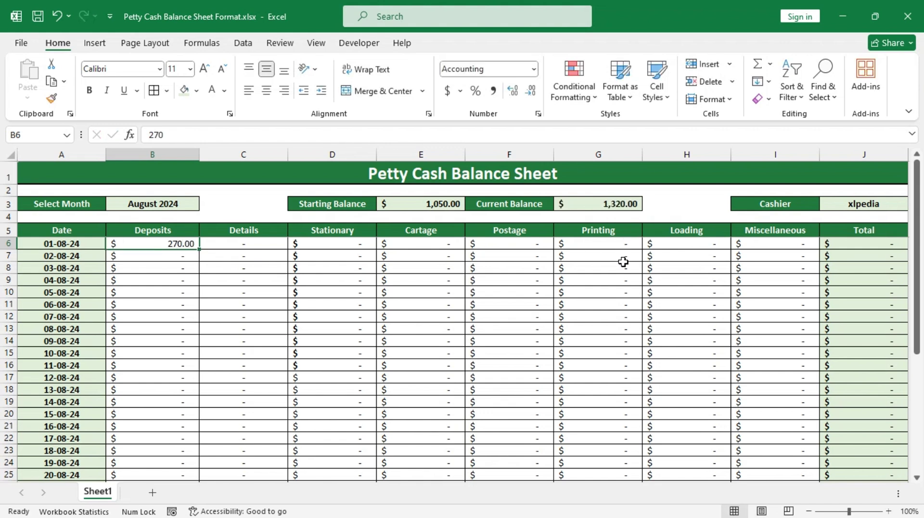
Enter a test Printing expense of 45 in G6 for 01-08-24 and check it against the totals row
{"action": "left_click", "coordinate": [598, 245]}
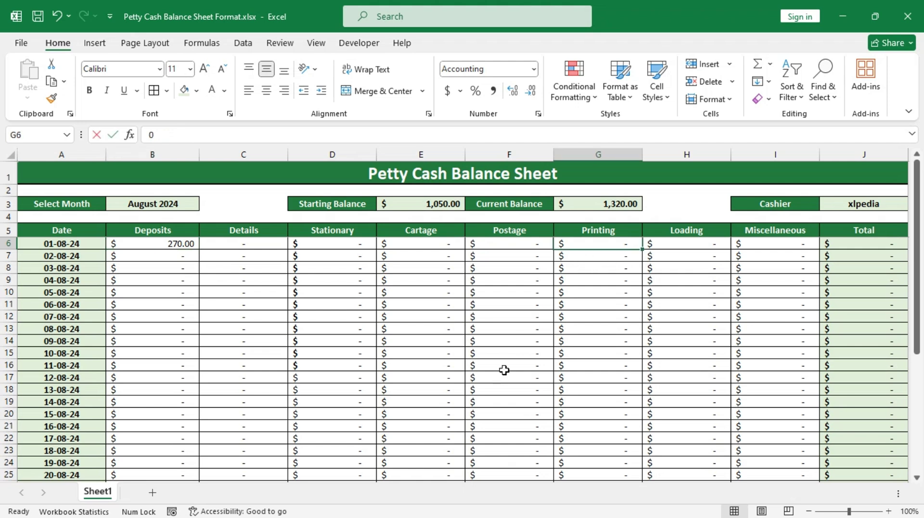
{"action": "type", "text": "45"}
{"action": "key", "text": "ctrl+Return"}
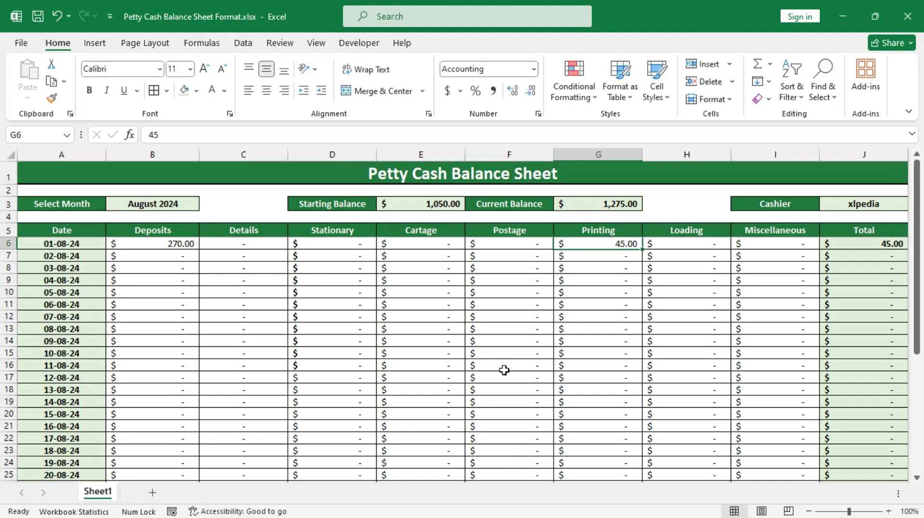
{"action": "scroll", "coordinate": [503, 369], "scroll_direction": "down", "scroll_amount": 6}
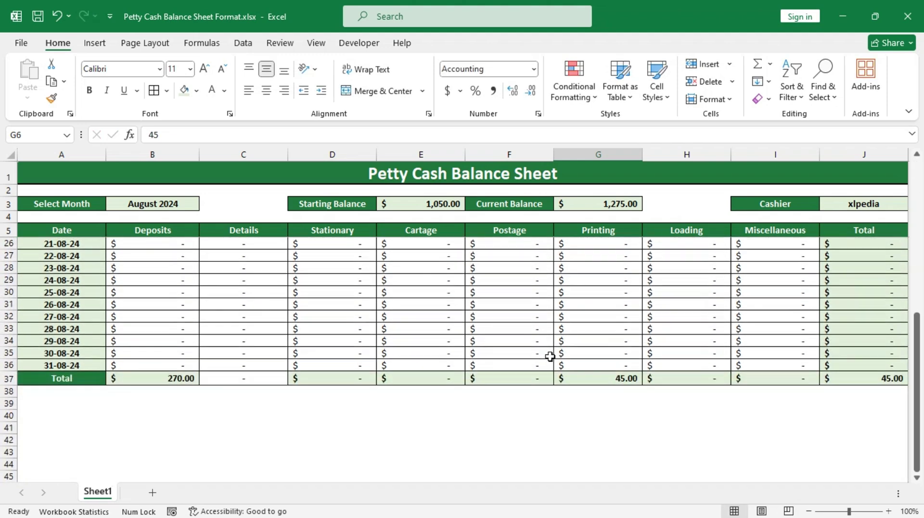
{"action": "scroll", "coordinate": [550, 356], "scroll_direction": "up", "scroll_amount": 6}
{"action": "scroll", "coordinate": [550, 357], "scroll_direction": "down", "scroll_amount": 1}
{"action": "scroll", "coordinate": [550, 356], "scroll_direction": "down", "scroll_amount": 5}
{"action": "scroll", "coordinate": [550, 356], "scroll_direction": "up", "scroll_amount": 7}
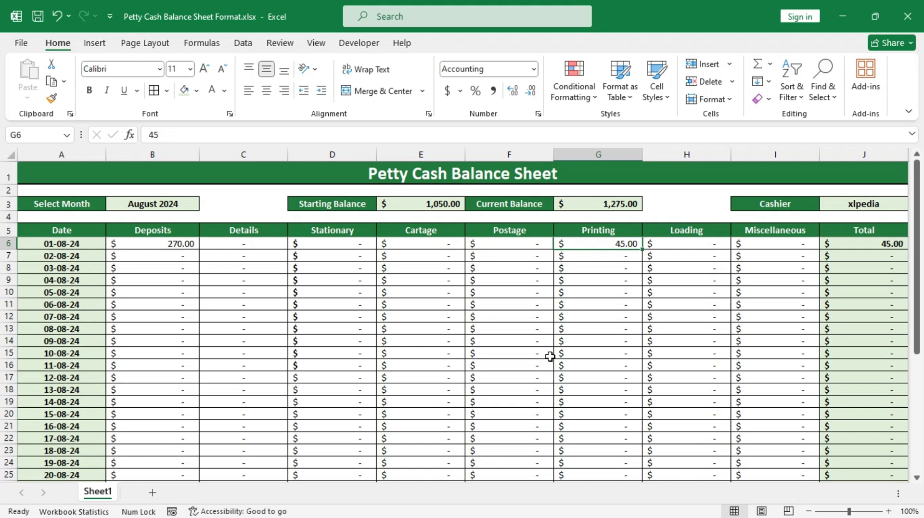
Undo the three test entries for printing expense, deposit and starting balance, and select the current balance cell G3
{"action": "key", "text": "ctrl+z"}
{"action": "key", "text": "ctrl+z"}
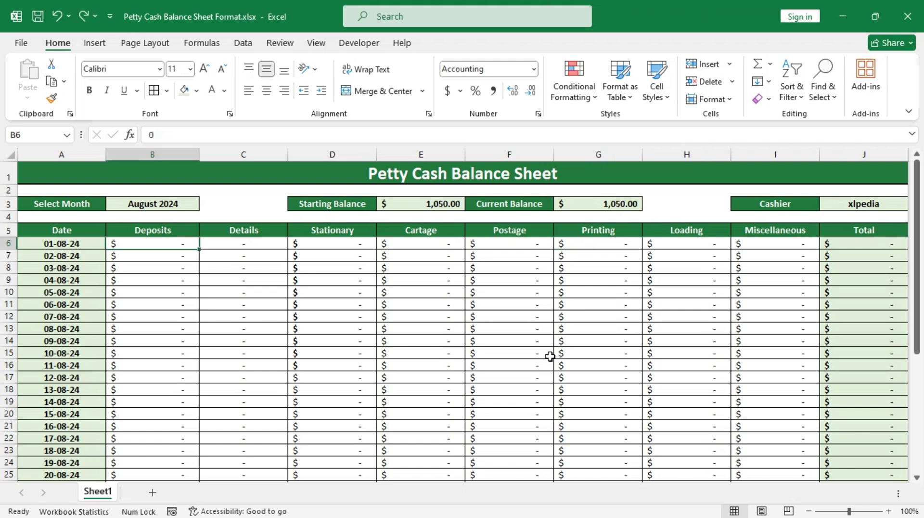
{"action": "key", "text": "ctrl+z"}
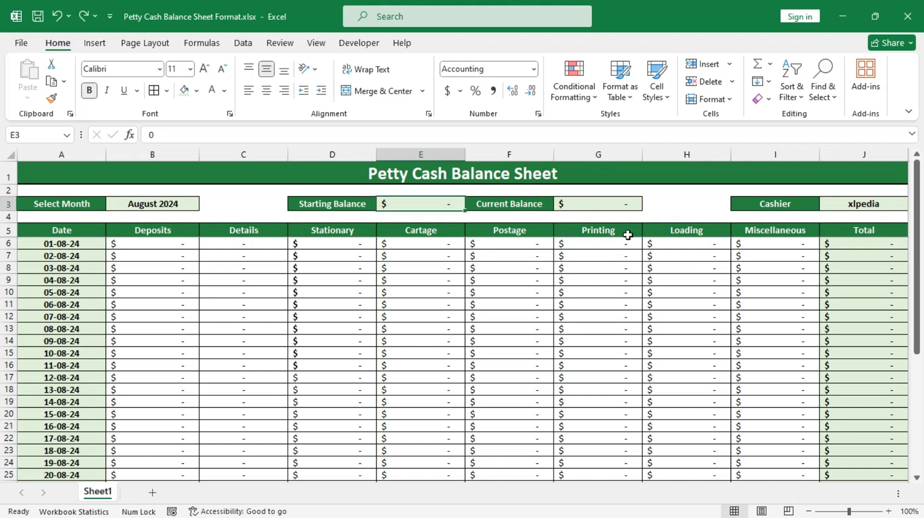
{"action": "left_click", "coordinate": [605, 200]}
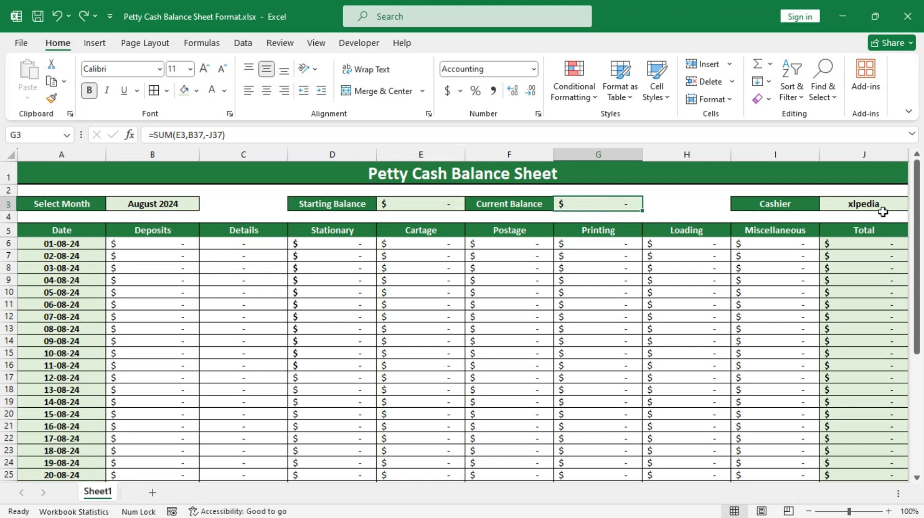
Insert the picture xlpedia.png from the Desktop folder into the sheet
{"action": "left_click", "coordinate": [691, 175]}
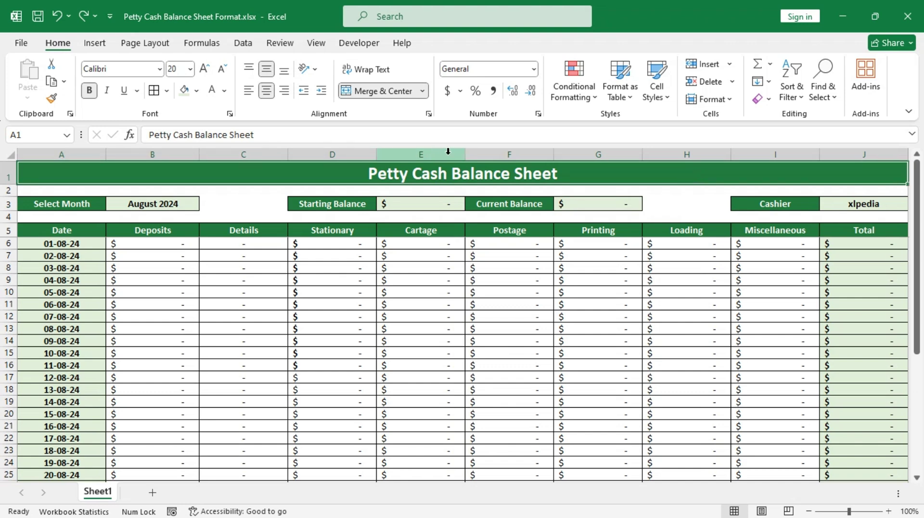
{"action": "left_click", "coordinate": [95, 42]}
{"action": "left_click", "coordinate": [167, 93]}
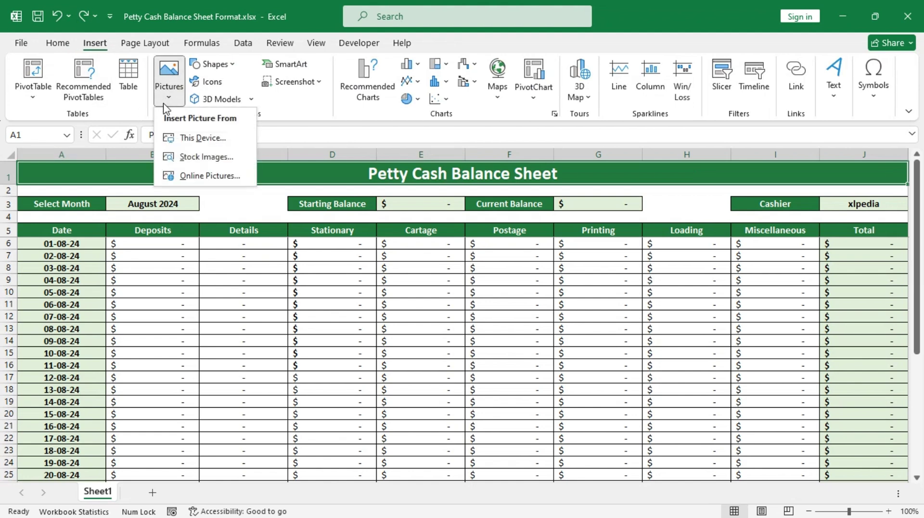
{"action": "left_click", "coordinate": [204, 140]}
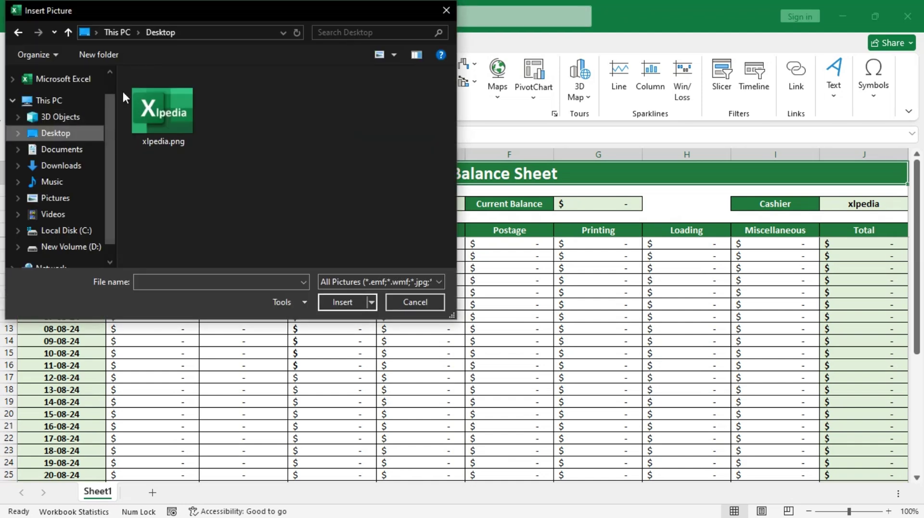
{"action": "left_click", "coordinate": [154, 116]}
{"action": "double_click", "coordinate": [157, 114]}
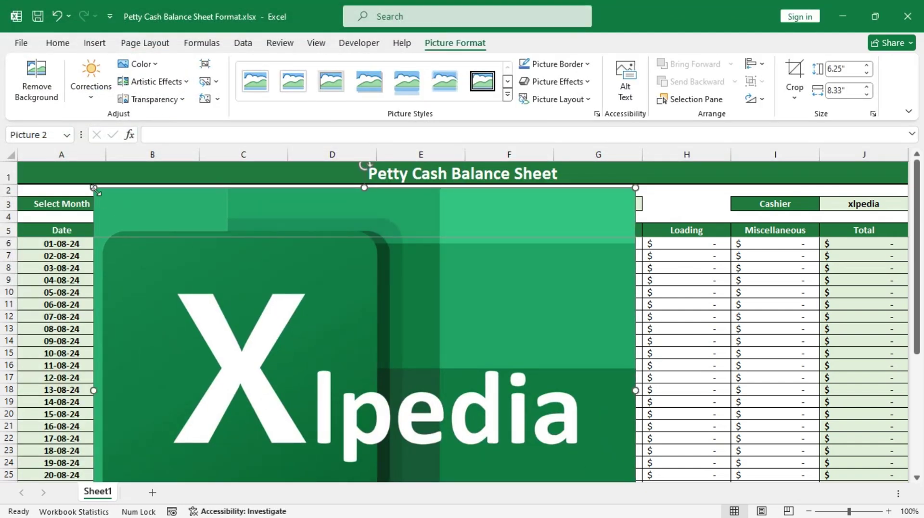
Shrink the logo picture to about 0.24" by 0.32" and place it in the title banner above the Total column
{"action": "left_click_drag", "start_coordinate": [94, 189], "coordinate": [534, 260]}
{"action": "left_click_drag", "start_coordinate": [373, 254], "coordinate": [893, 173]}
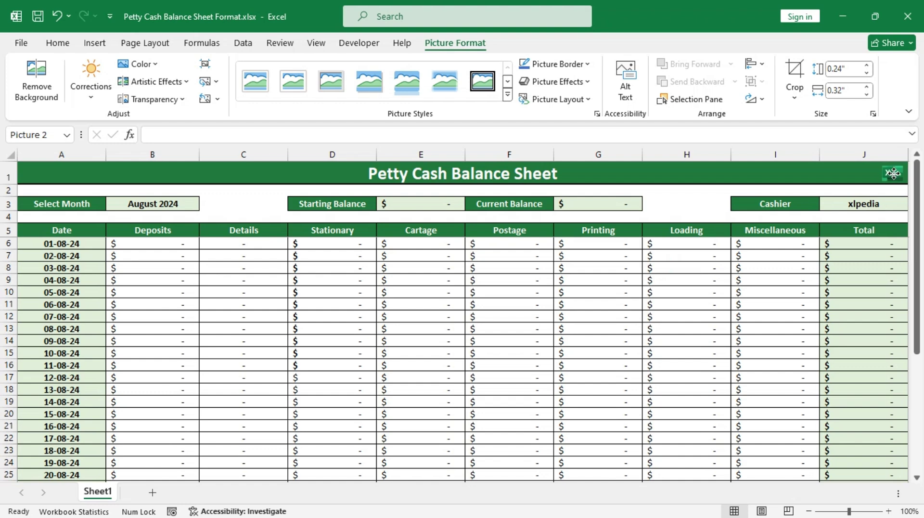
{"action": "left_click", "coordinate": [714, 387]}
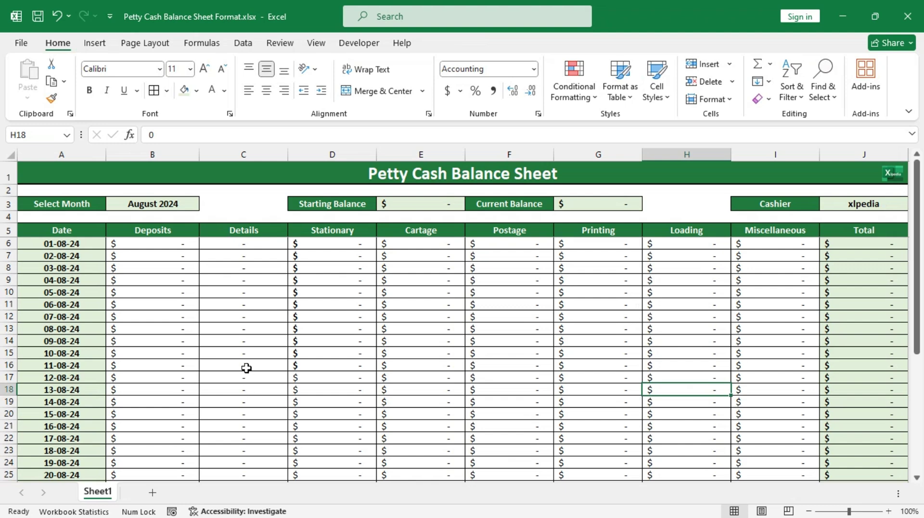
Hide the formula bar and switch the workbook to full-screen mode
{"action": "scroll", "coordinate": [247, 367], "scroll_direction": "down", "scroll_amount": 7}
{"action": "scroll", "coordinate": [258, 355], "scroll_direction": "up", "scroll_amount": 7}
{"action": "left_click", "coordinate": [317, 44]}
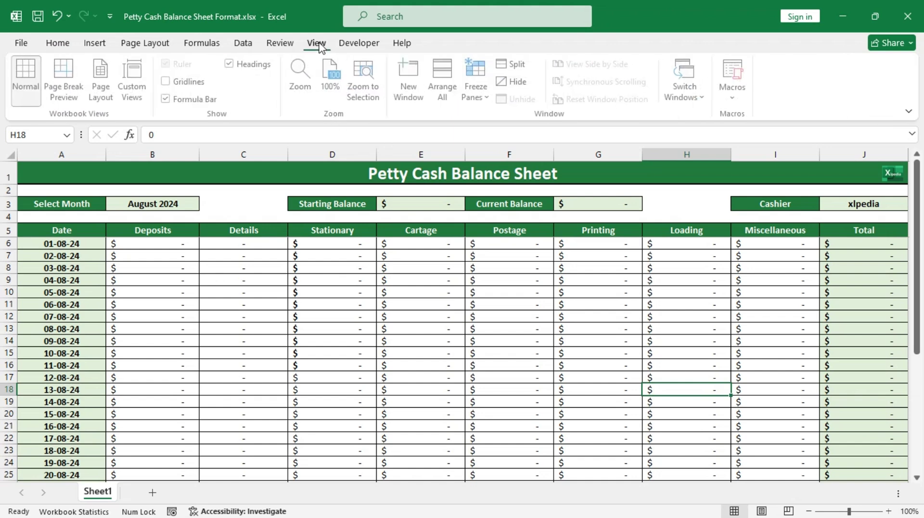
{"action": "left_click", "coordinate": [168, 99]}
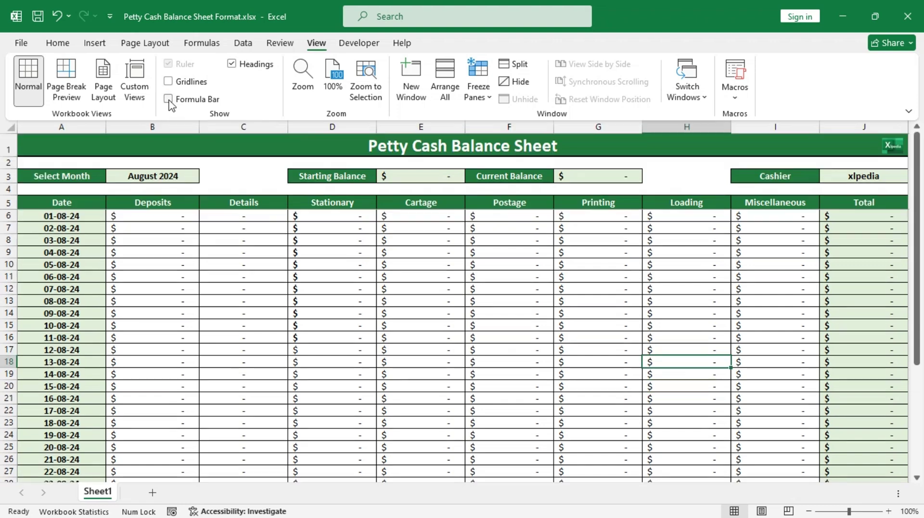
{"action": "left_click", "coordinate": [908, 112]}
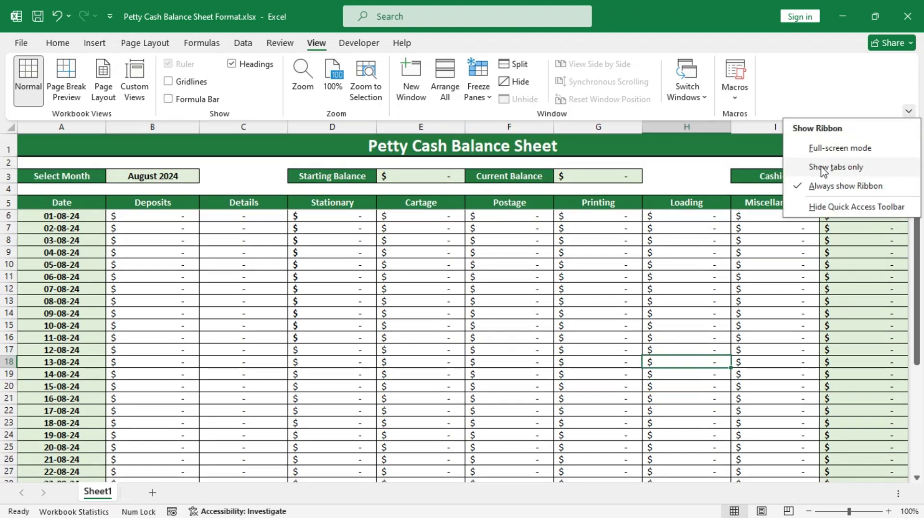
{"action": "left_click", "coordinate": [818, 148]}
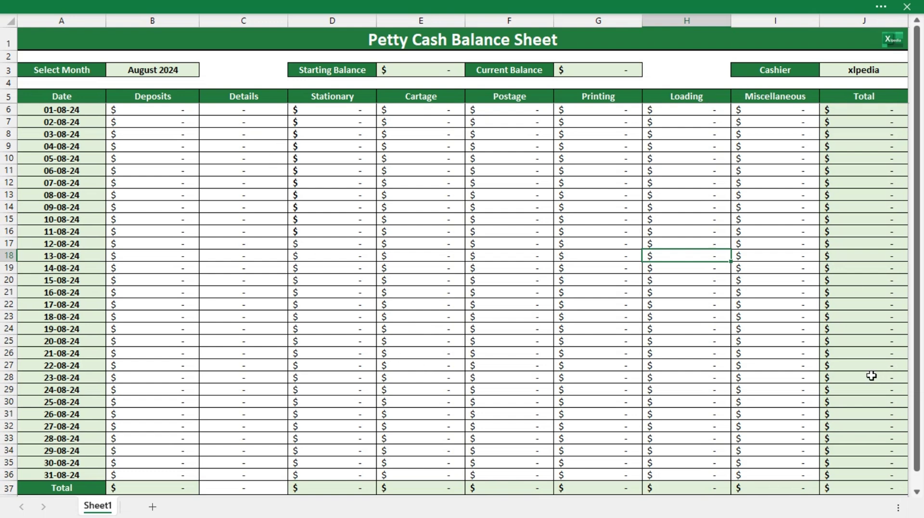
{"action": "left_click", "coordinate": [571, 42]}
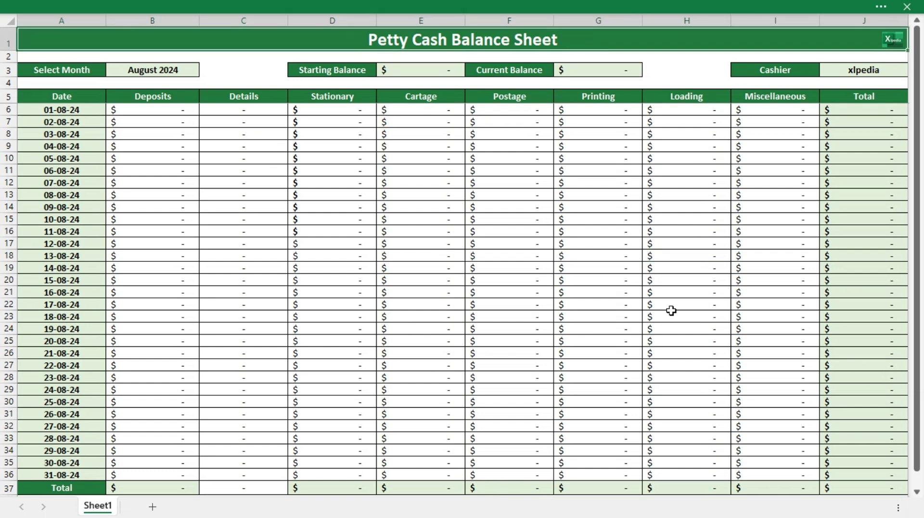
Rename Sheet1 as Aug '24
{"action": "right_click", "coordinate": [99, 509]}
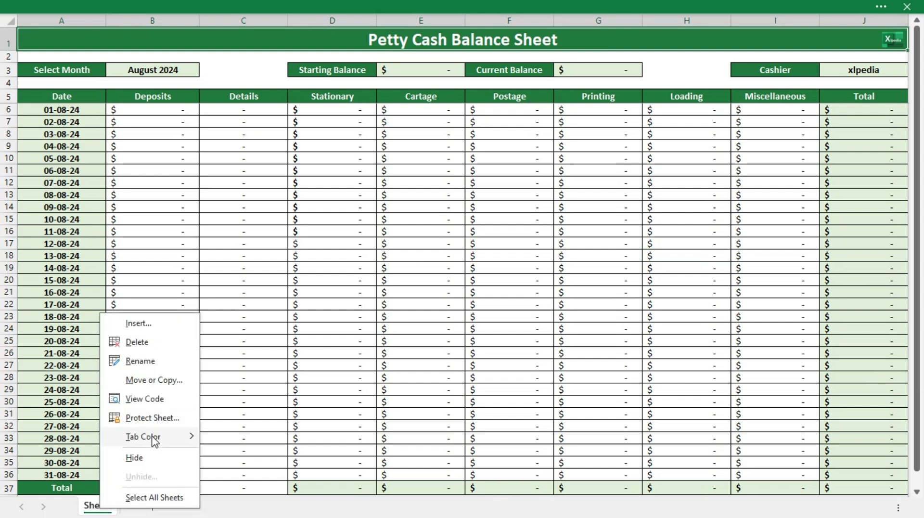
{"action": "left_click", "coordinate": [150, 361]}
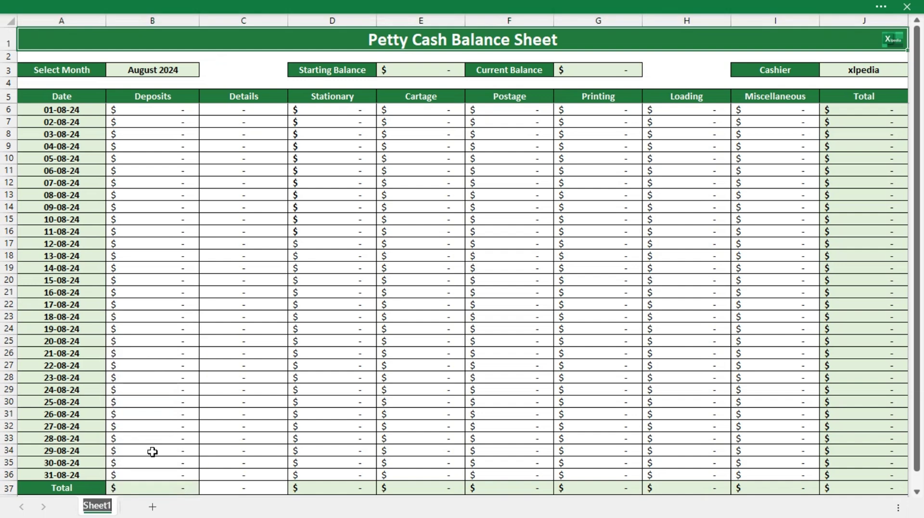
{"action": "type", "text": "Aug"}
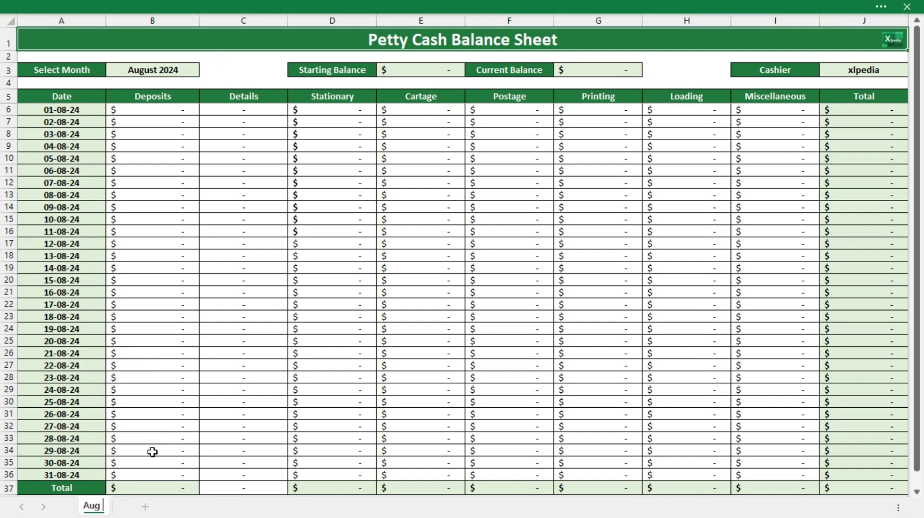
{"action": "type", "text": " '24"}
{"action": "key", "text": "Return"}
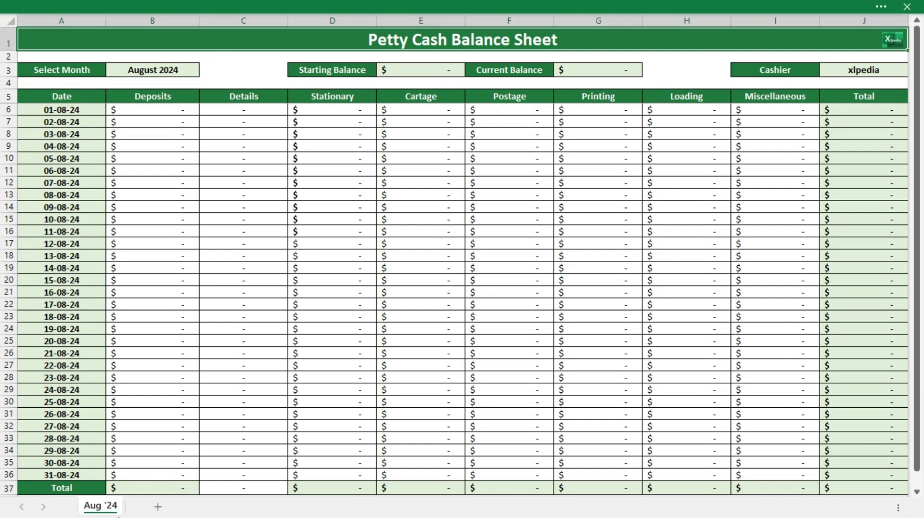
Create a copy of the Aug '24 sheet at the end of the same workbook
{"action": "right_click", "coordinate": [105, 509]}
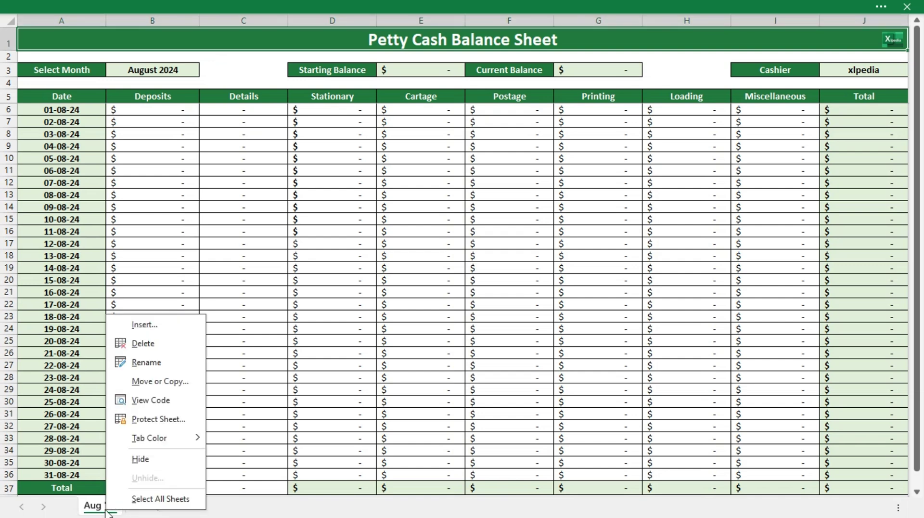
{"action": "left_click", "coordinate": [150, 378]}
{"action": "left_click", "coordinate": [86, 382]}
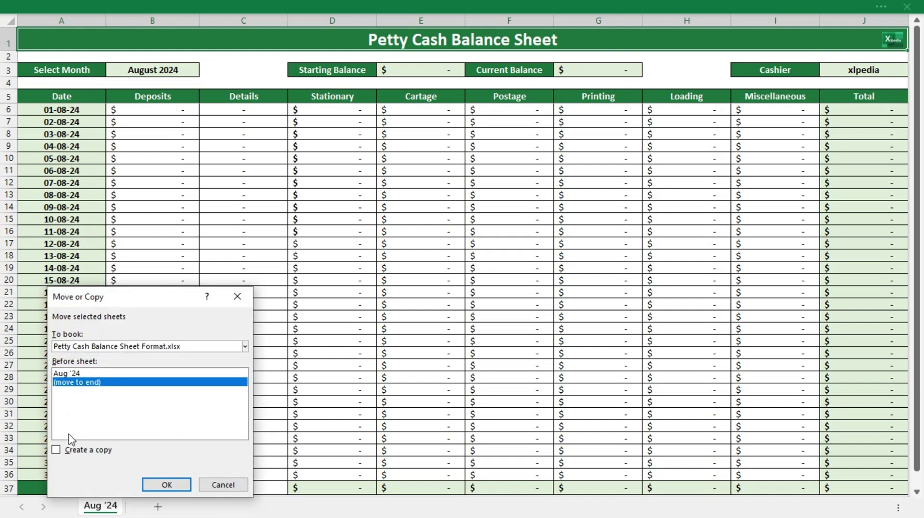
{"action": "left_click", "coordinate": [56, 451]}
{"action": "left_click", "coordinate": [166, 484]}
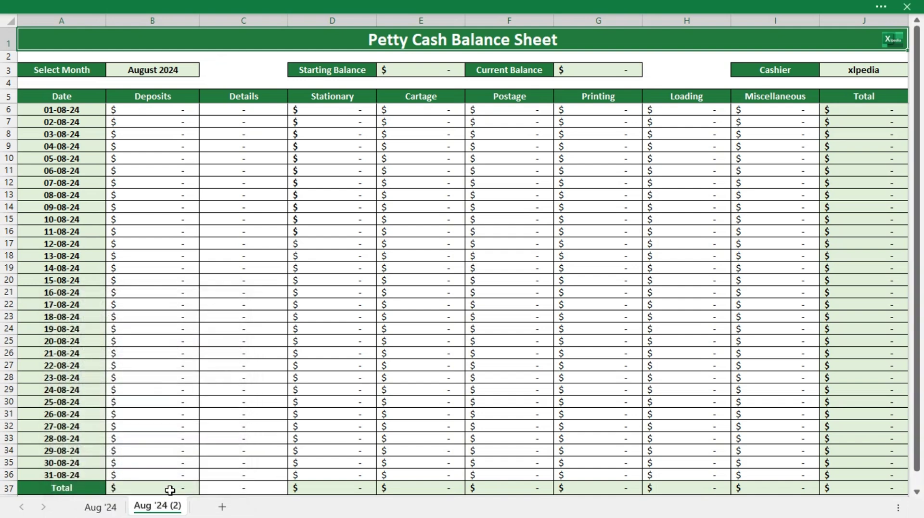
Rename the copied sheet as Sep '24
{"action": "double_click", "coordinate": [165, 508]}
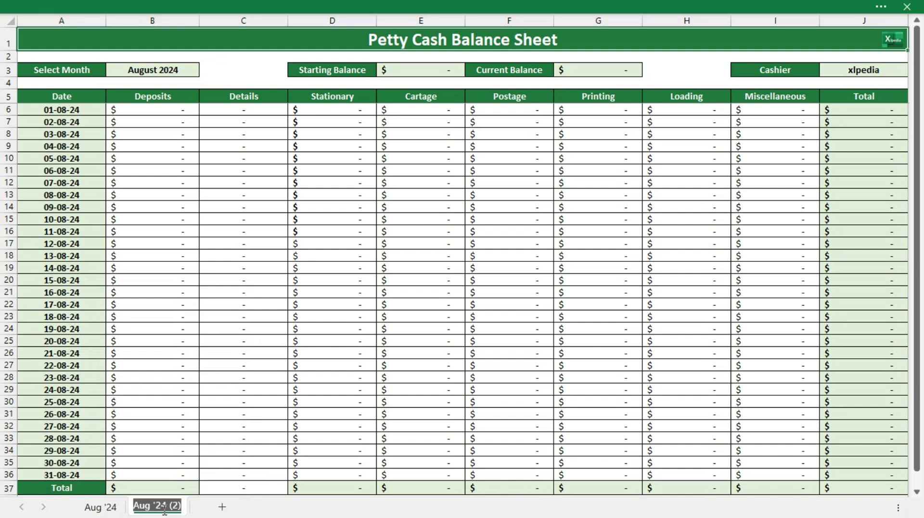
{"action": "type", "text": "Sep"}
{"action": "key", "text": "Return"}
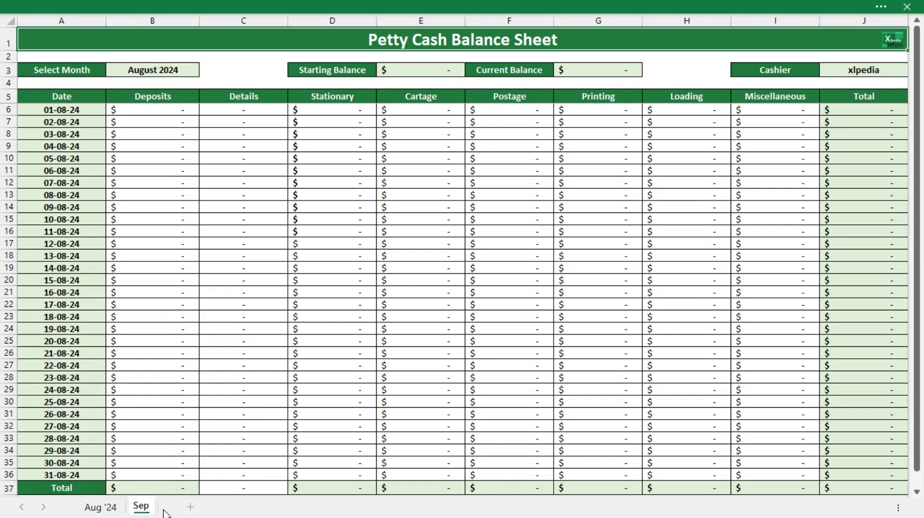
{"action": "type", "text": "'24"}
{"action": "key", "text": "Return"}
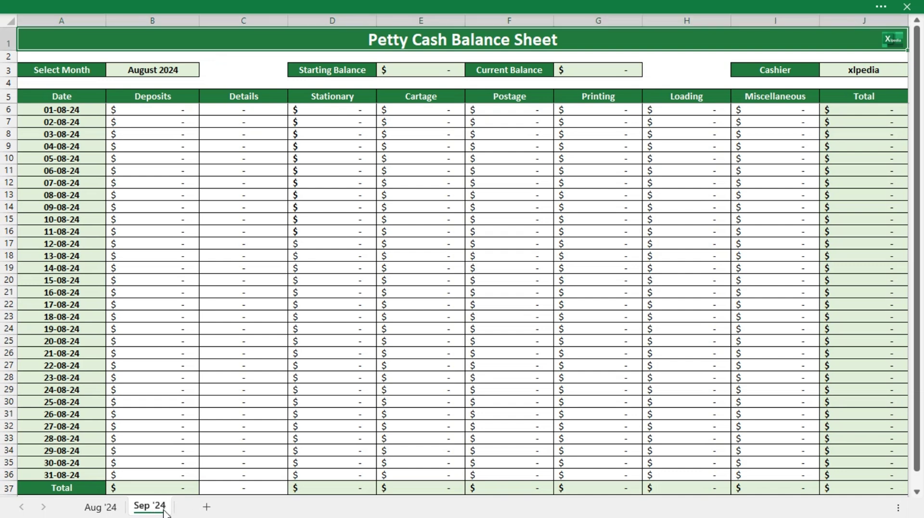
Apply the recently used dark green as the tab color of the Aug '24 and Sep '24 sheets, and display Sep '24
{"action": "right_click", "coordinate": [110, 511]}
{"action": "mouse_move", "coordinate": [177, 426]}
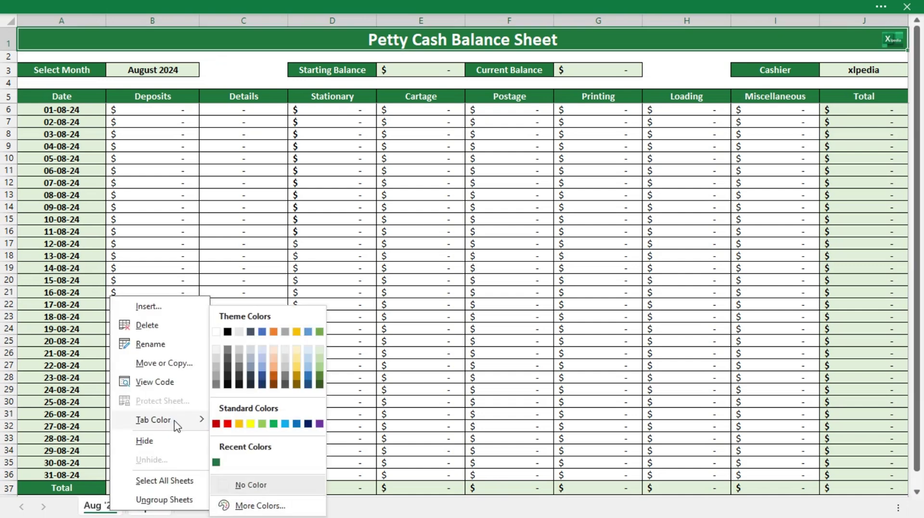
{"action": "left_click", "coordinate": [216, 462]}
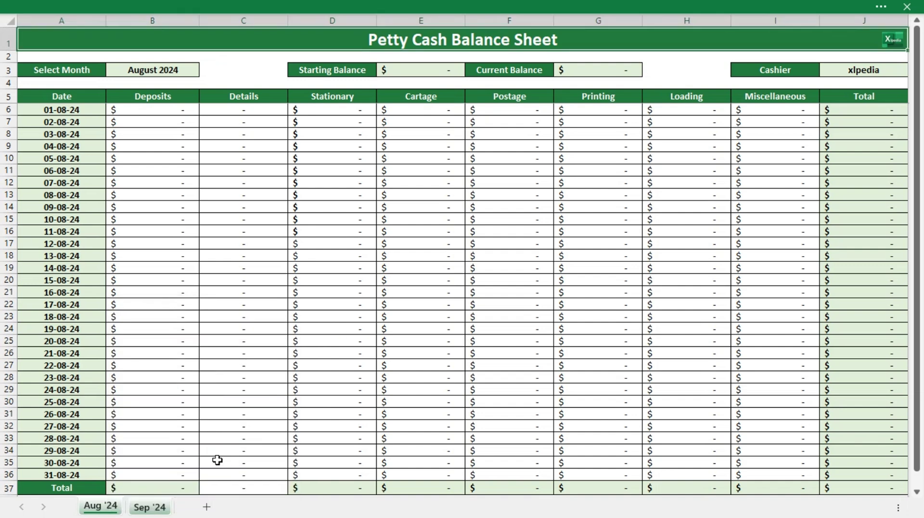
{"action": "left_click", "coordinate": [149, 508]}
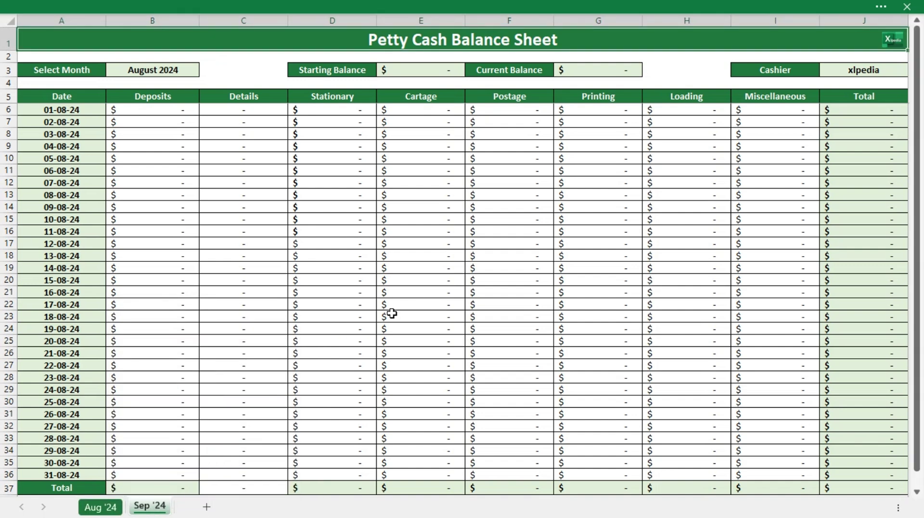
{"action": "scroll", "coordinate": [573, 322], "scroll_direction": "down", "scroll_amount": 7}
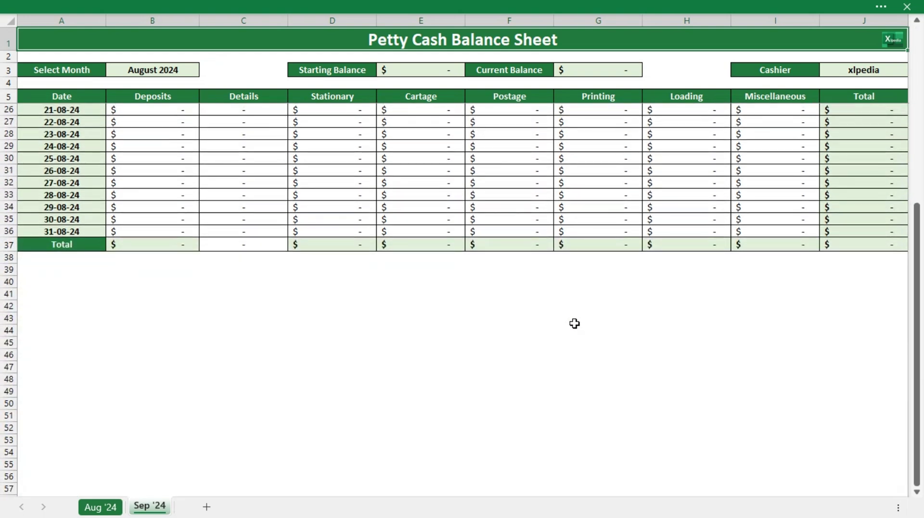
{"action": "scroll", "coordinate": [575, 323], "scroll_direction": "up", "scroll_amount": 7}
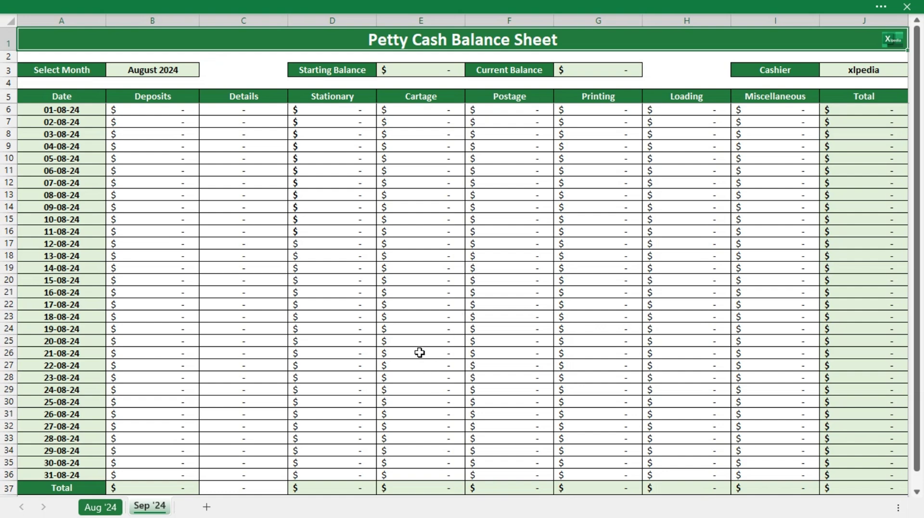
{"action": "scroll", "coordinate": [423, 352], "scroll_direction": "down", "scroll_amount": 7}
{"action": "scroll", "coordinate": [428, 351], "scroll_direction": "up", "scroll_amount": 7}
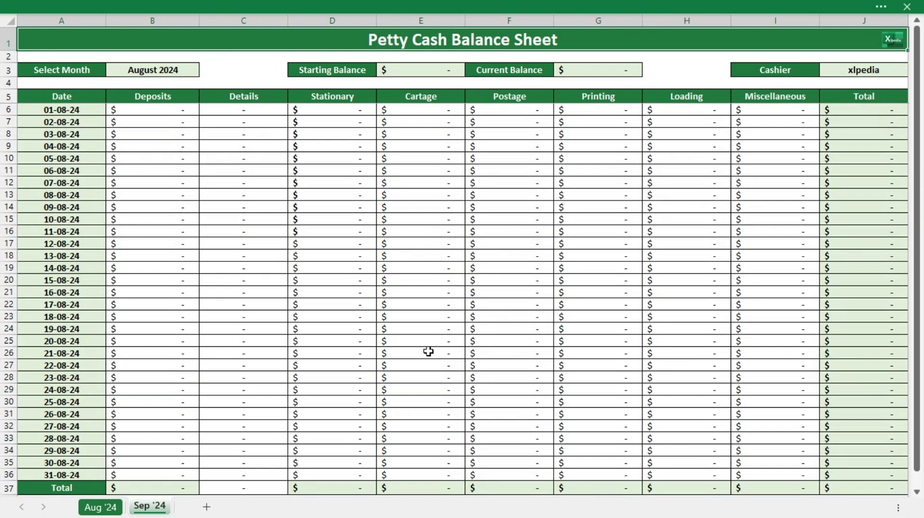